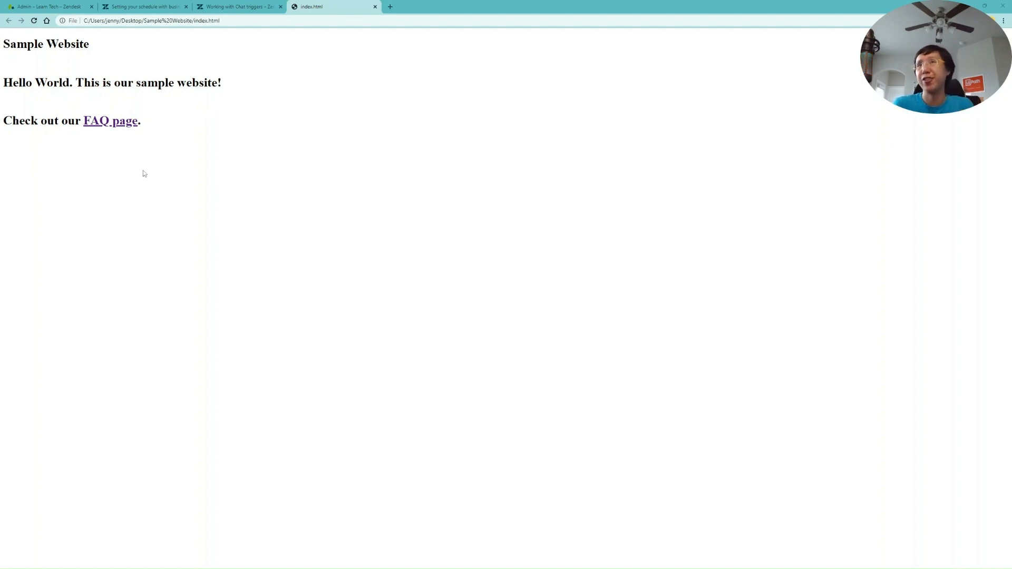
Visit the sample site's FAQ page, then return to its home page
click(131, 124)
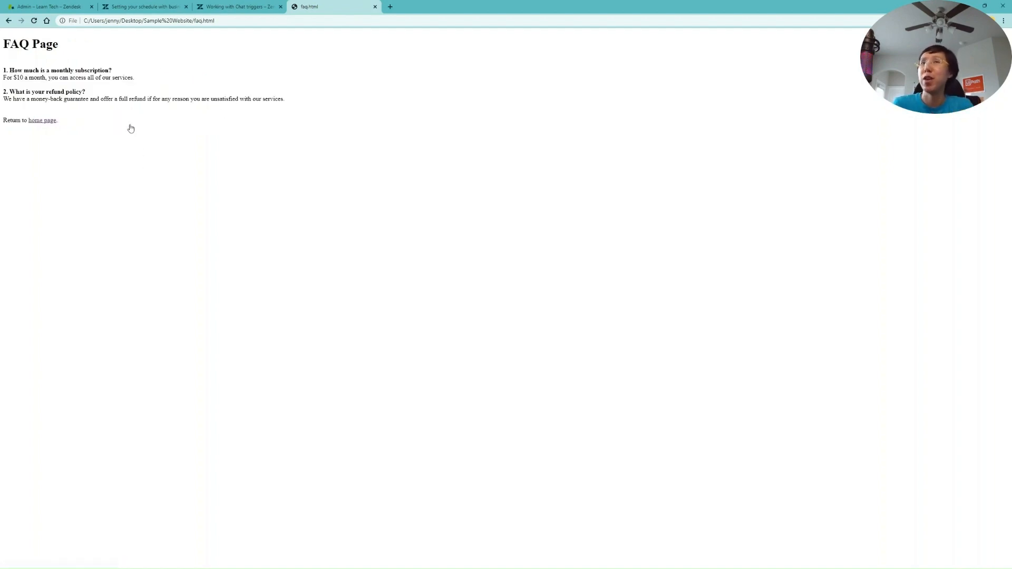
click(43, 120)
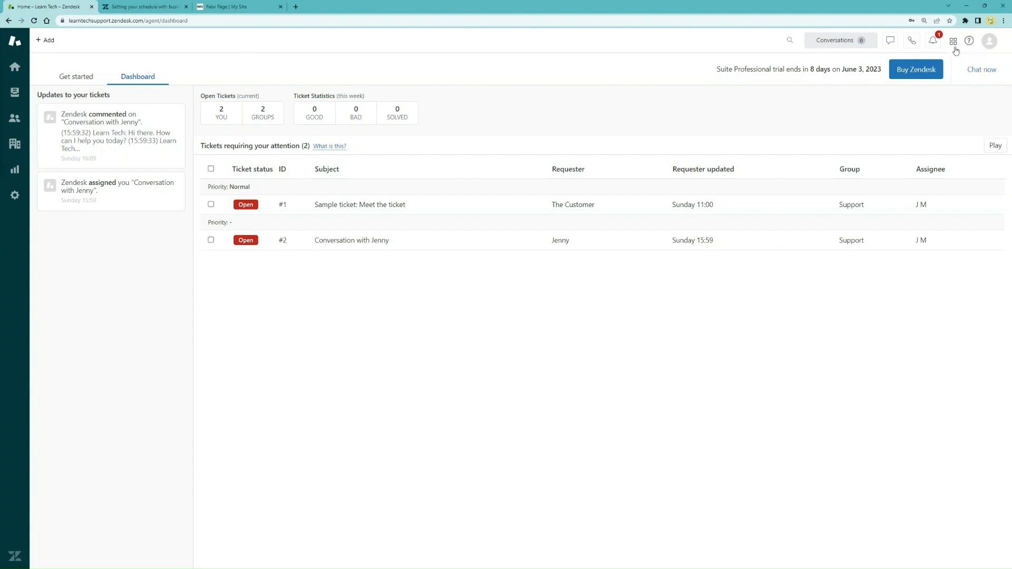
Go to Admin Center's Messaging channels and open the Learn Tech web widget's settings
click(953, 43)
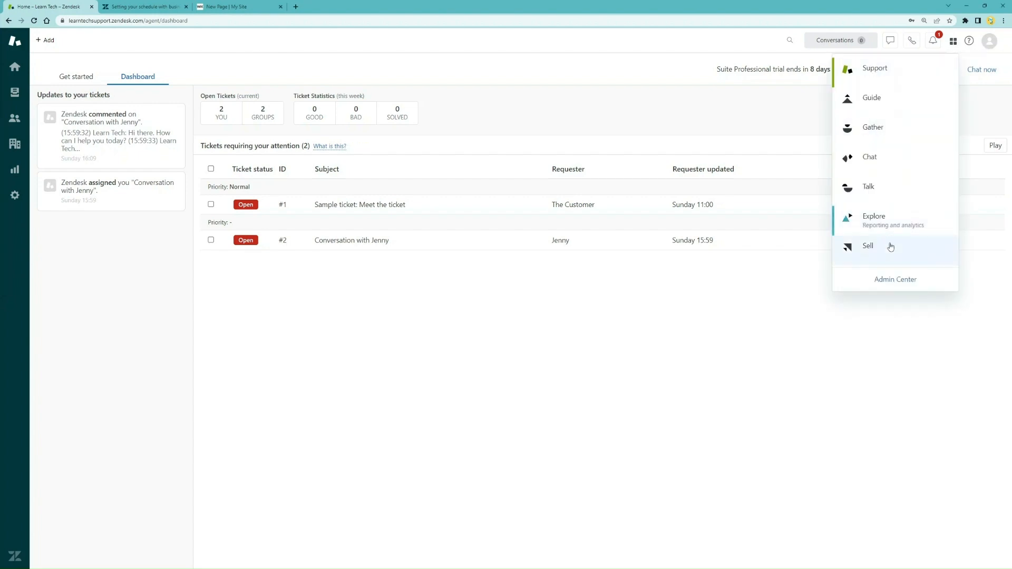
click(891, 278)
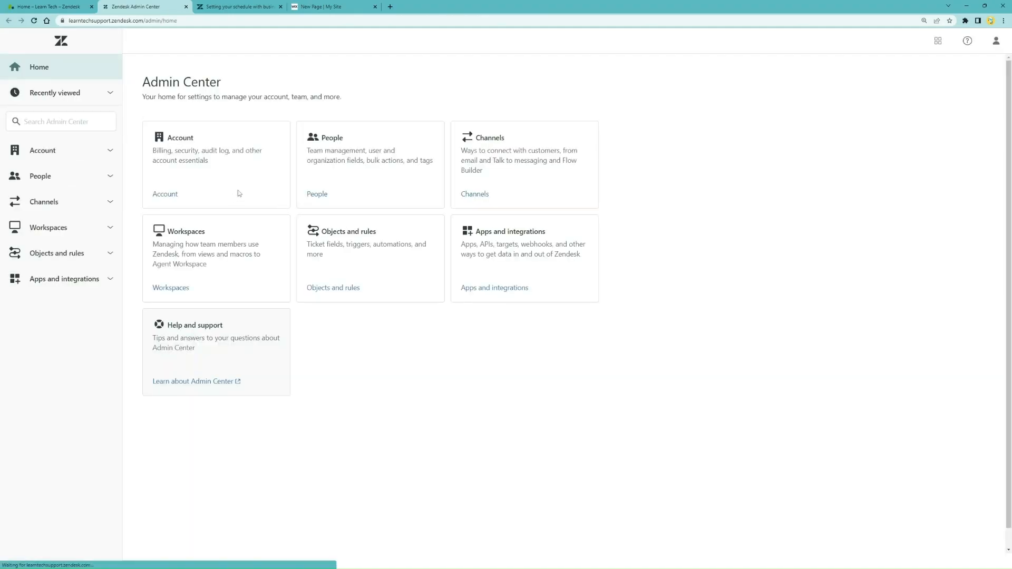
click(110, 207)
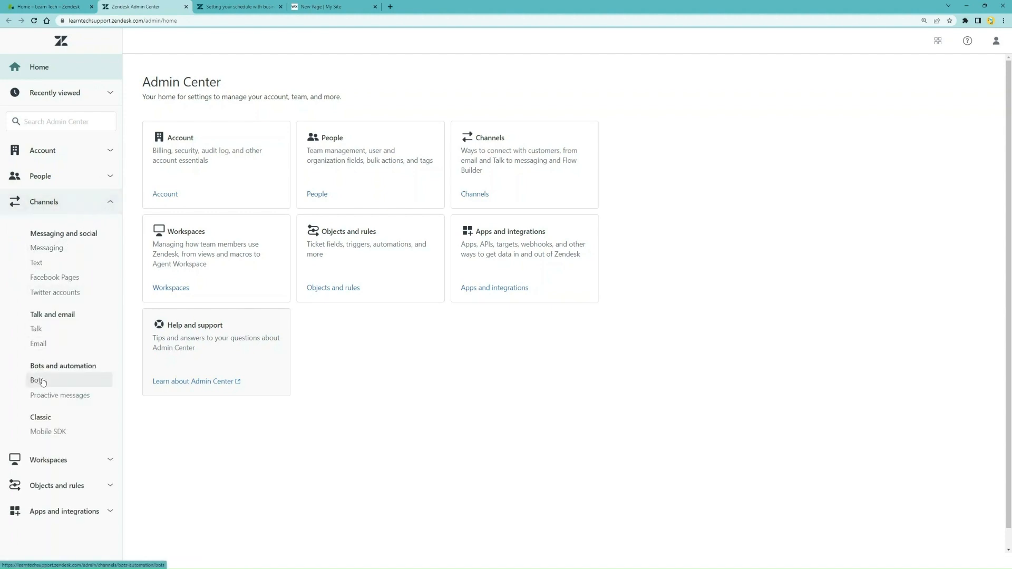
click(94, 254)
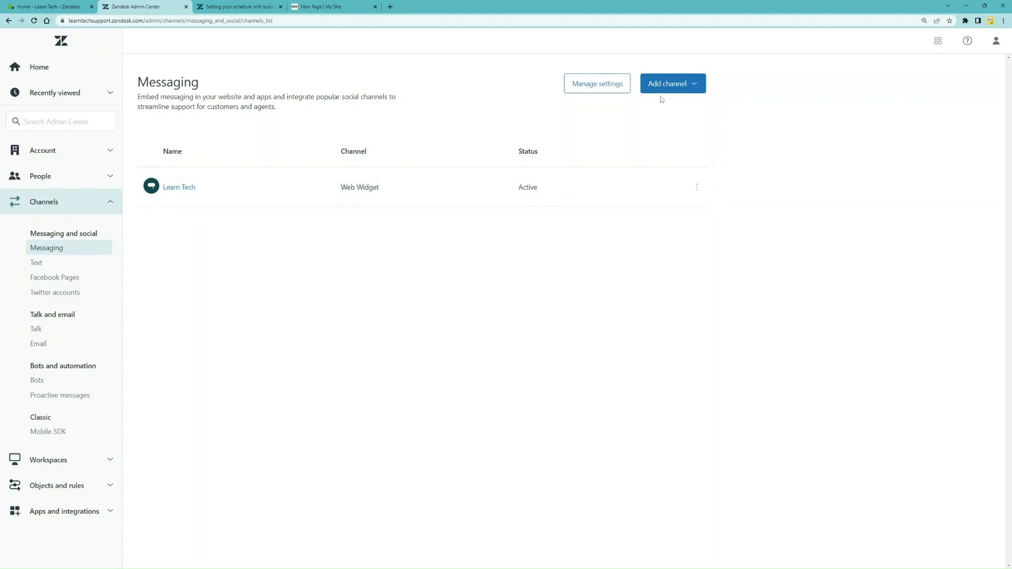
click(696, 86)
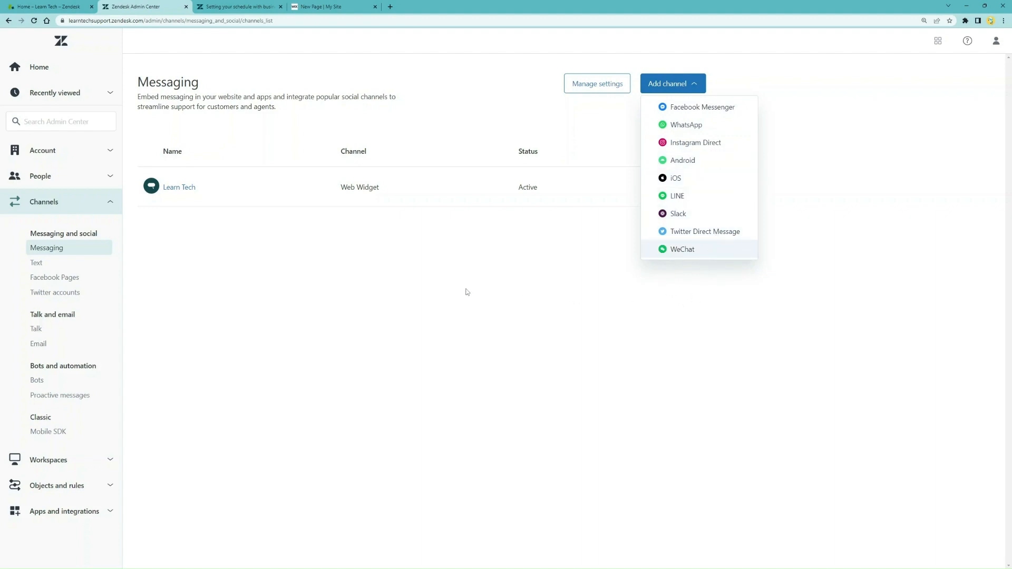
click(390, 284)
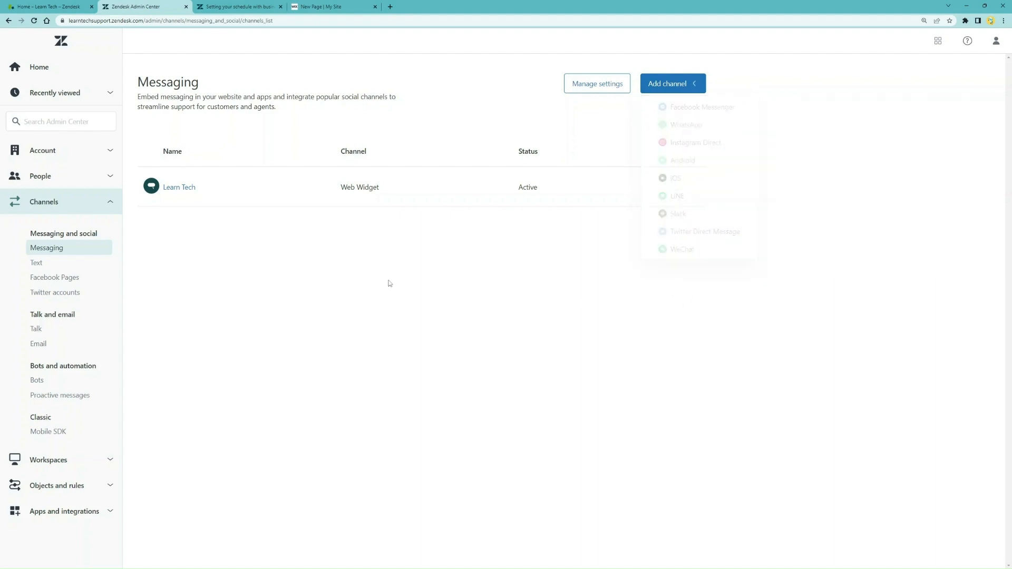
click(192, 187)
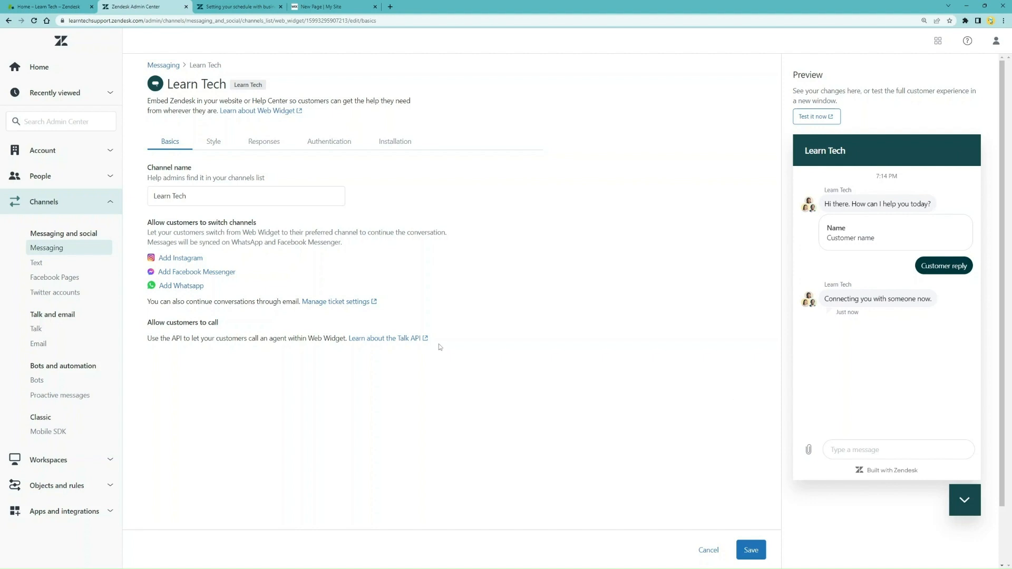
Review the Learn Tech widget's Style settings
click(214, 145)
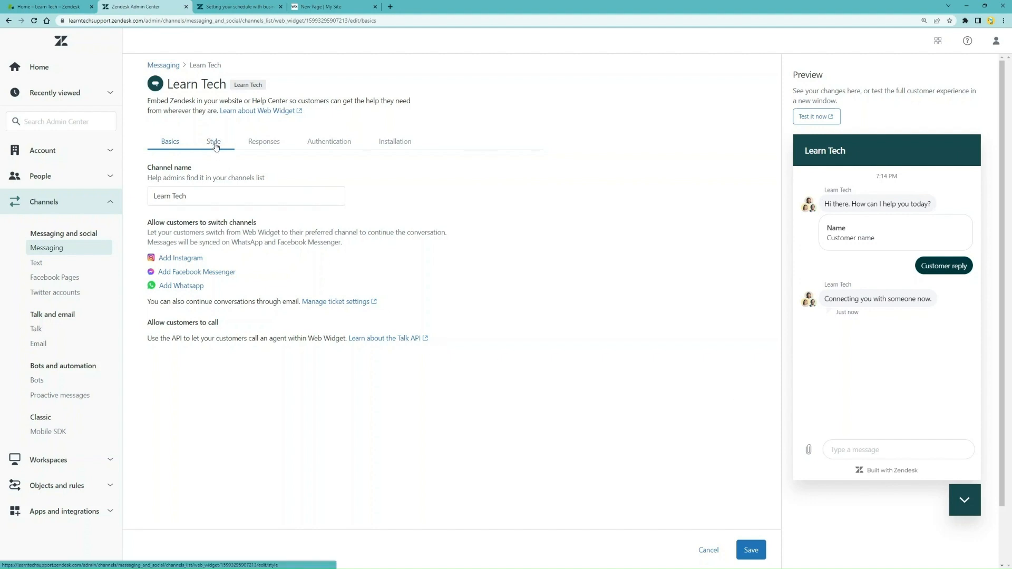
scroll(254, 247, down, 3)
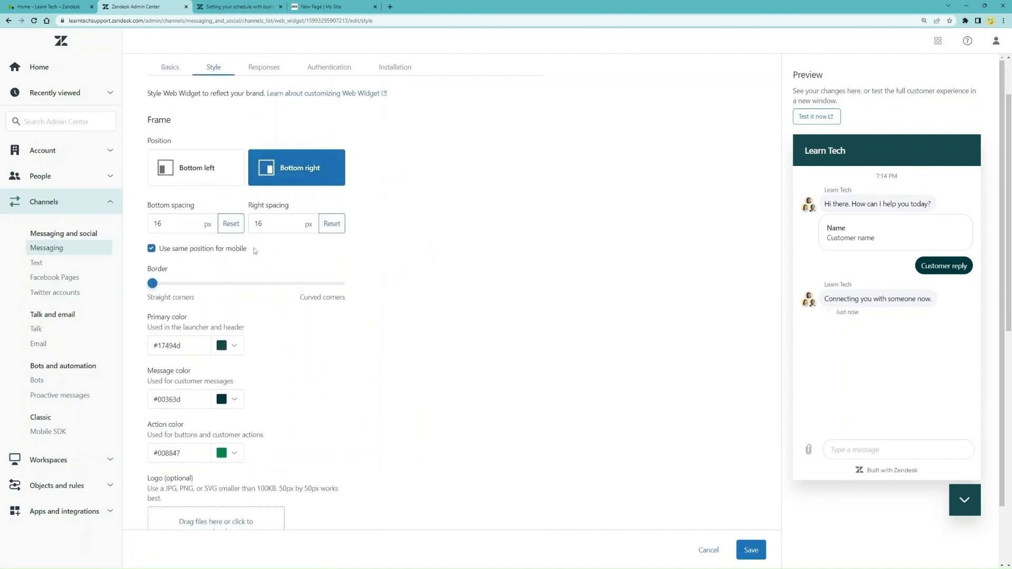
scroll(254, 248, down, 4)
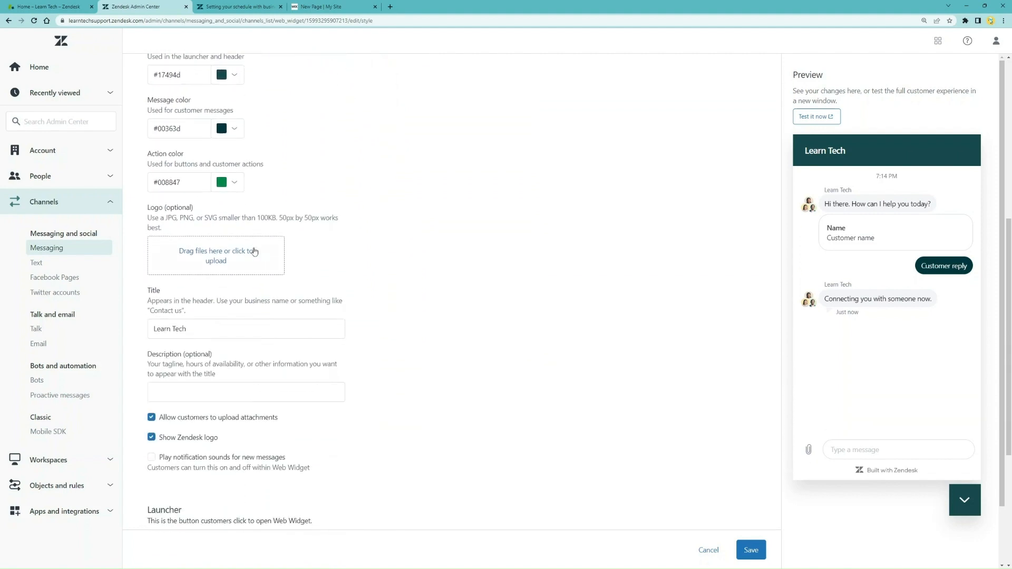
scroll(254, 248, down, 4)
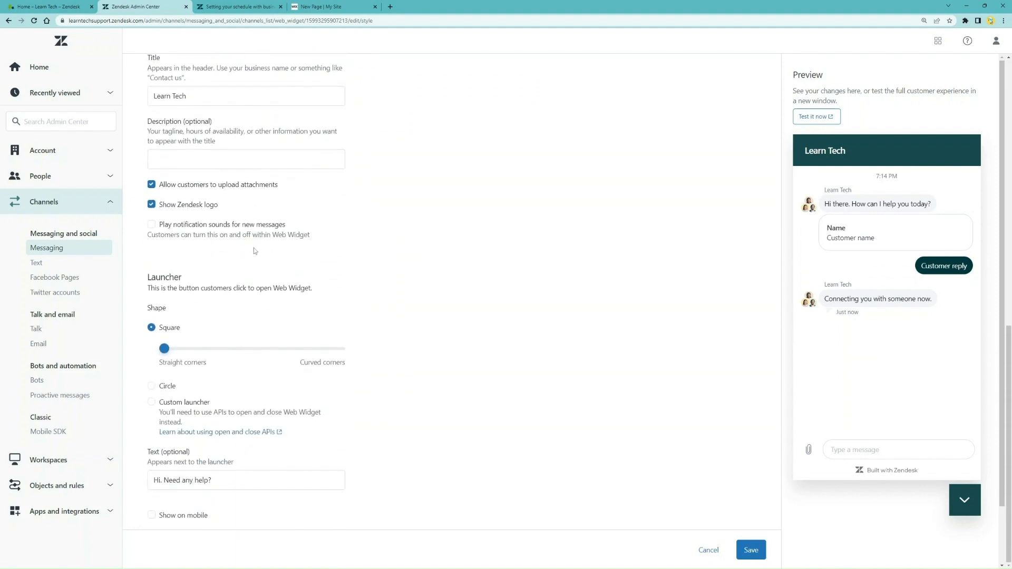
scroll(254, 248, up, 12)
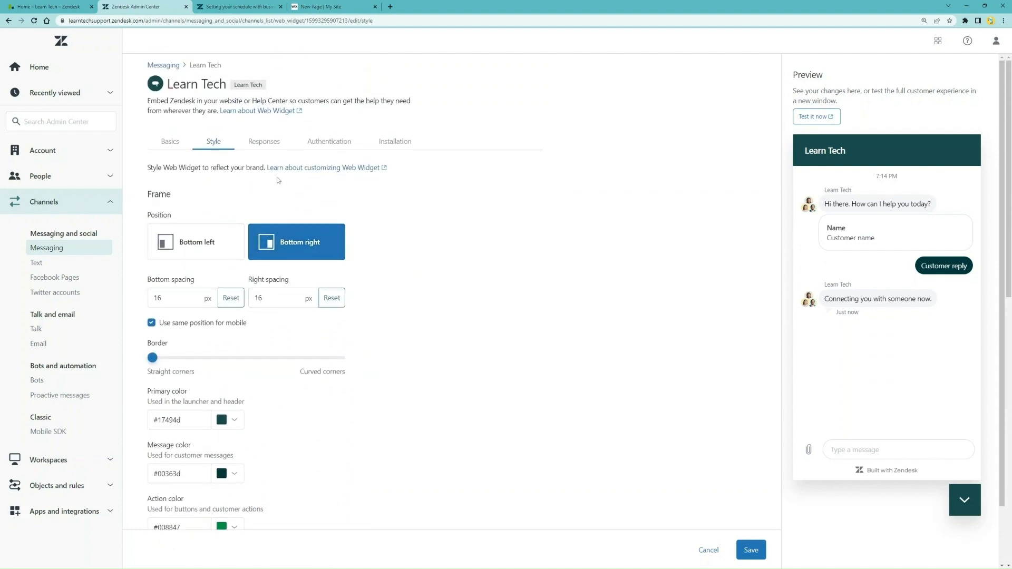
Review the Responses business-hours messages and switch to the business-hours help article
click(279, 150)
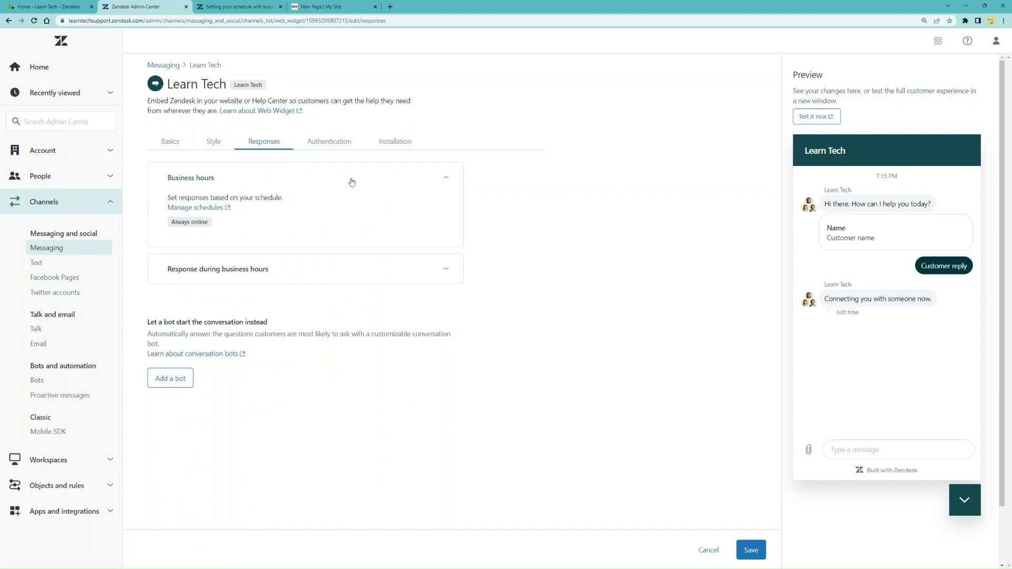
click(377, 264)
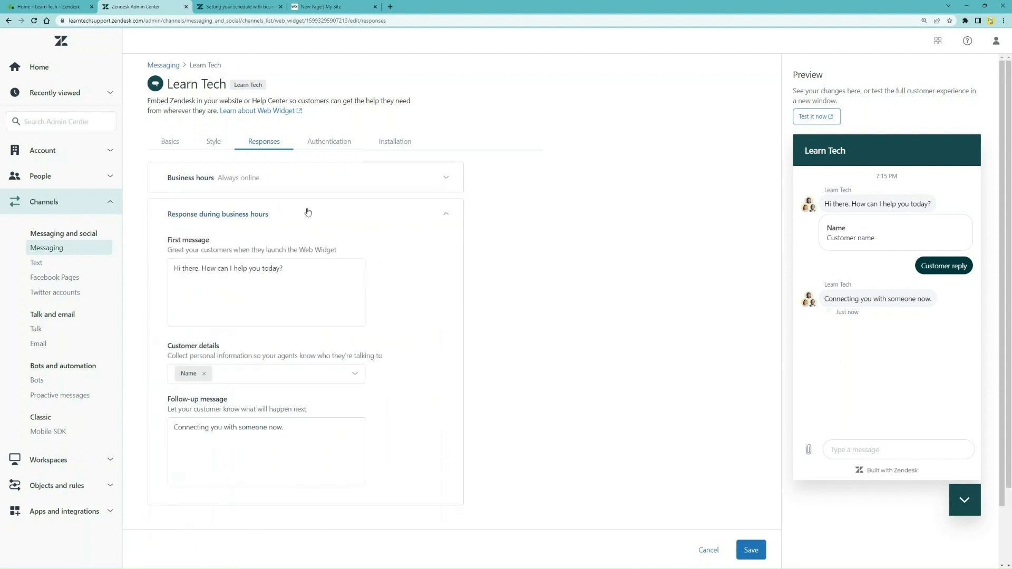
click(323, 185)
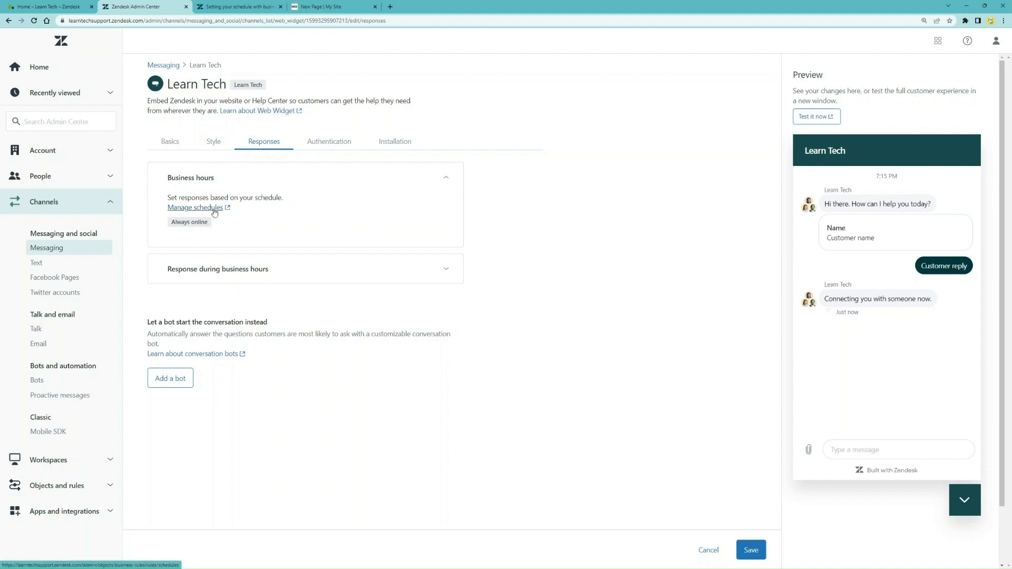
click(252, 270)
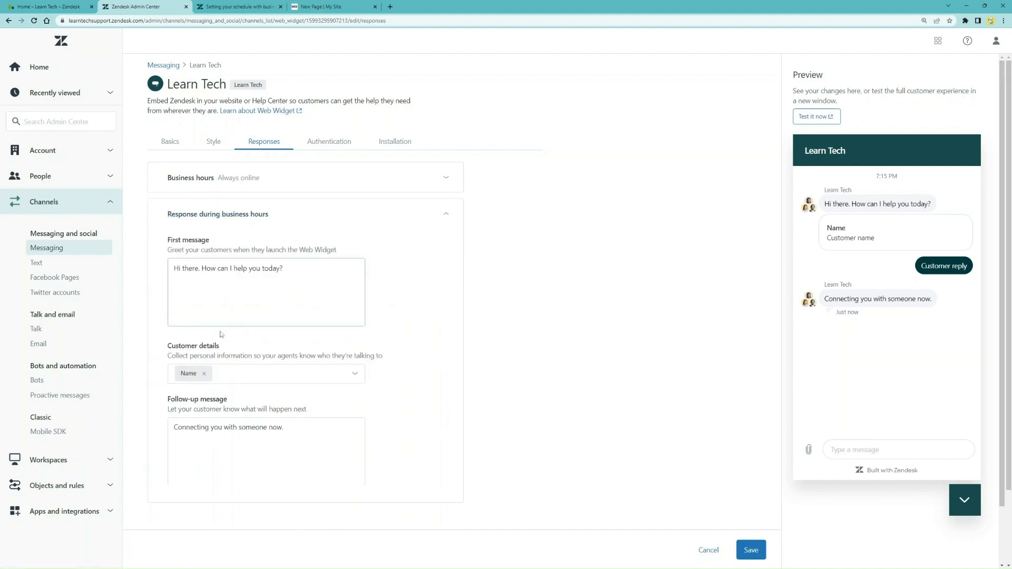
click(311, 183)
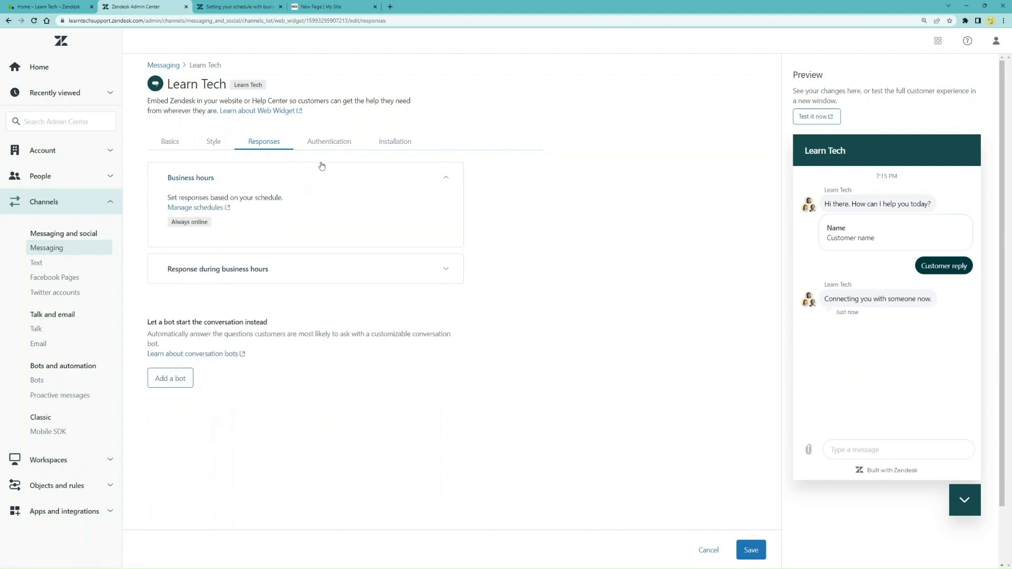
click(242, 7)
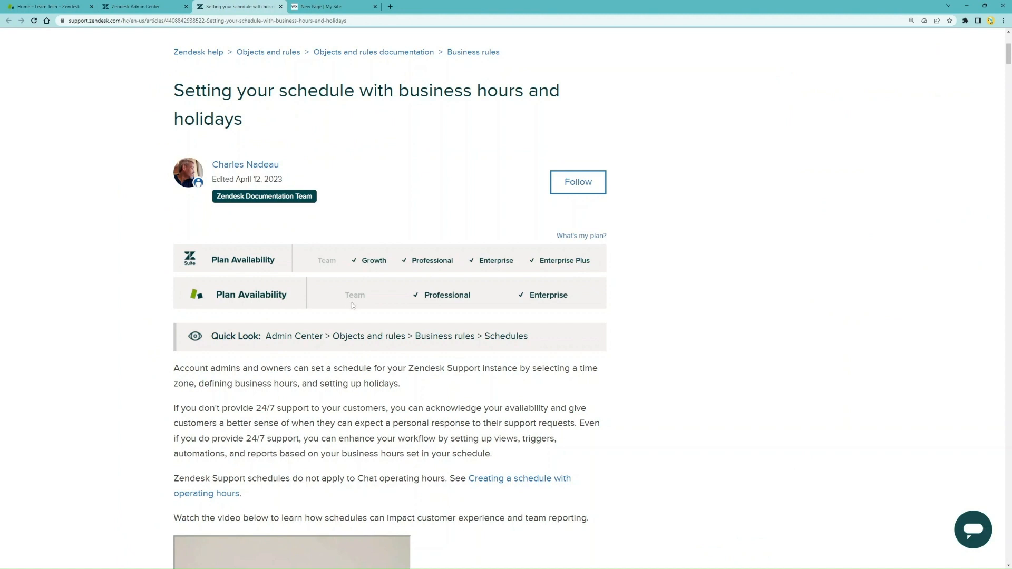
Compare the business-hours help article with the widget's Responses settings, ending on Responses
click(158, 7)
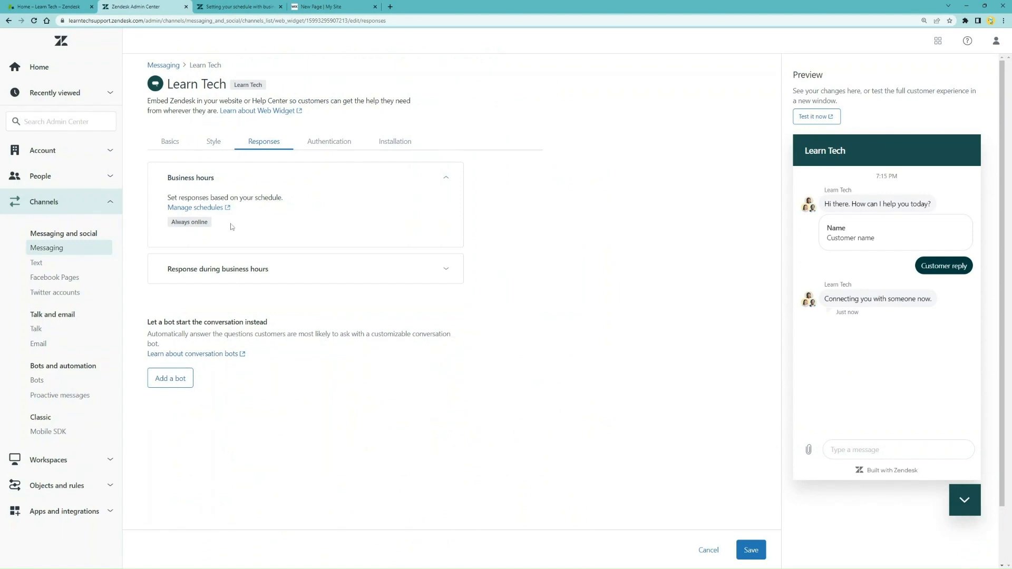
click(229, 4)
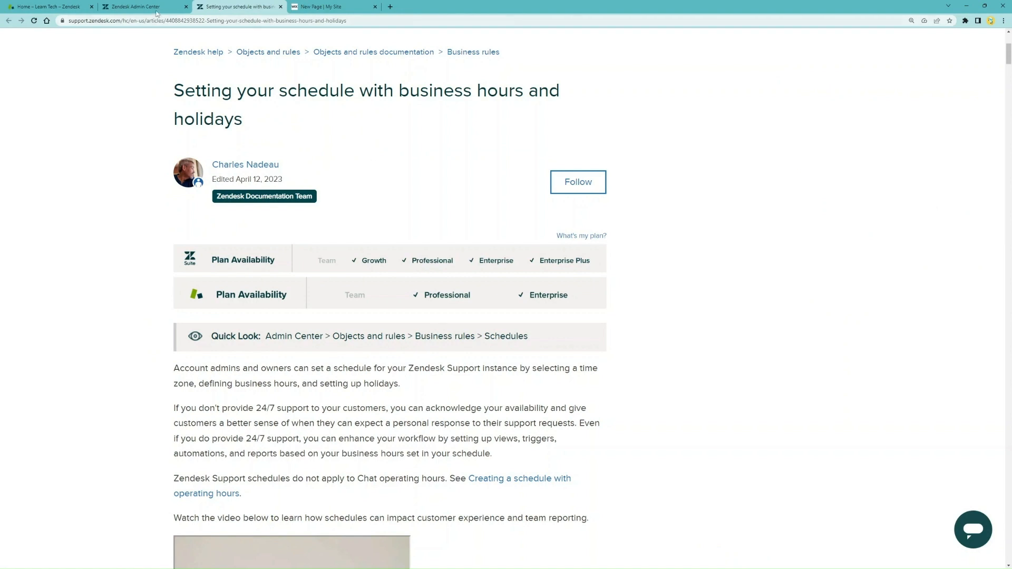
click(140, 8)
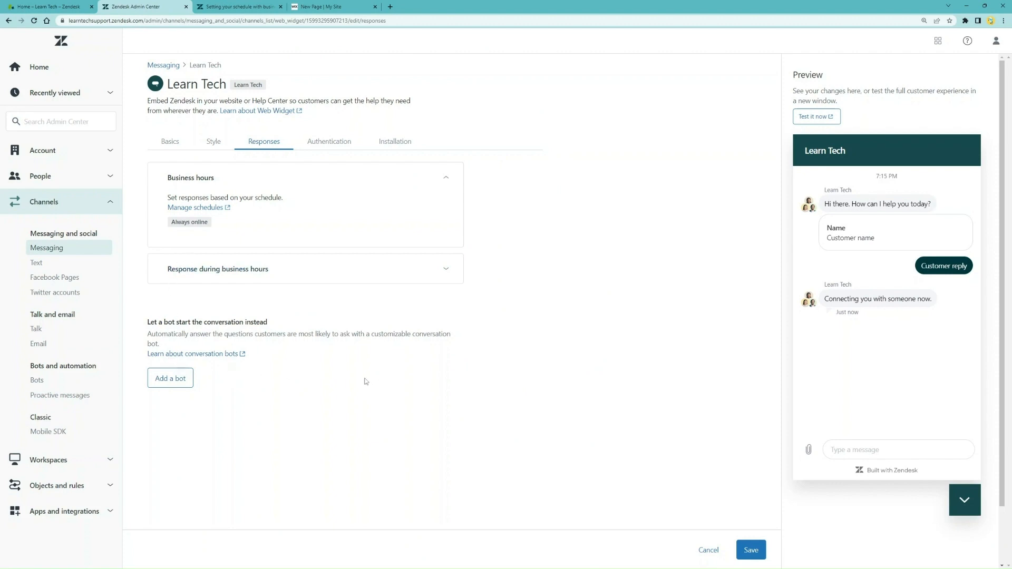
Set unauthenticated customers to Forget history, save, and view the Installation code
click(345, 151)
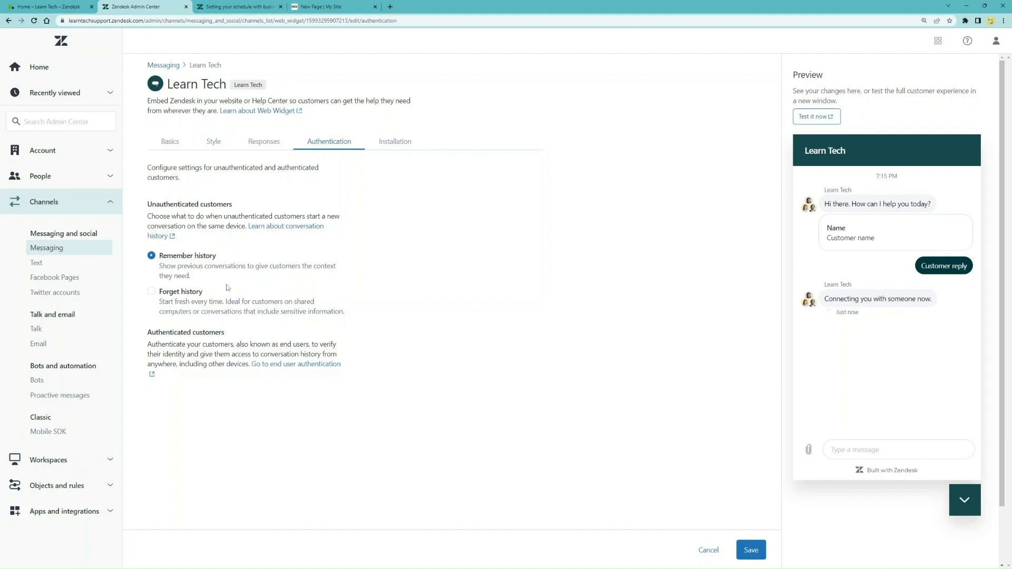
click(151, 291)
click(751, 550)
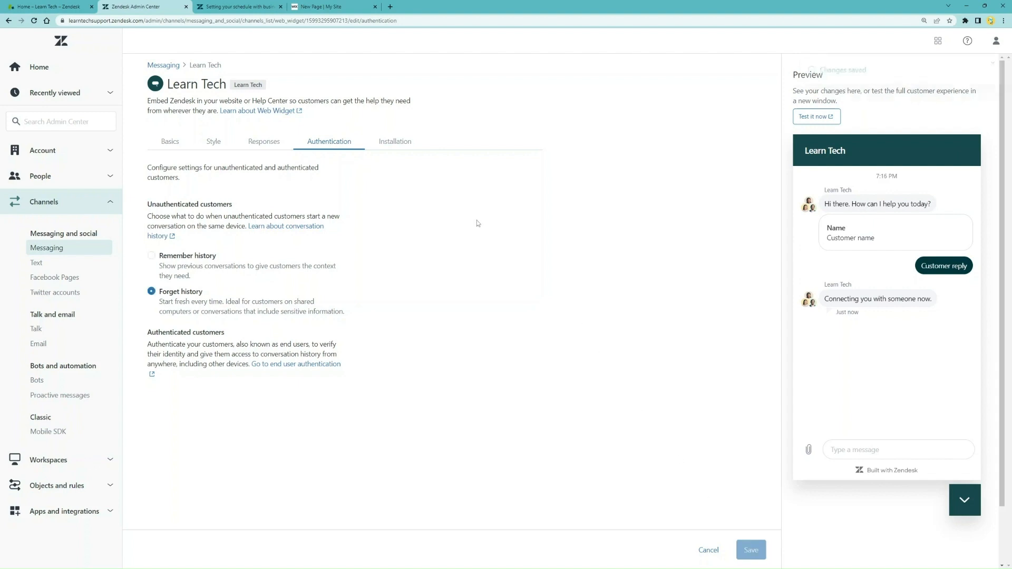
click(394, 141)
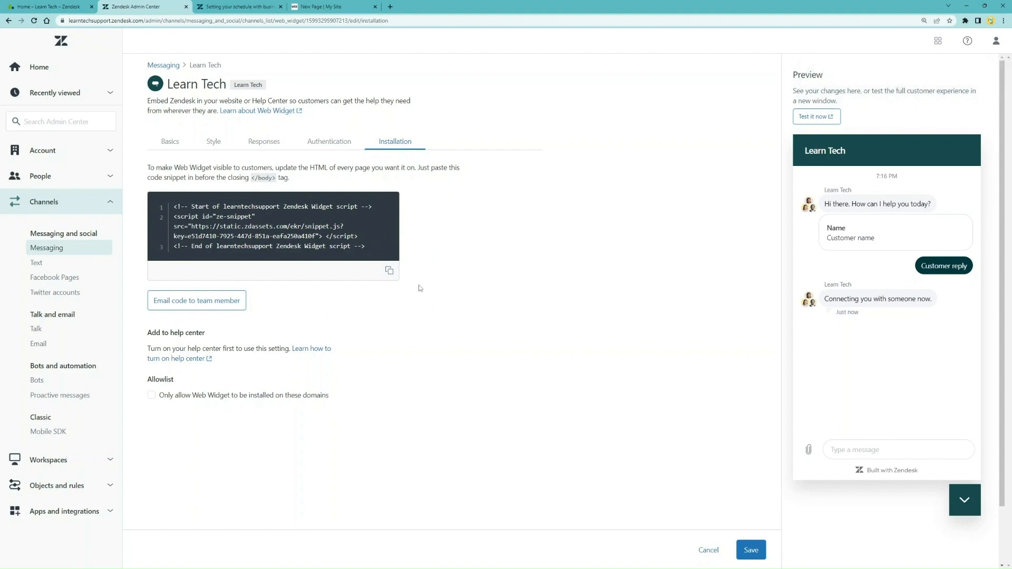
Copy the Learn Tech widget's installation code snippet
click(390, 272)
Create a new conversation bot named 'DemoBot'
click(38, 381)
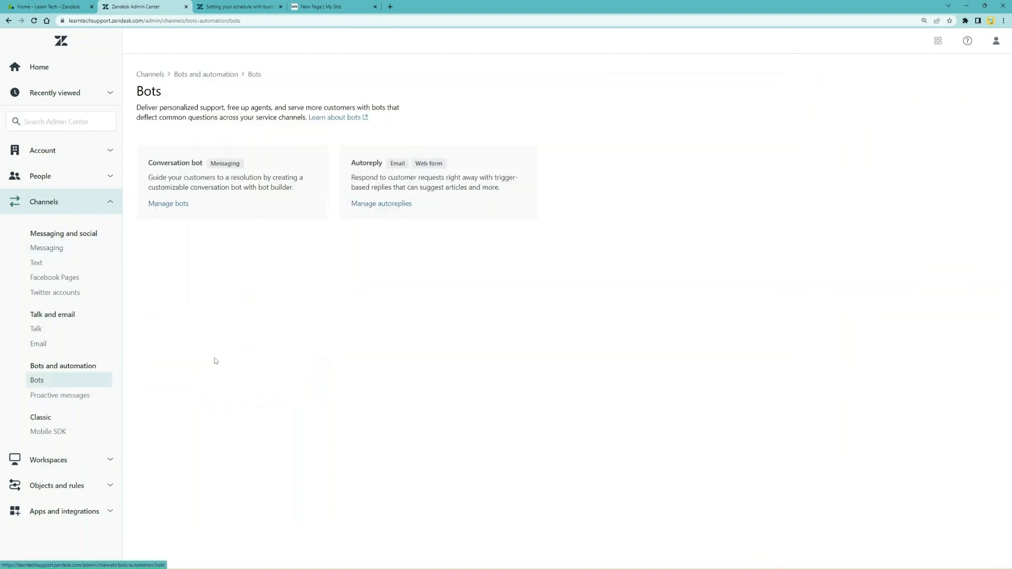
click(174, 205)
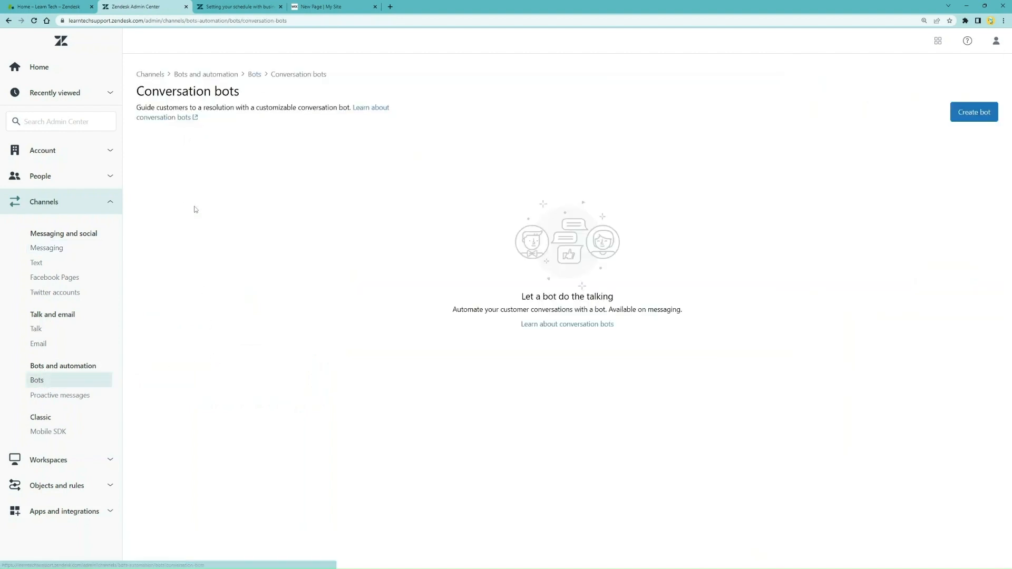
click(973, 112)
click(277, 147)
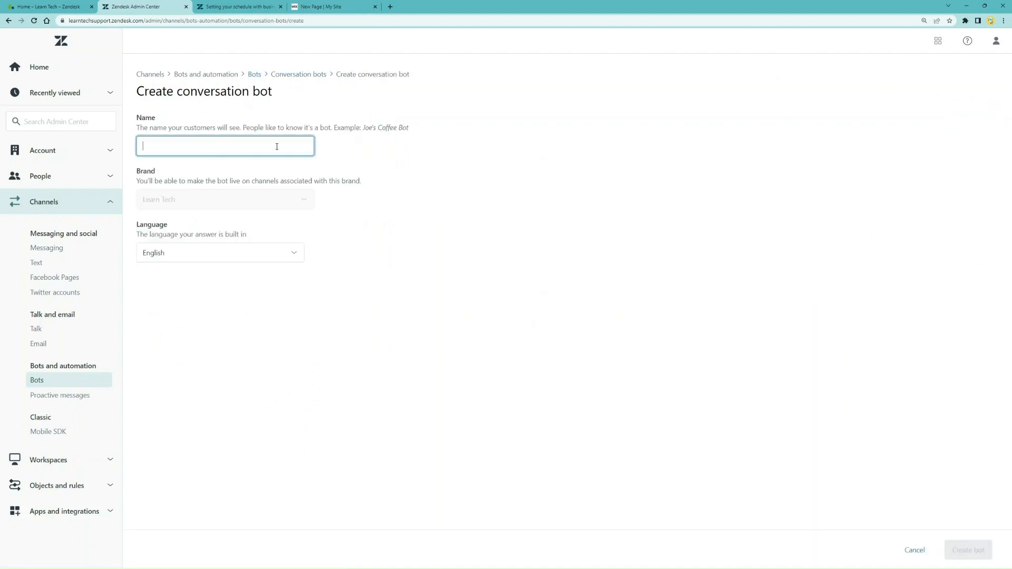
text(DemoBot)
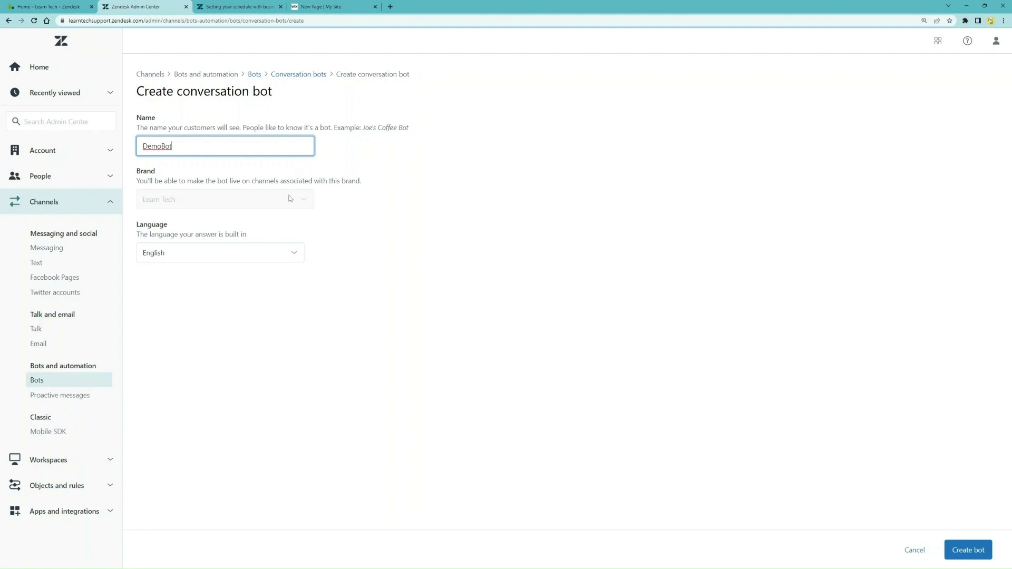
click(969, 549)
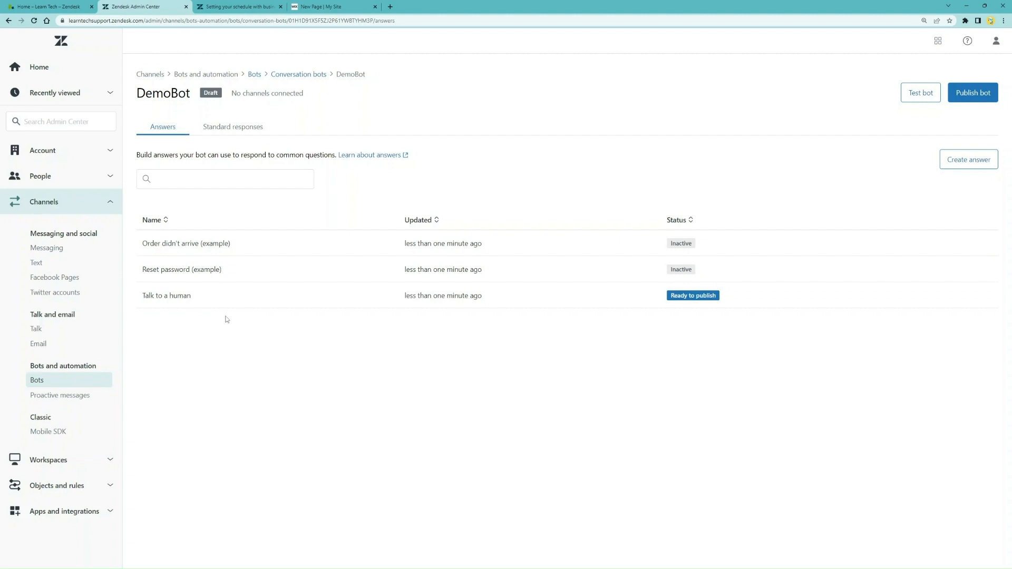
Open DemoBot's 'Talk to a human' answer in the bot builder
click(193, 301)
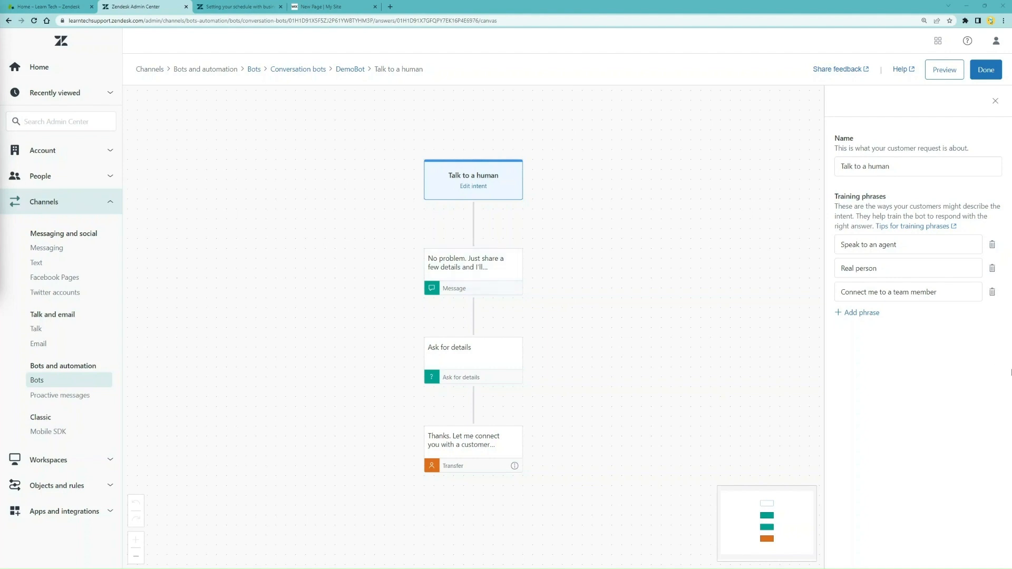
Add training phrases 'representative', 'talk to someone' and 'hello'
click(871, 313)
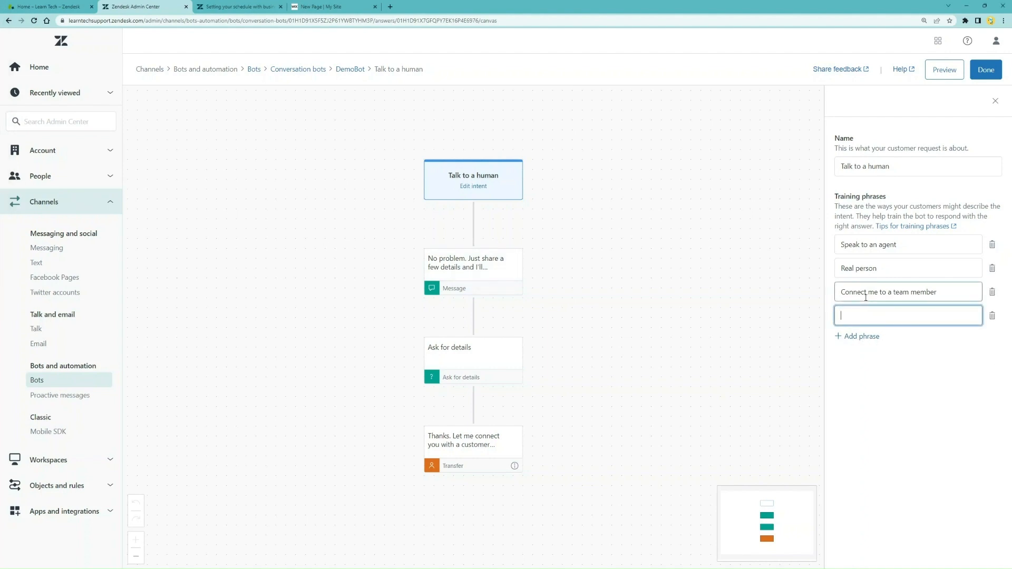
text(representative)
click(863, 336)
text(talk to someone)
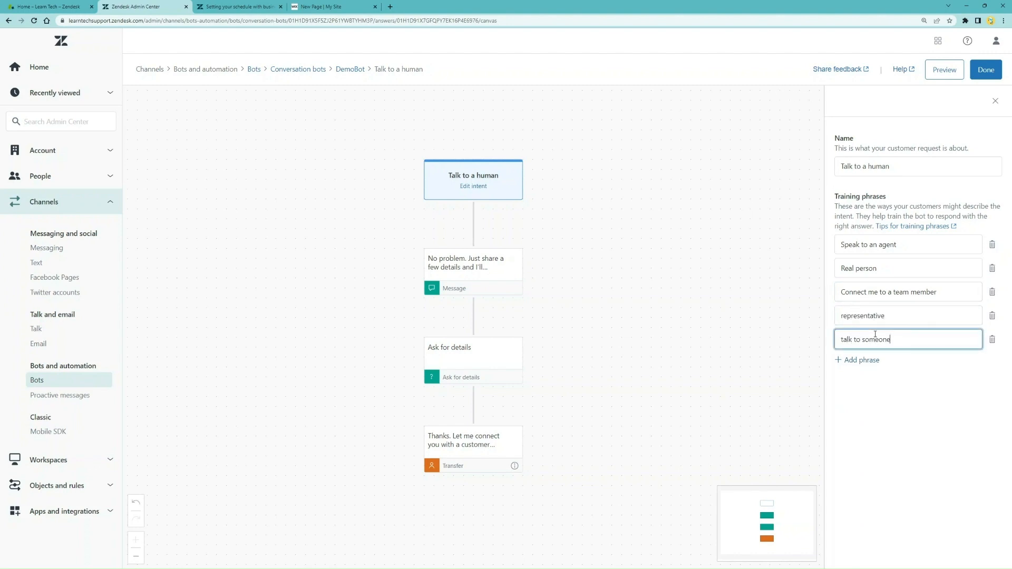
click(865, 361)
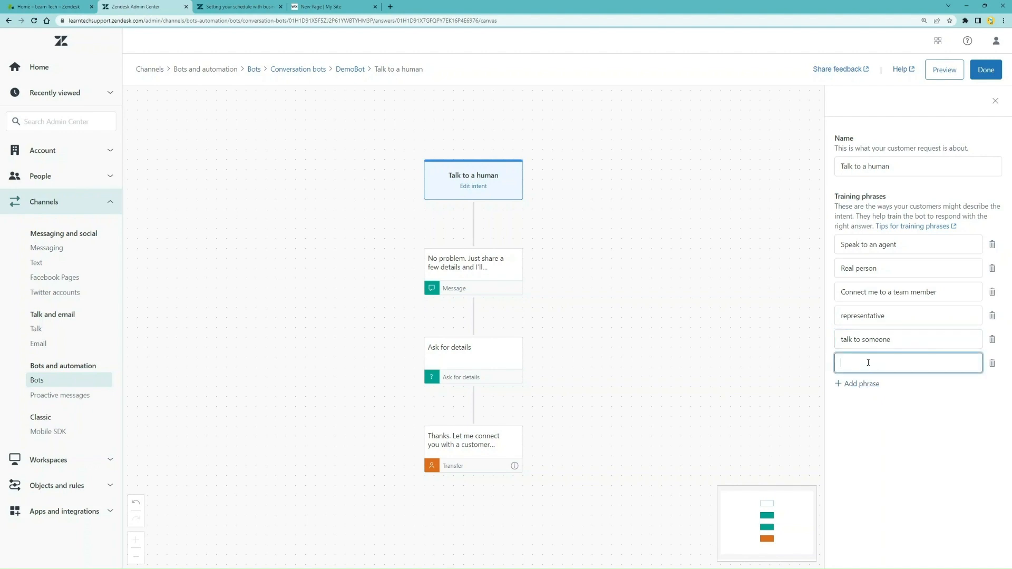
text(hwllo)
key(BackSpace)
key(BackSpace)
key(BackSpace)
key(BackSpace)
text(ello)
Add training phrases 'are you here?', 'still here?' and 'any update?'
click(861, 385)
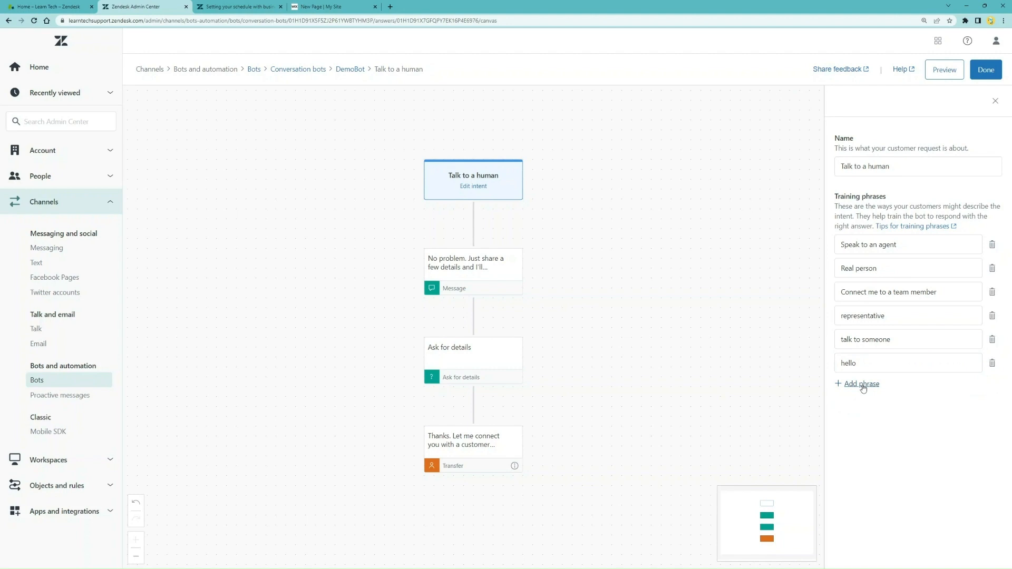
click(863, 389)
text(are you here)
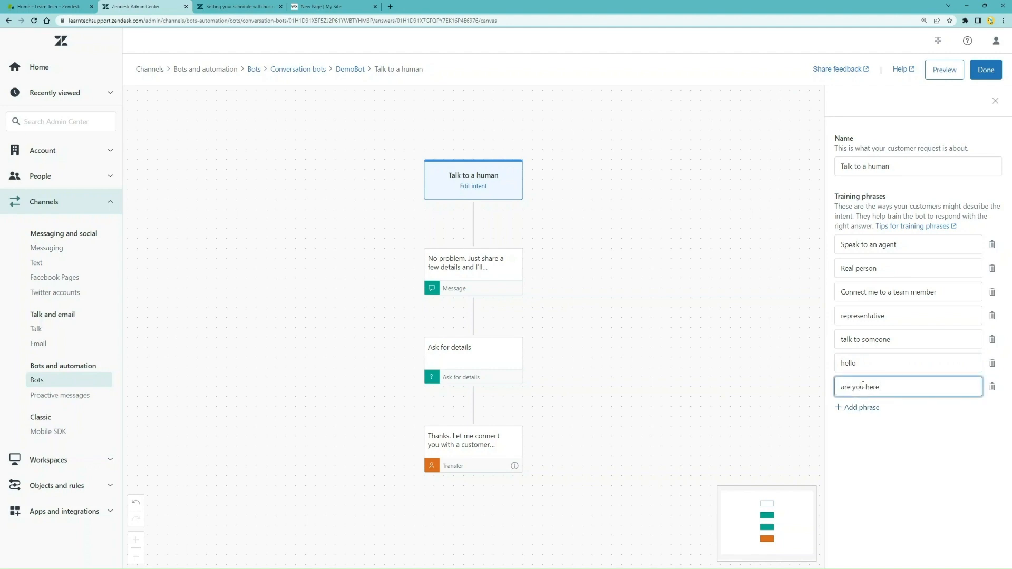
text(?)
click(856, 408)
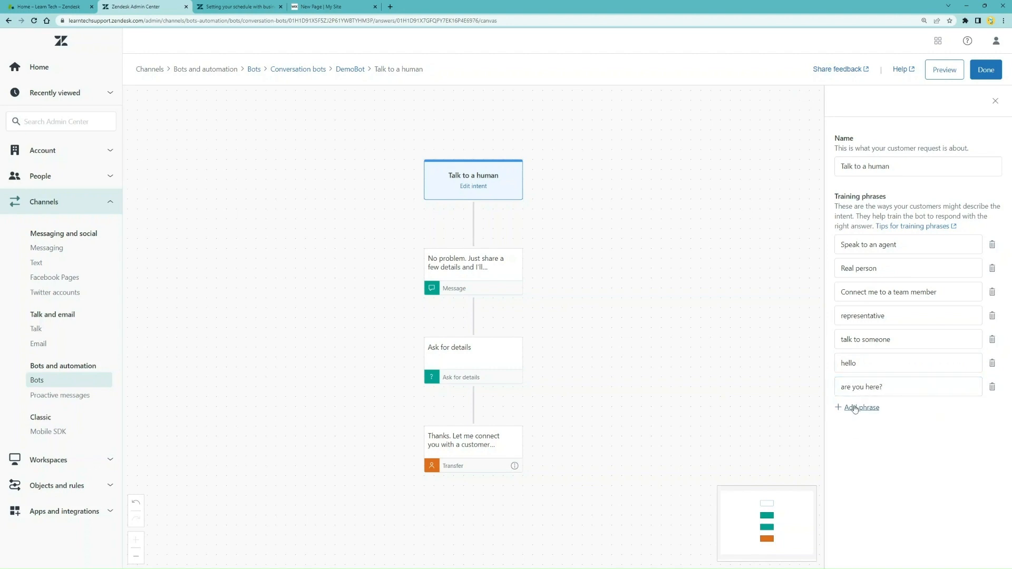
click(855, 409)
text(still here?)
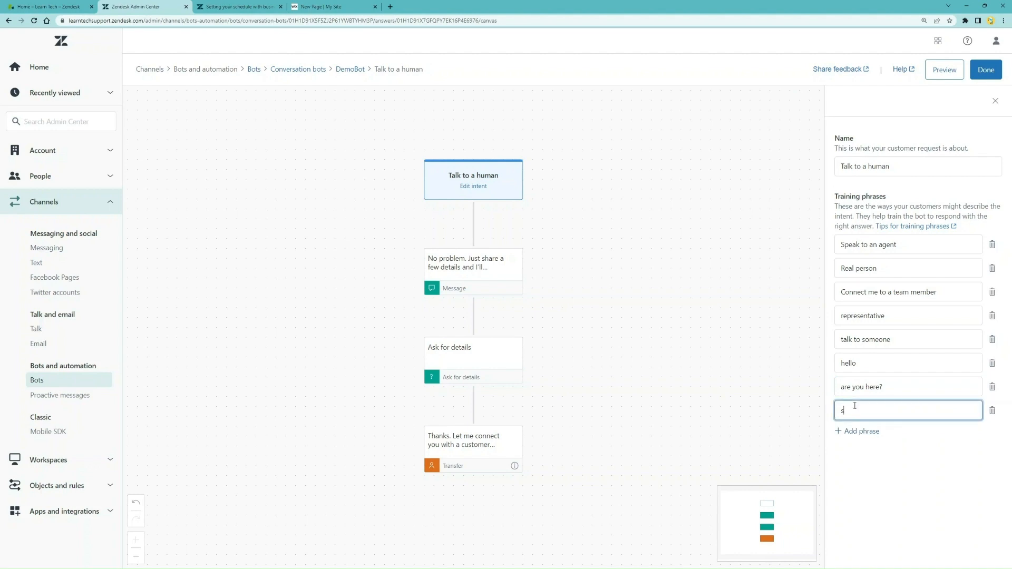
click(863, 432)
text(any update?)
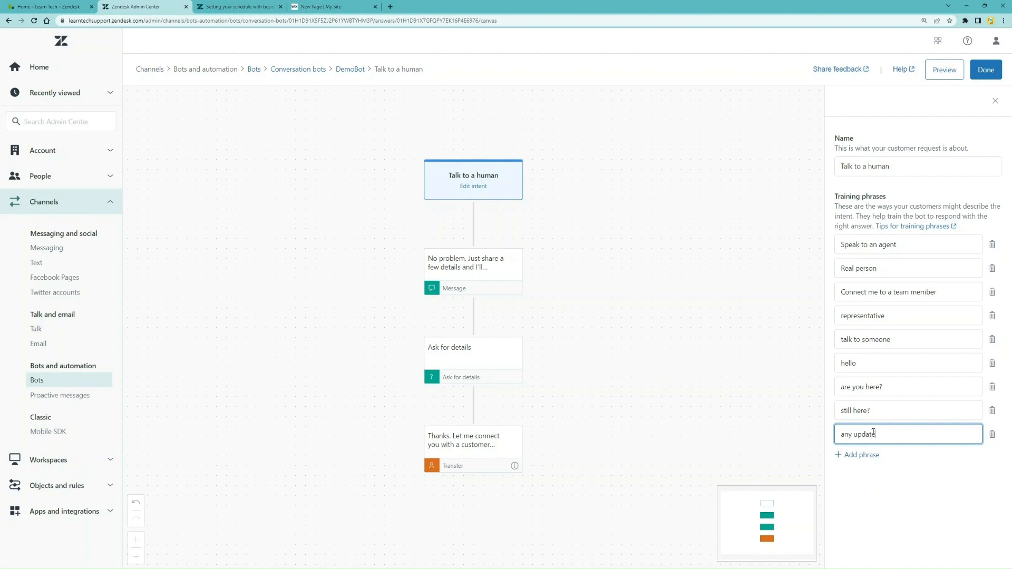
click(891, 500)
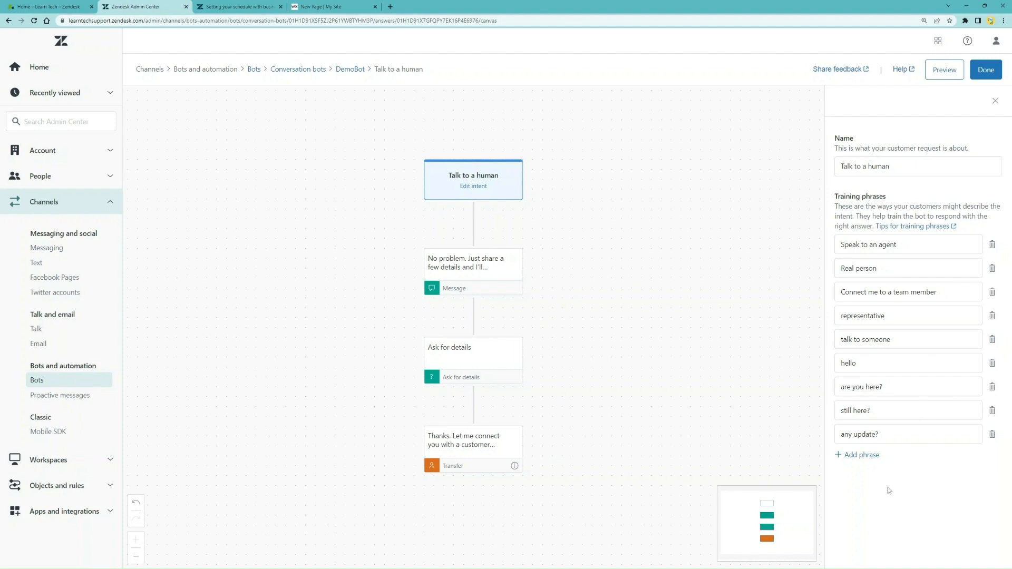
Replace the first bot message with 'We typically reply in under 10 minutes. What's your name?'
click(506, 276)
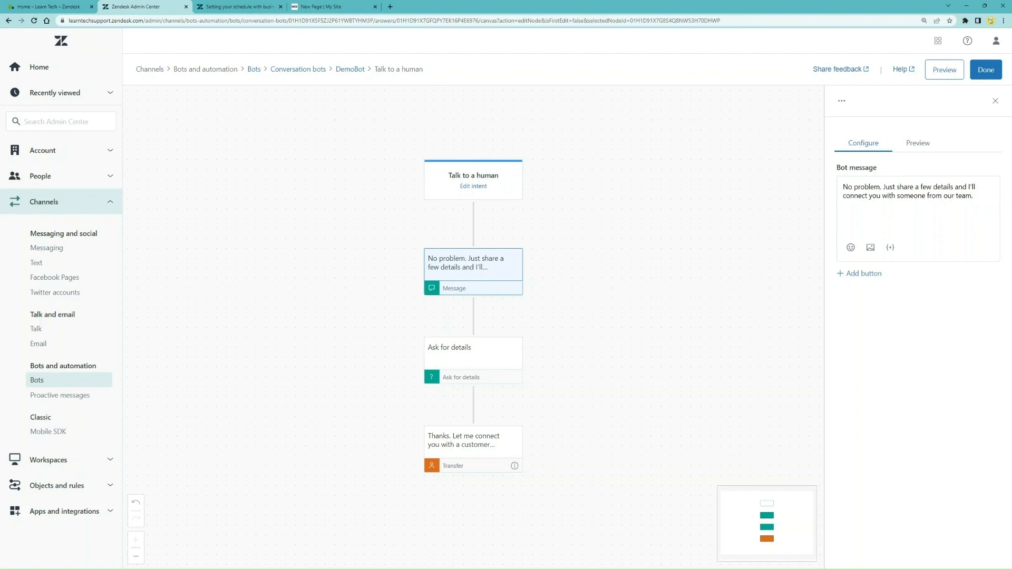
click(982, 203)
key(ctrl+a)
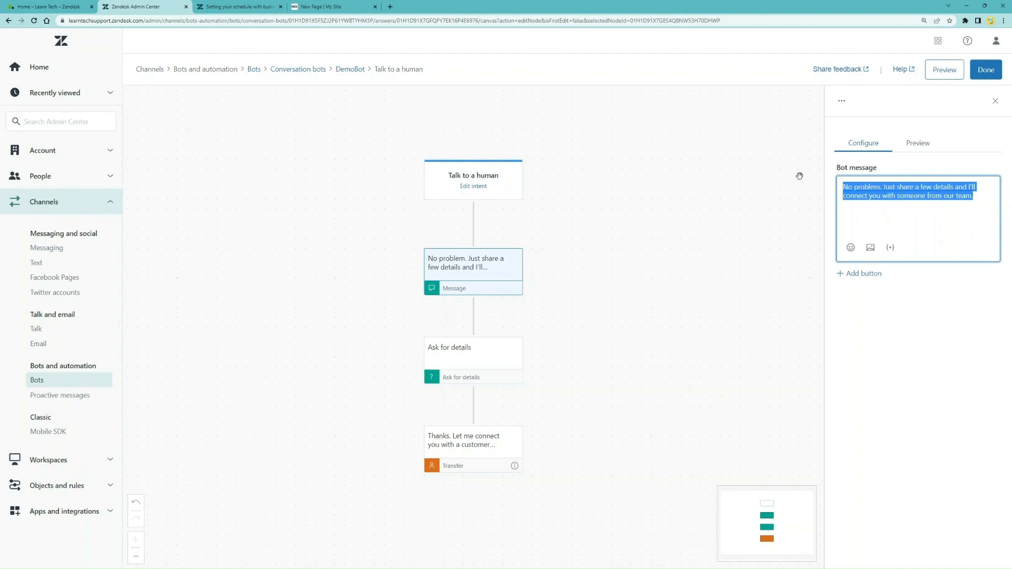
text(We typicall)
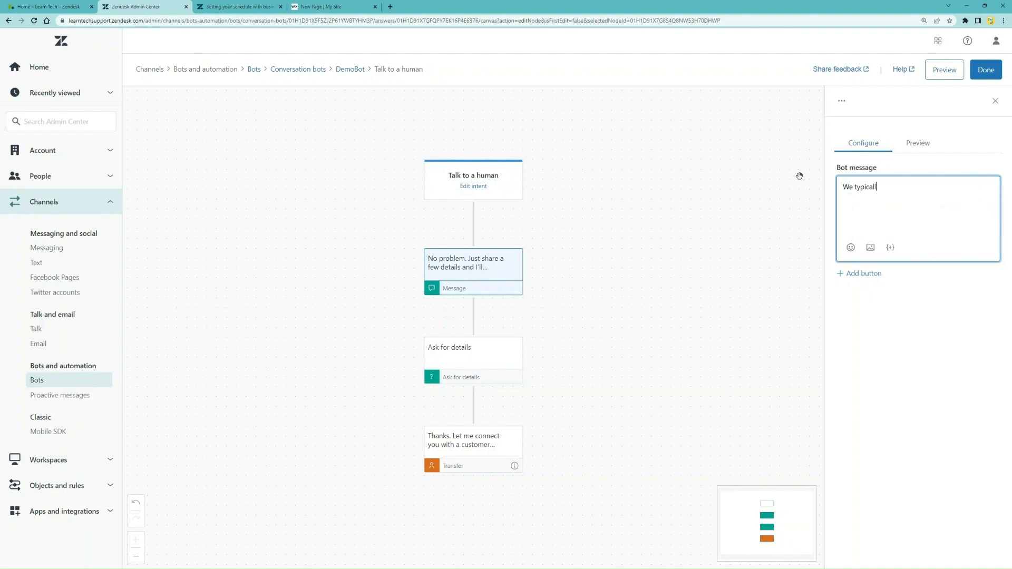
text(y reply in under 10 minutes. What's your name?)
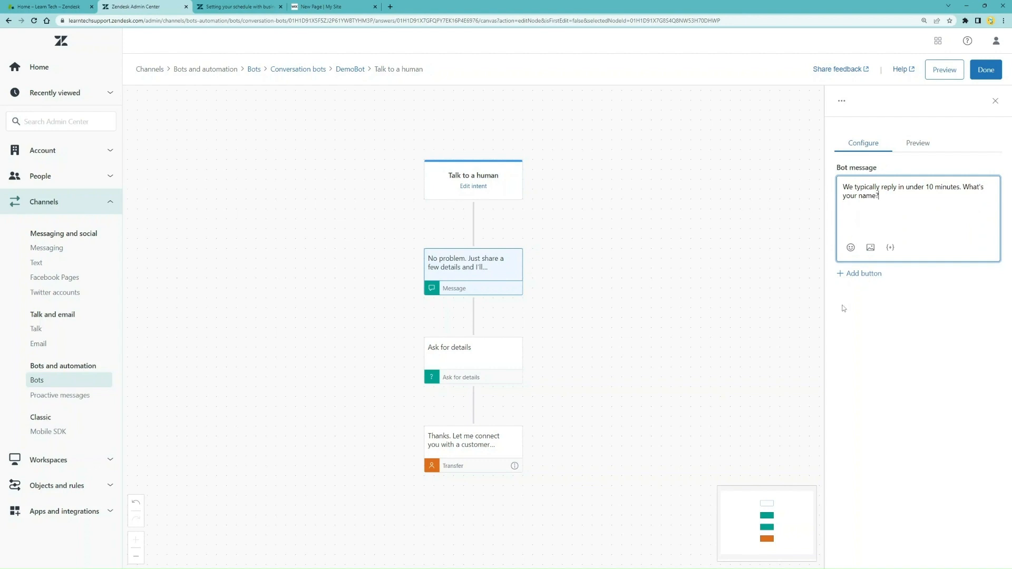
click(560, 350)
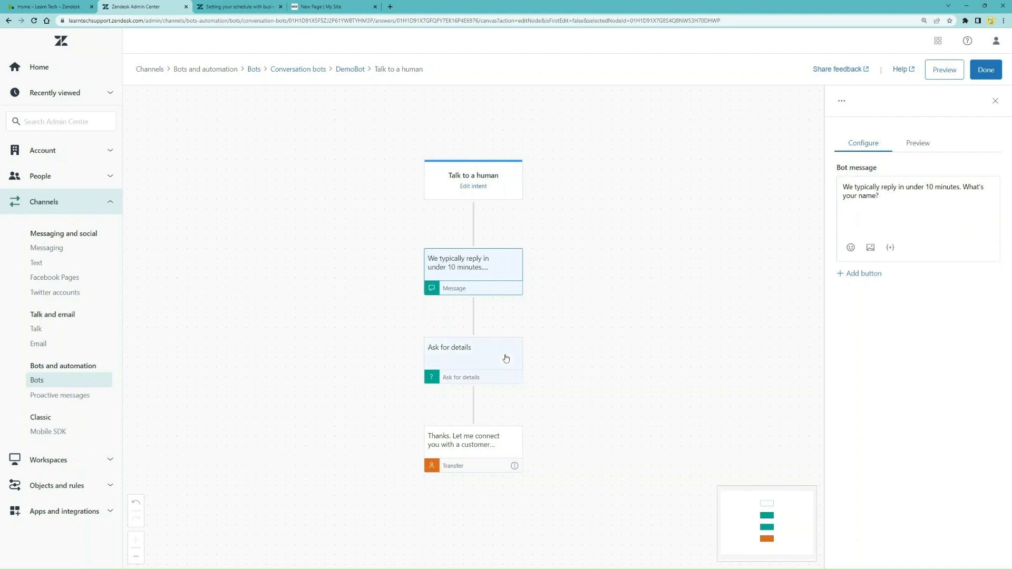
click(486, 358)
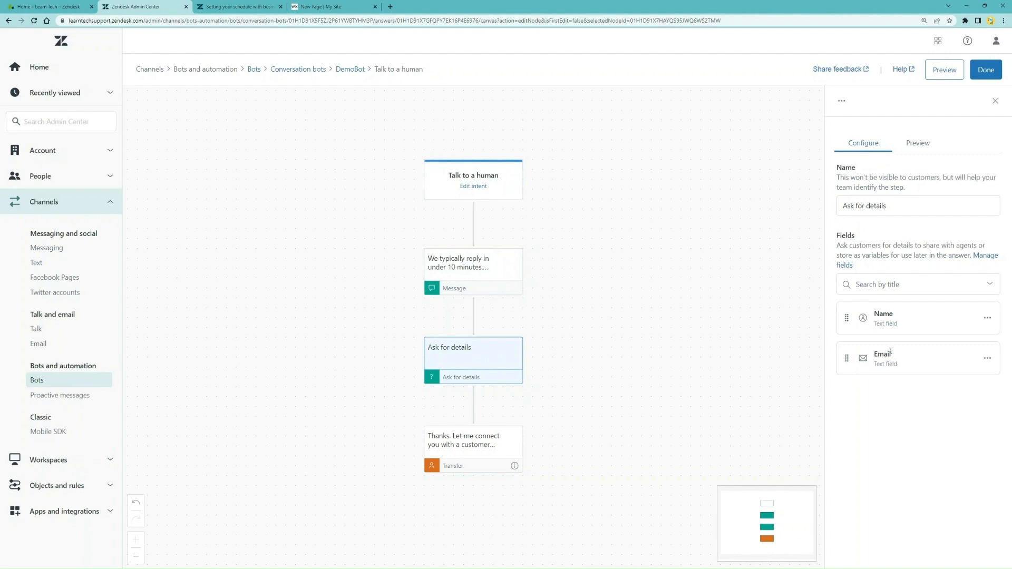
Remove the Email field from the Ask for details step, leaving only Name
click(987, 358)
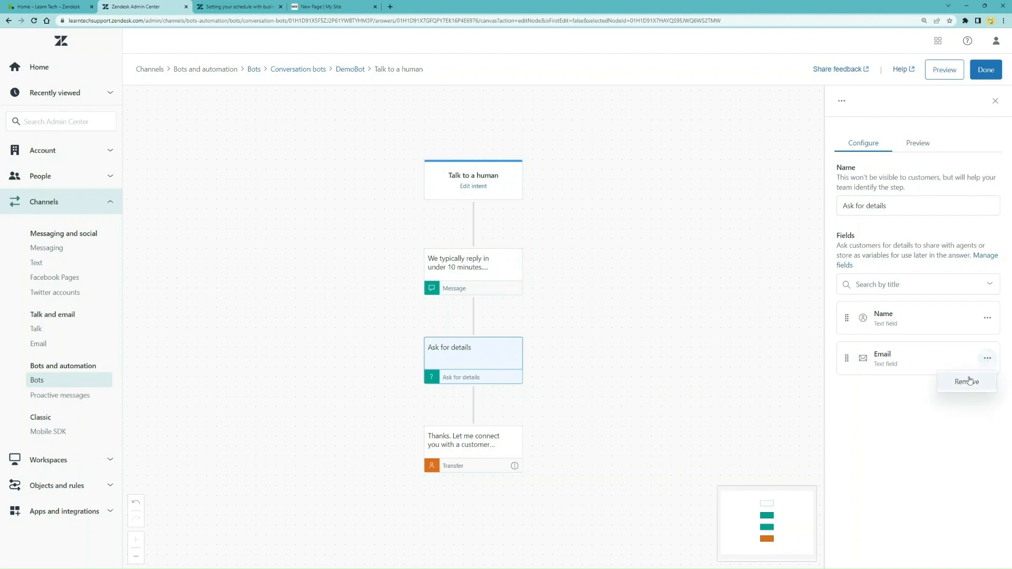
click(968, 380)
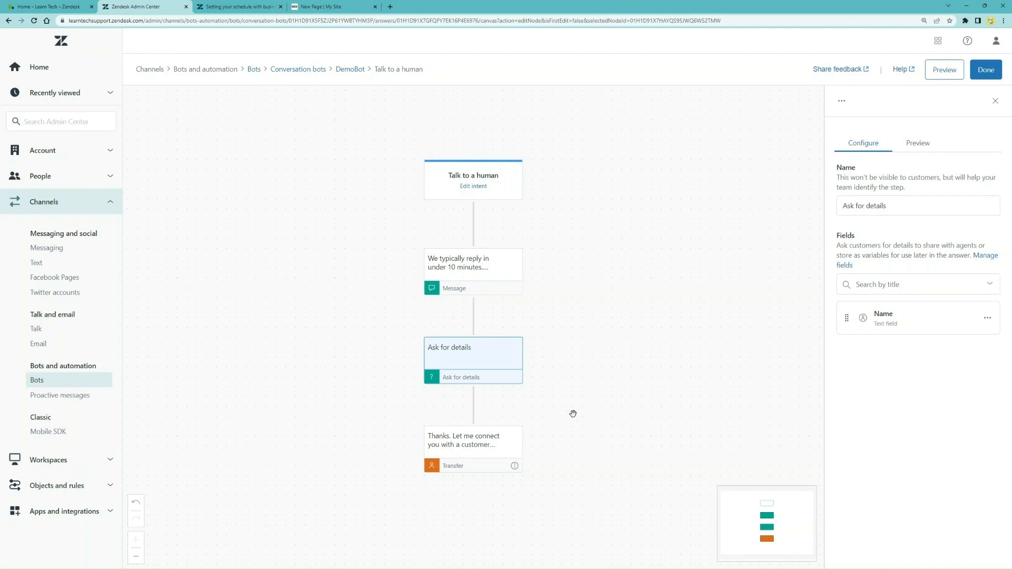
click(516, 442)
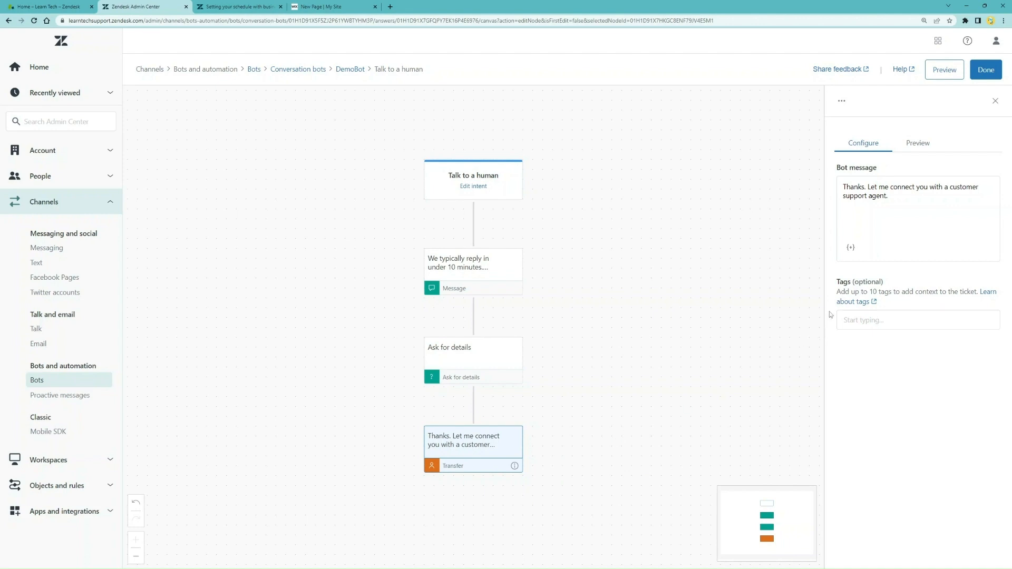
Rewrite the transfer message as 'Hi {Name}, while we check our humans' availability, what question do you have' and save
click(862, 320)
drag(933, 196, 796, 177)
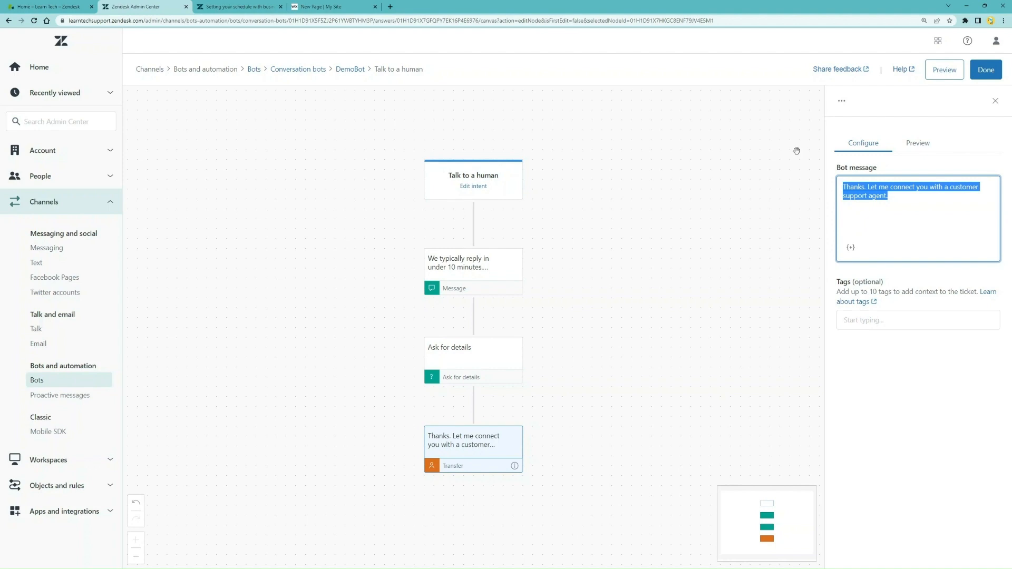
text(Hi)
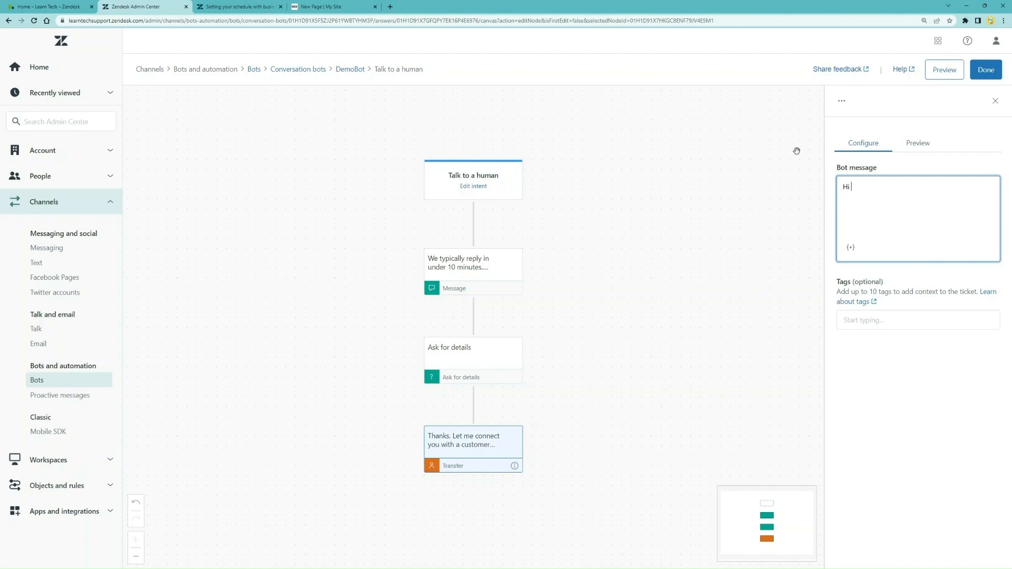
click(850, 248)
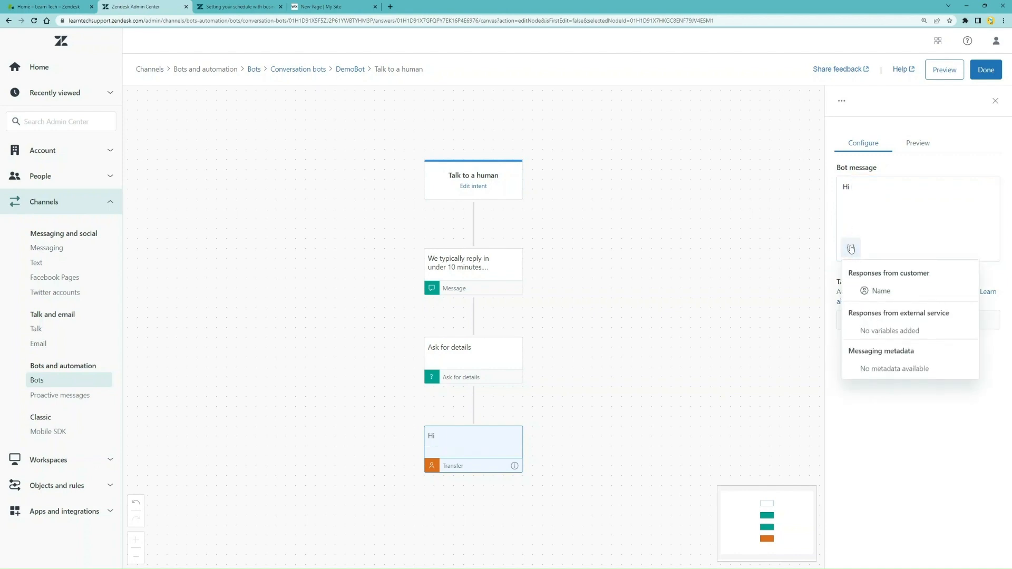
click(920, 294)
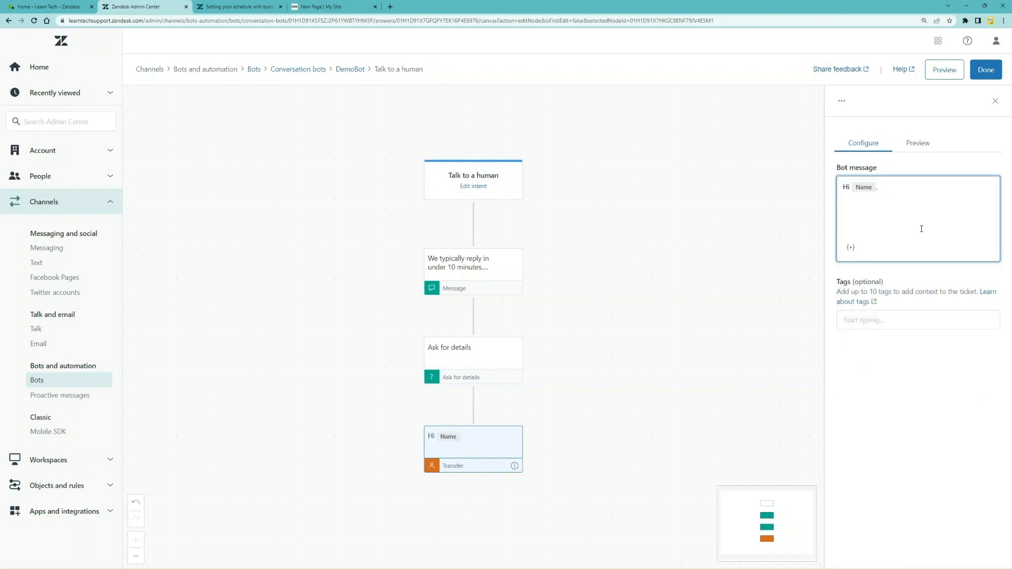
text(, while we check our humans' 'avail)
key(BackSpace)
key(BackSpace)
key(BackSpace)
key(BackSpace)
key(BackSpace)
text(availability, what question do you have?)
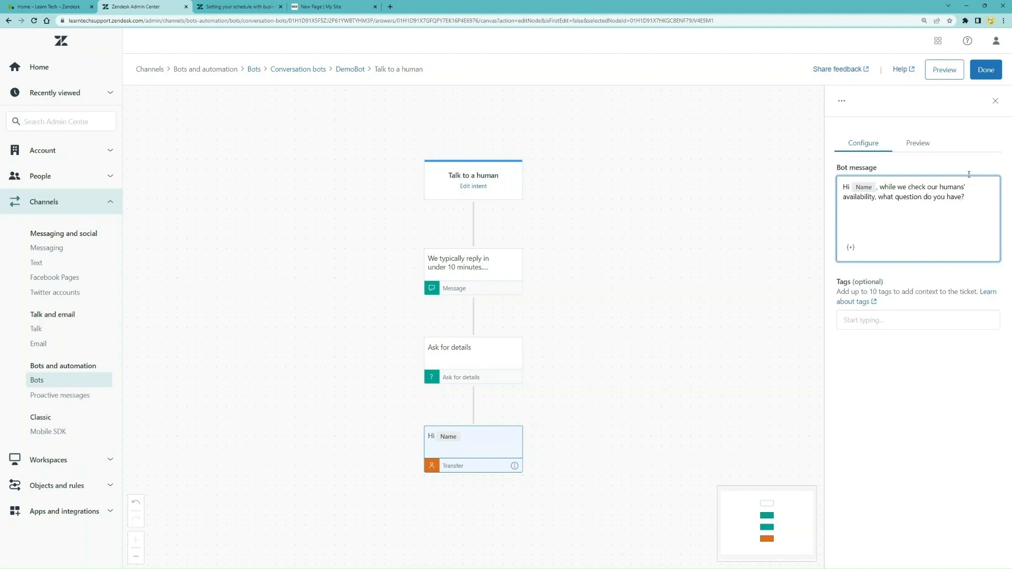
click(985, 69)
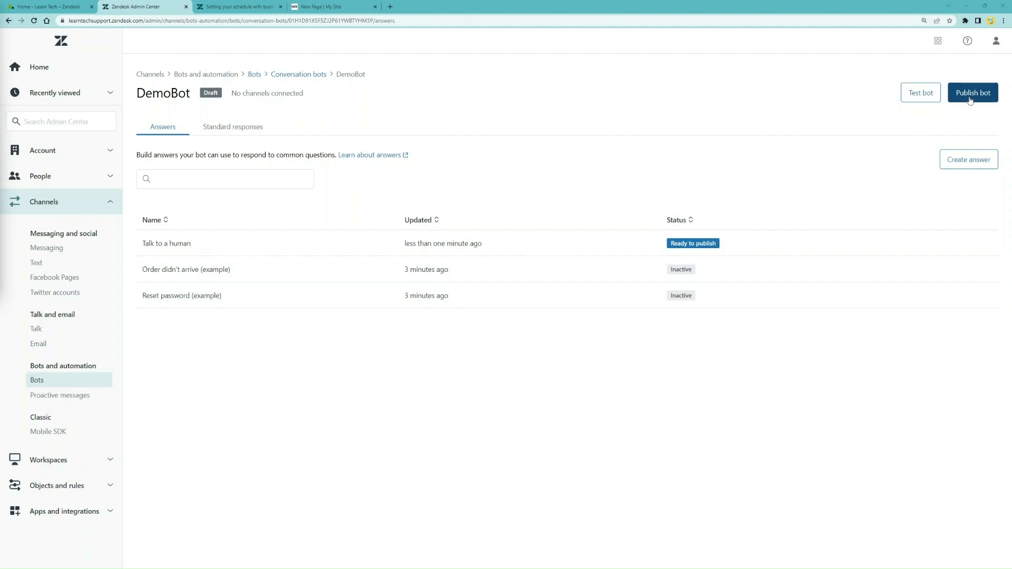
Start a new DemoBot answer from the Answers page
click(971, 158)
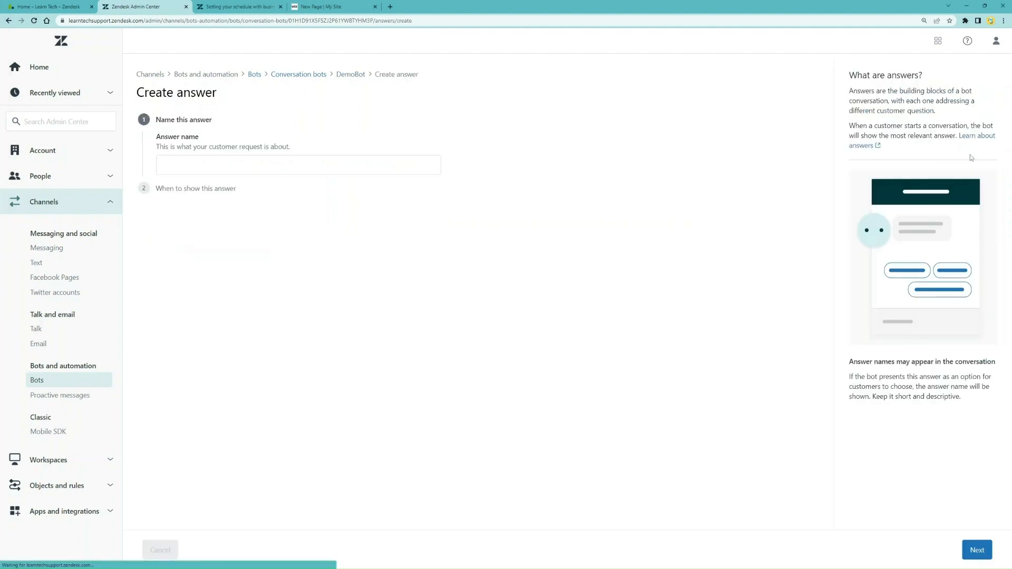
Name the new answer 'Book Demo'
click(279, 167)
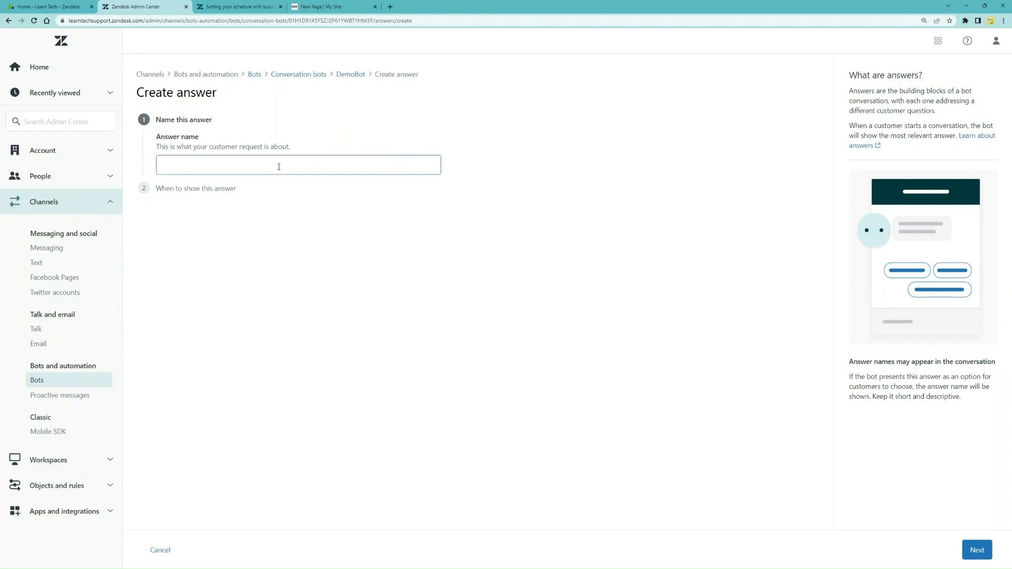
click(278, 166)
text(Book Demo)
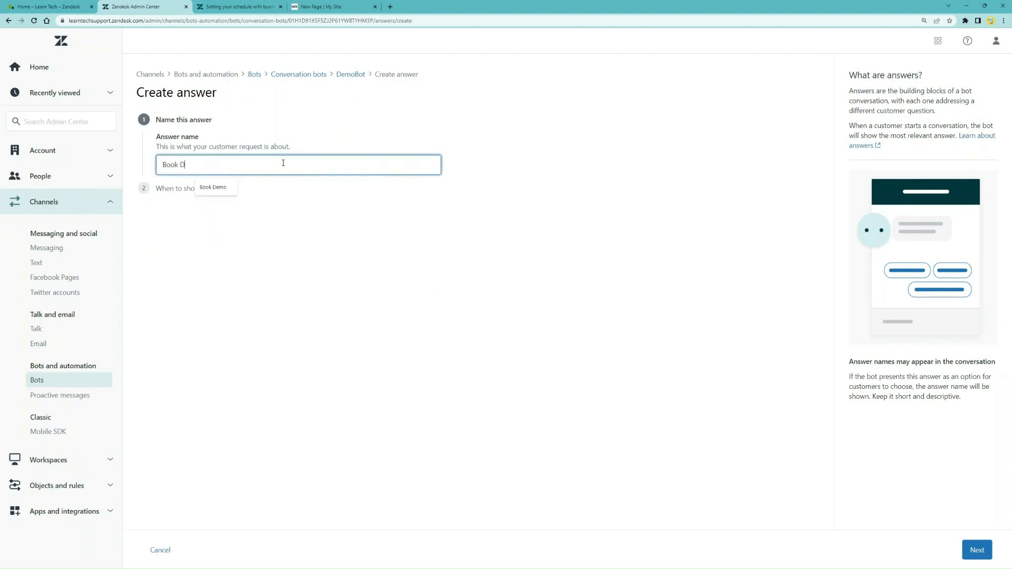
click(972, 550)
Add training phrases 'I want a demo', 'show me a demo', 'where to see demo', 'watch demo', 'book quick demo'
click(181, 272)
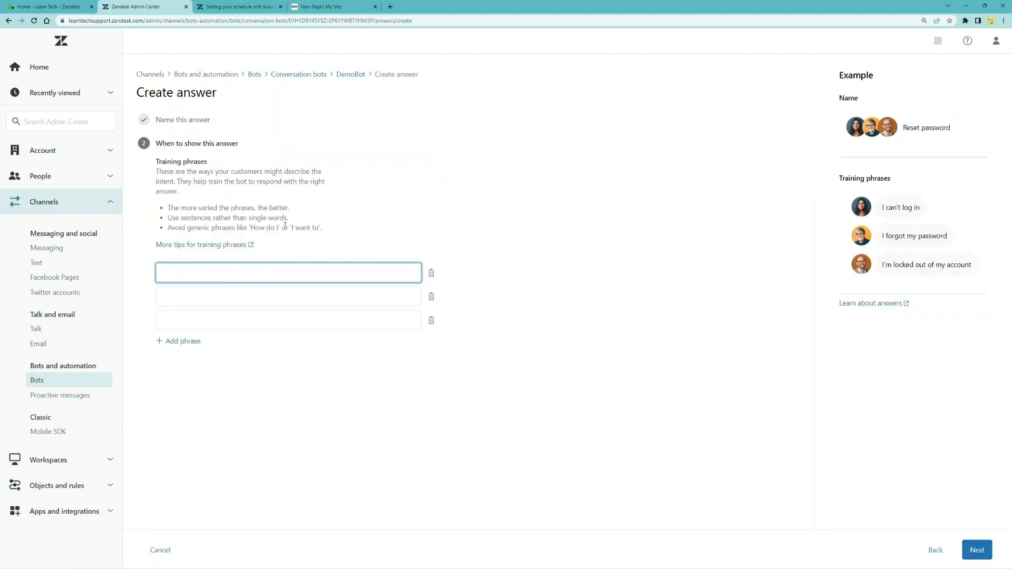
text(I want a demo)
key(Tab)
key(Tab)
text(show me a demo)
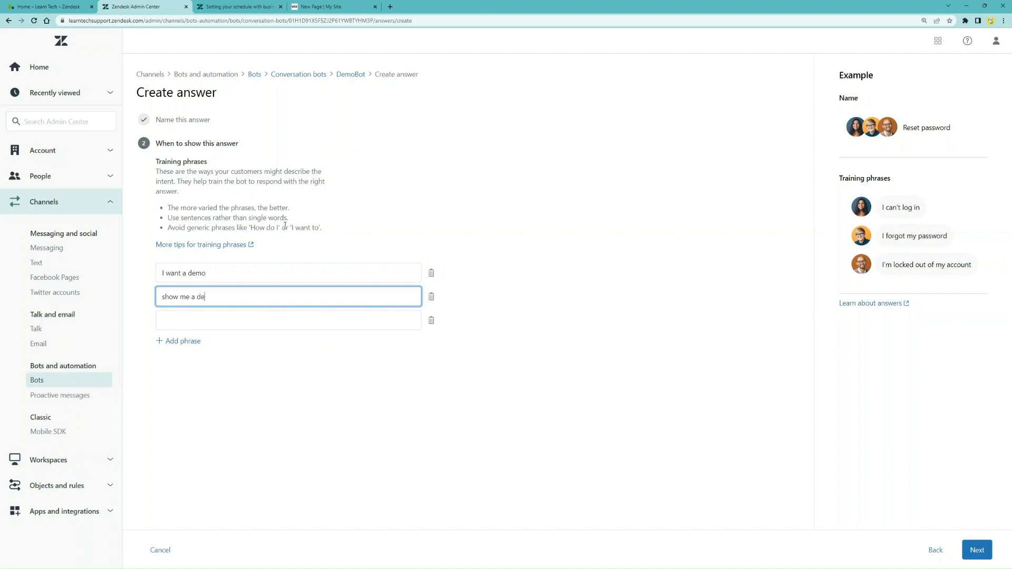
key(Tab)
key(Tab)
text(where to see demo)
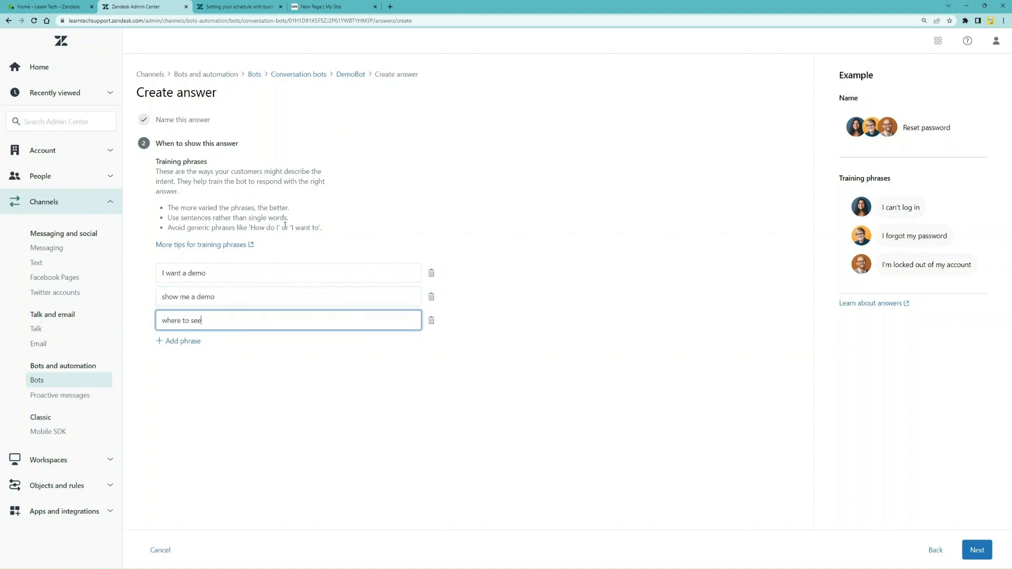
click(189, 341)
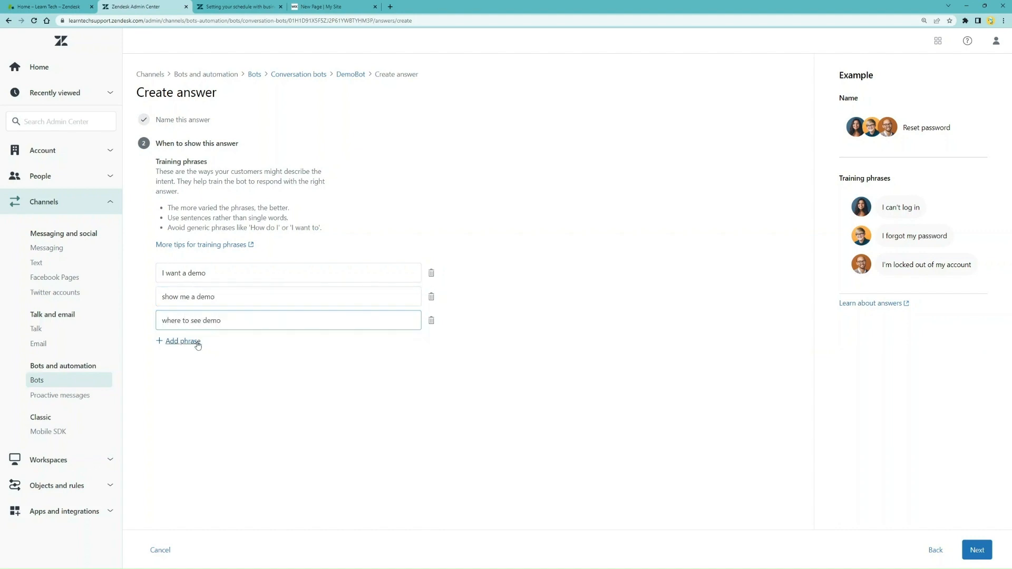
text(watch demo)
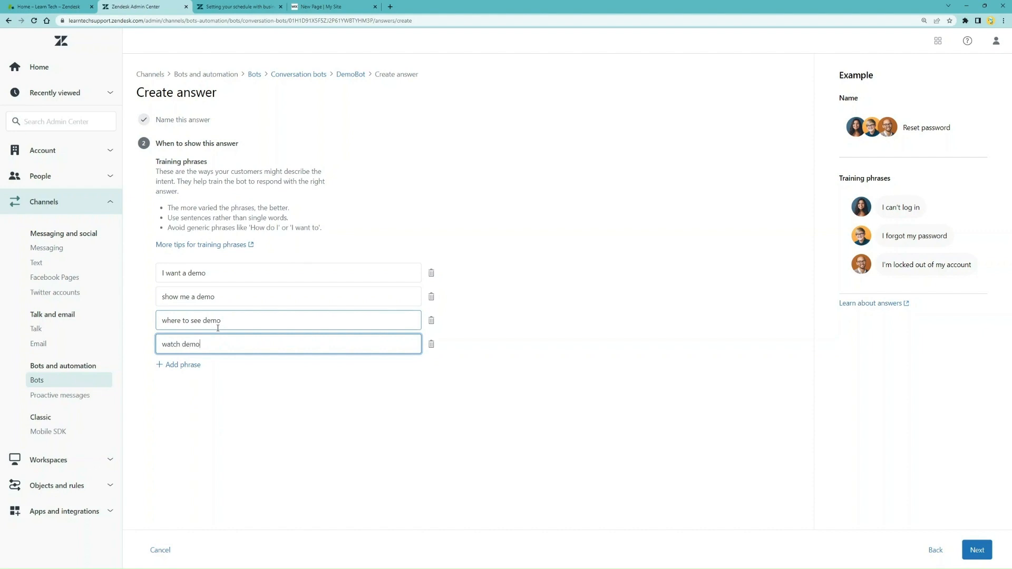
click(191, 366)
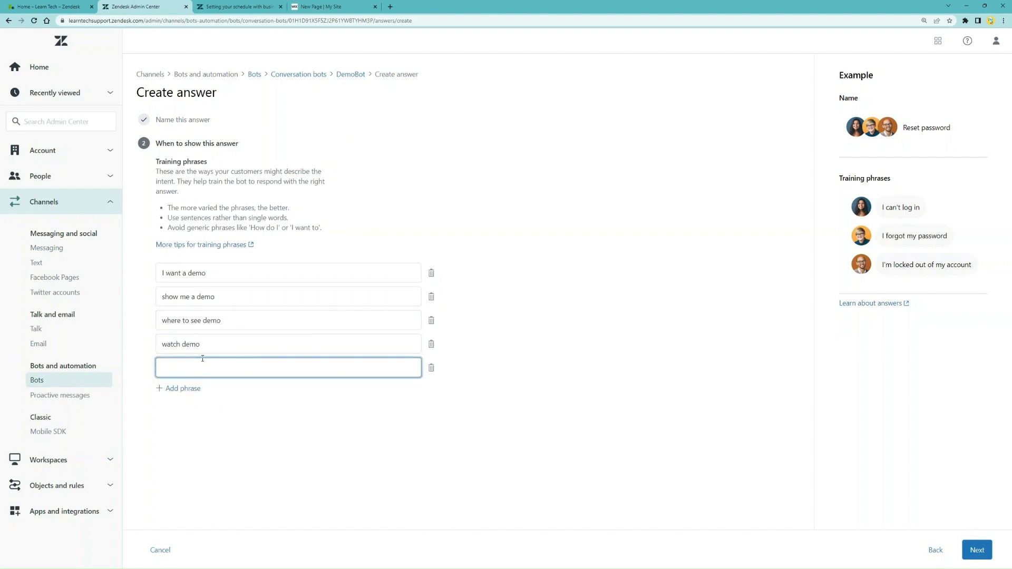
text(book quick demo)
click(976, 550)
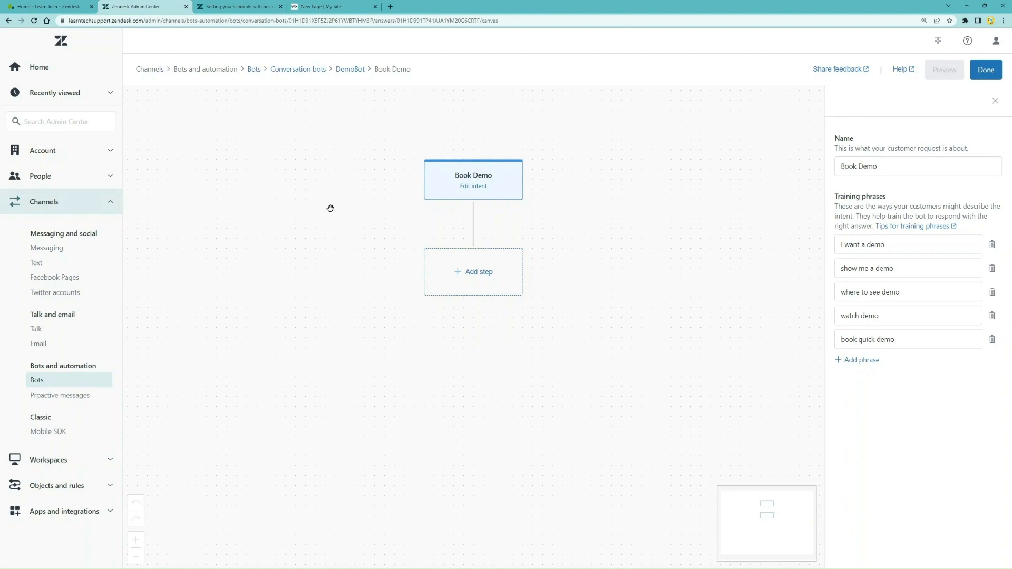
Add a message step telling customers to email the company's contact address to book a demo
click(478, 273)
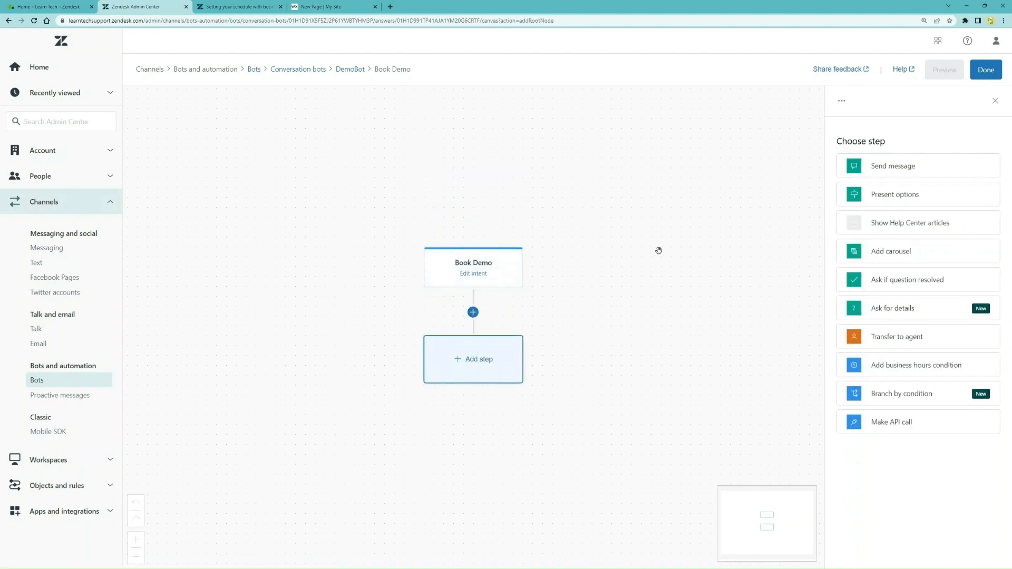
click(910, 165)
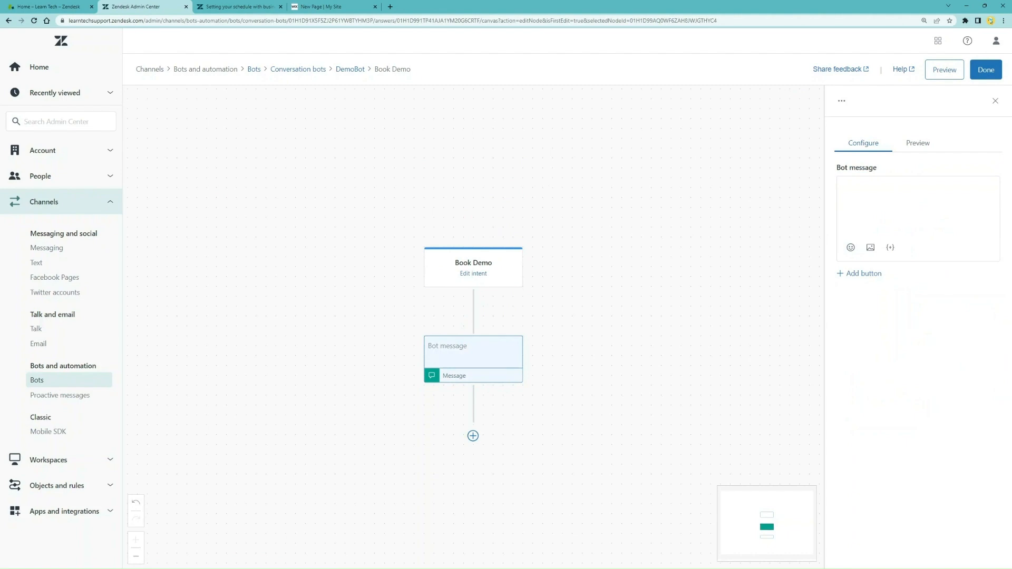
click(983, 209)
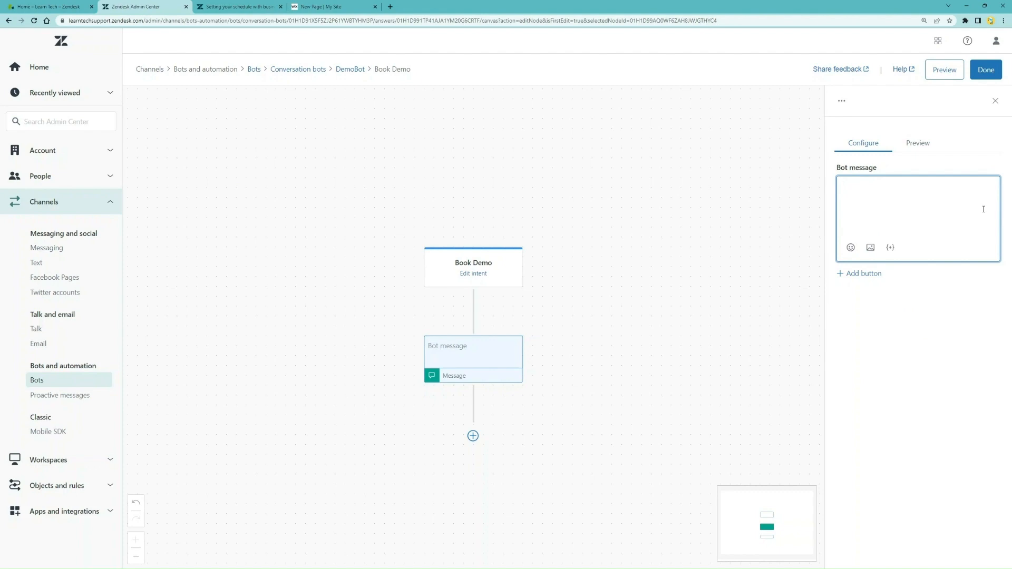
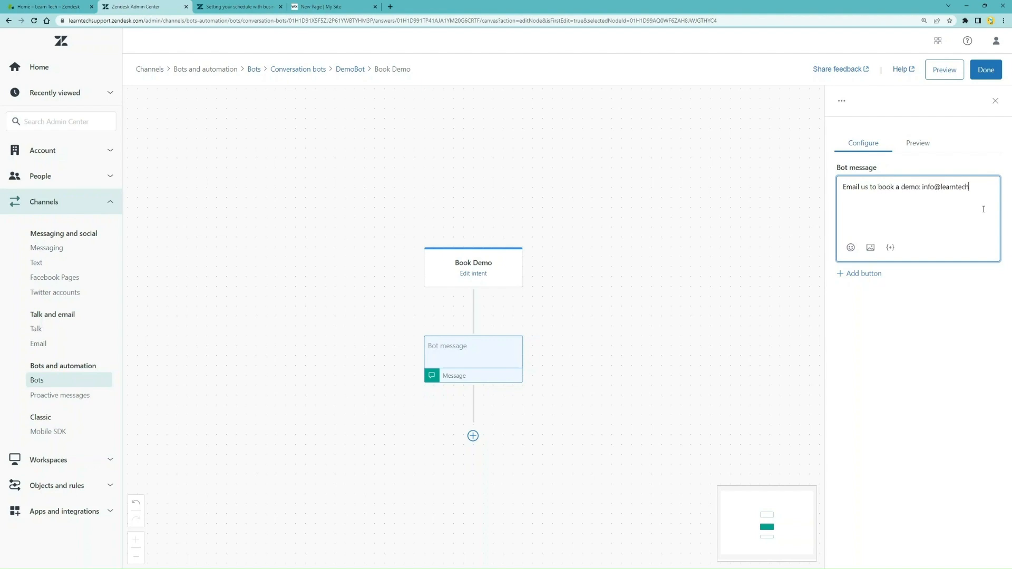
Add a 'Book Meeting' button with the pasted scheduling link and preview the message
click(874, 276)
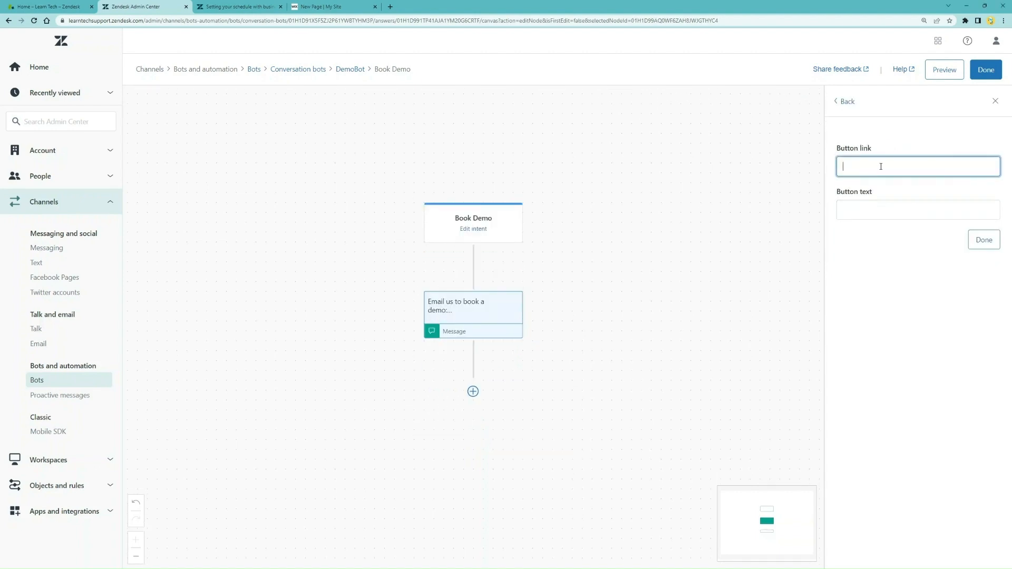
click(885, 212)
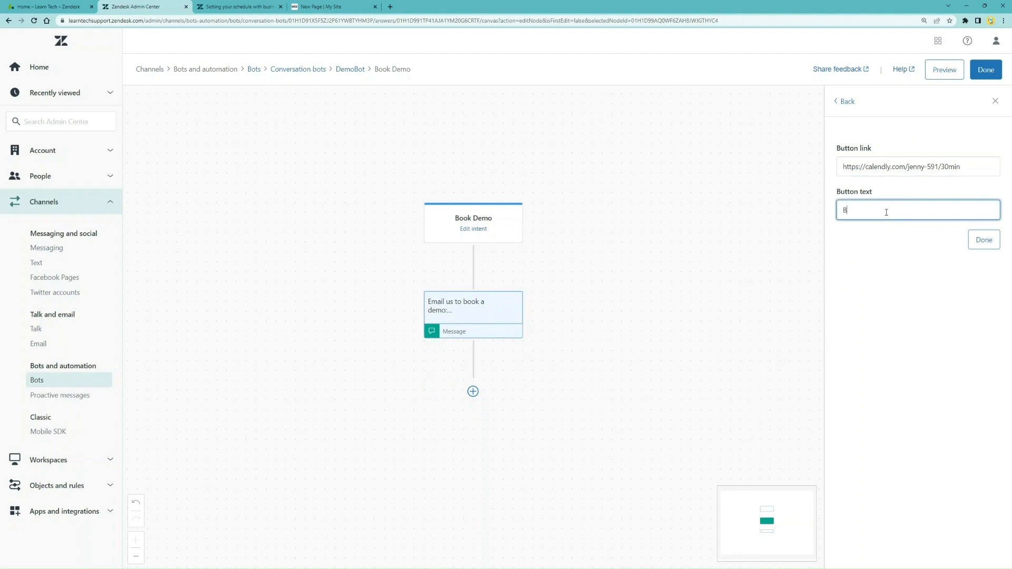
text(Book Meeting)
click(980, 246)
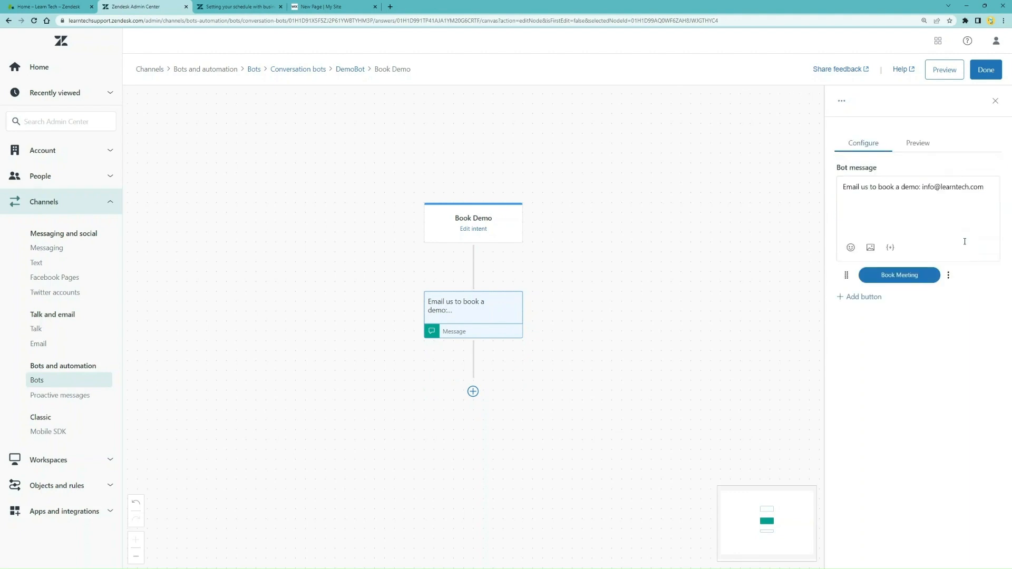
click(917, 142)
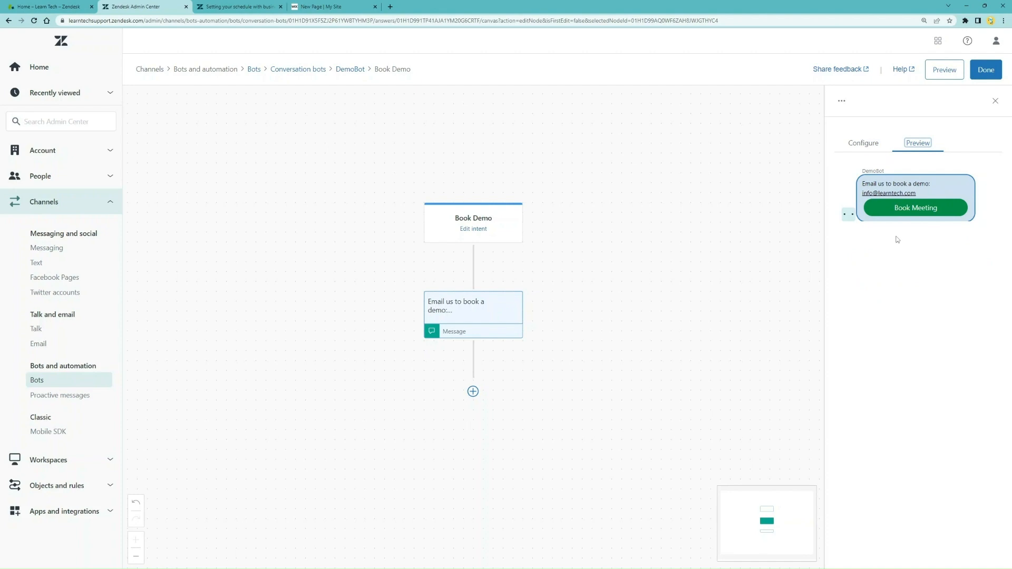
click(995, 101)
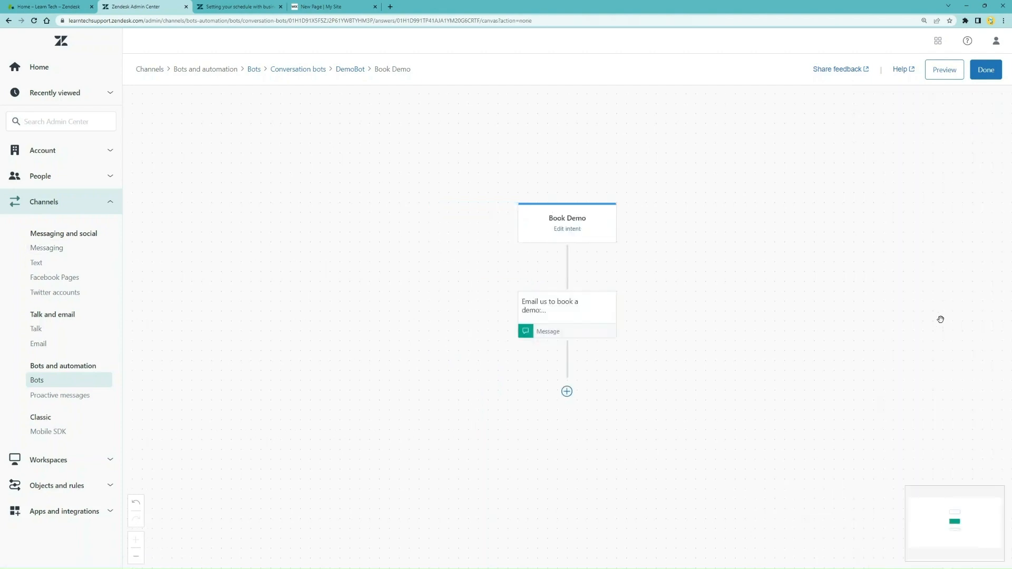
Follow the message with a 'Was this helpful?' step branching into Yes, problem solved and No, I still need help
click(567, 391)
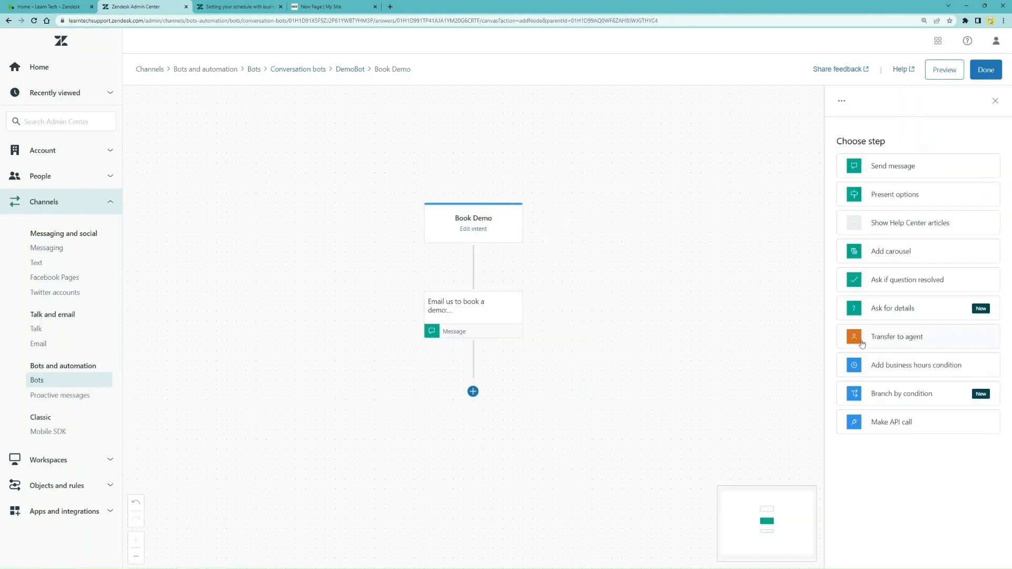
click(896, 282)
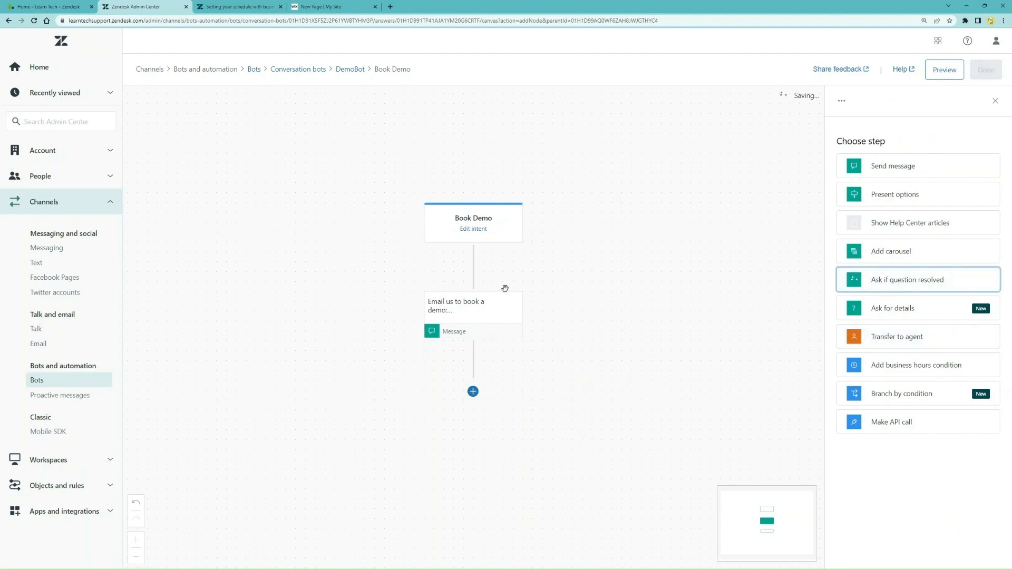
scroll(405, 311, down, 1)
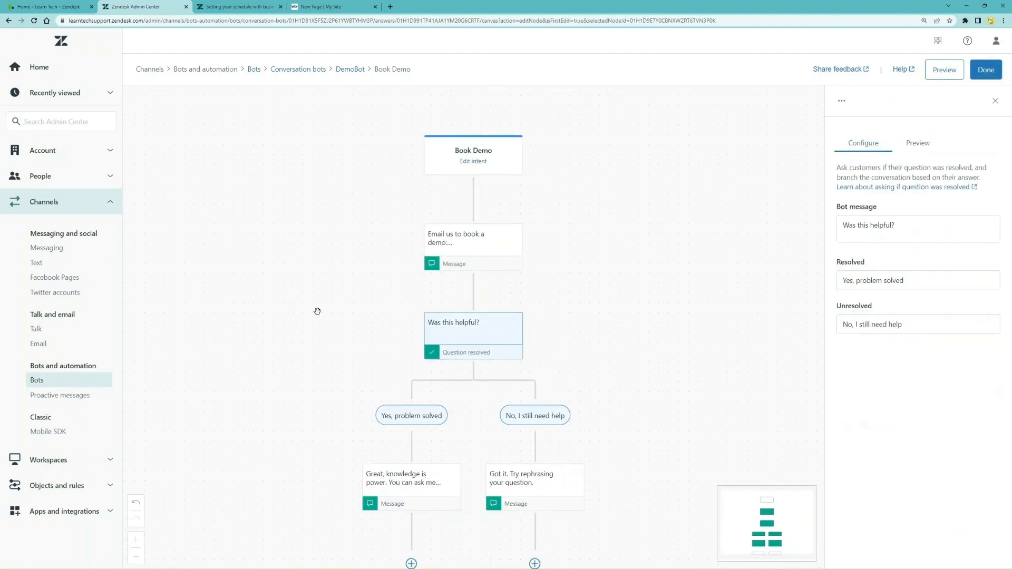
scroll(290, 400, down, 1)
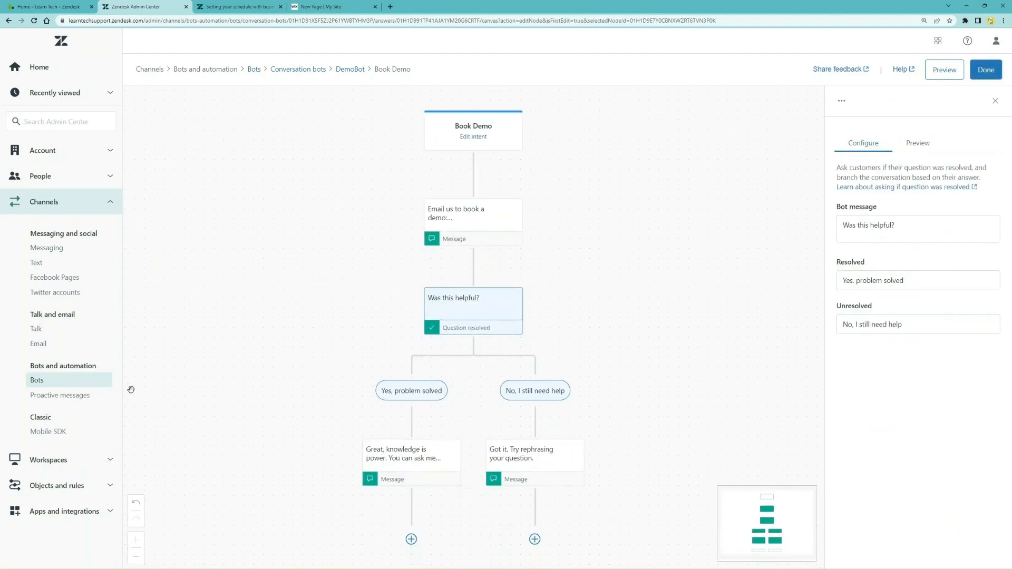
click(85, 380)
Replace the 'Got it. Try rephrasing' step on the No branch with a Transfer to agent step
click(586, 444)
click(613, 488)
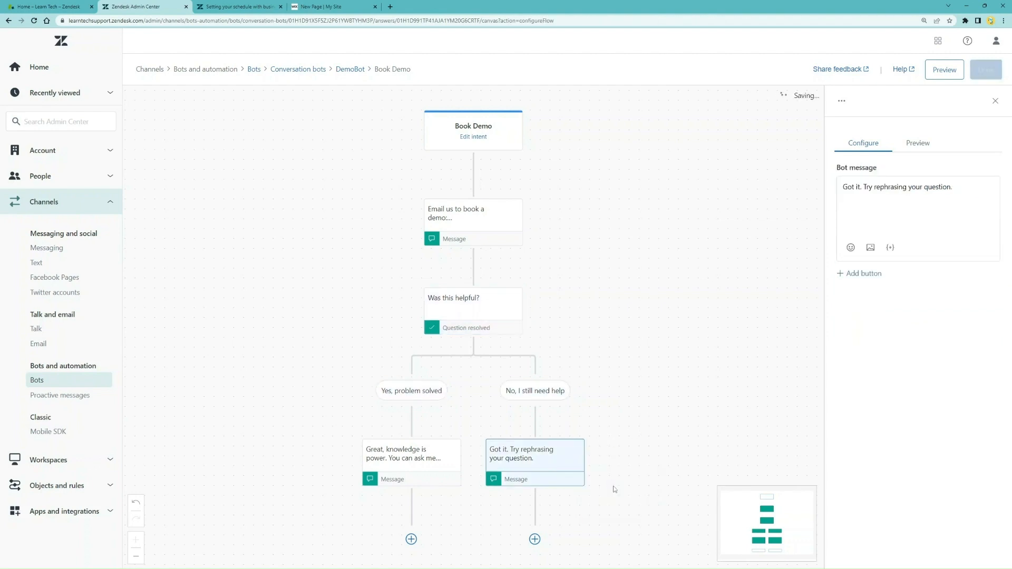
click(629, 474)
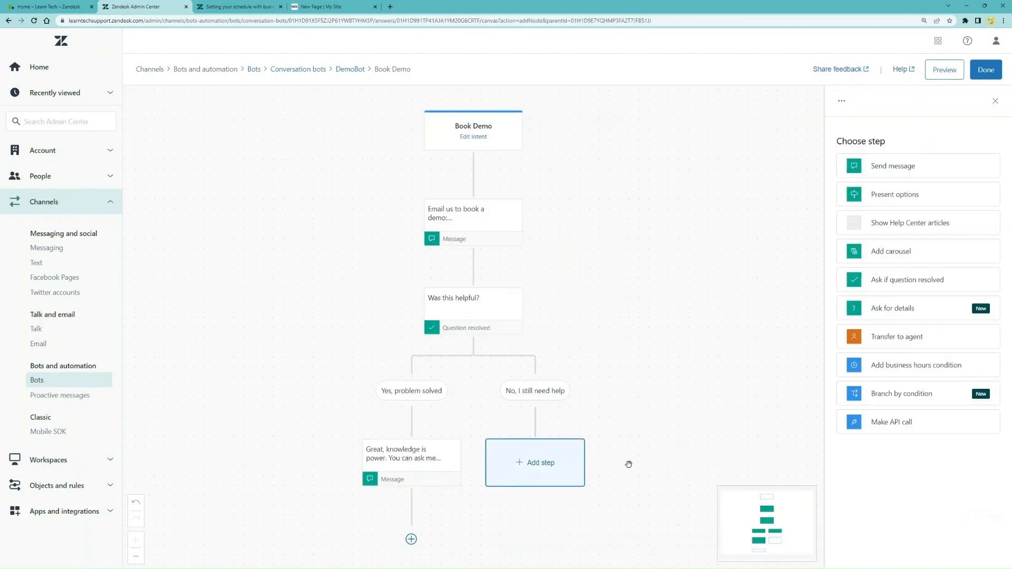
click(935, 339)
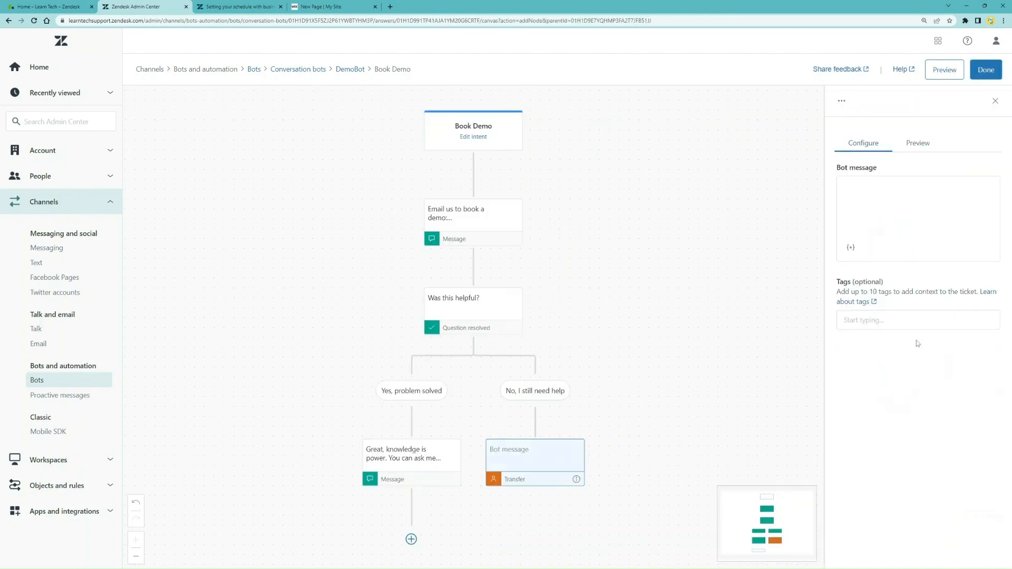
Set the handoff message to 'While we check our humans' availability, what question do you have?' and save
click(880, 201)
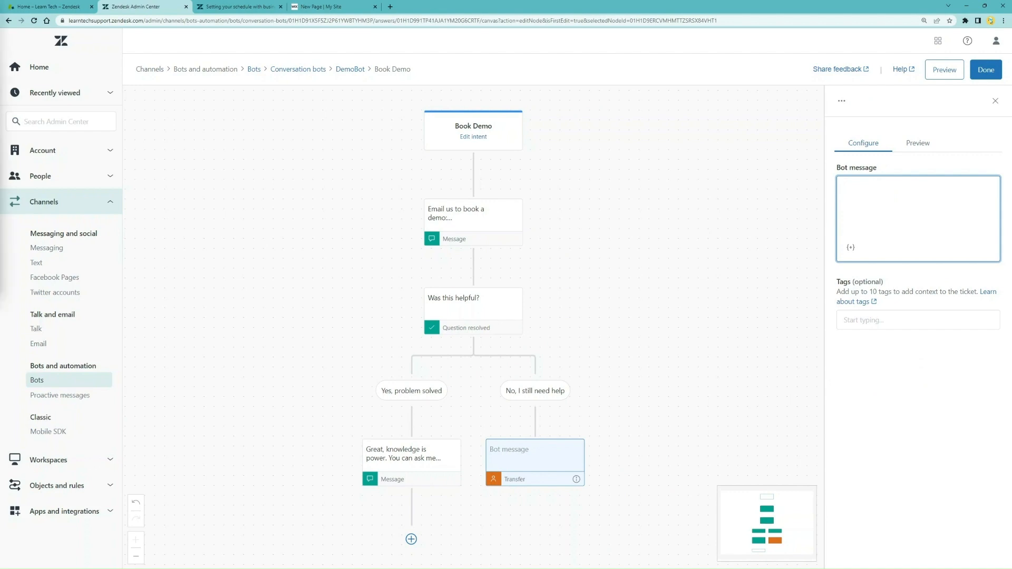
click(881, 214)
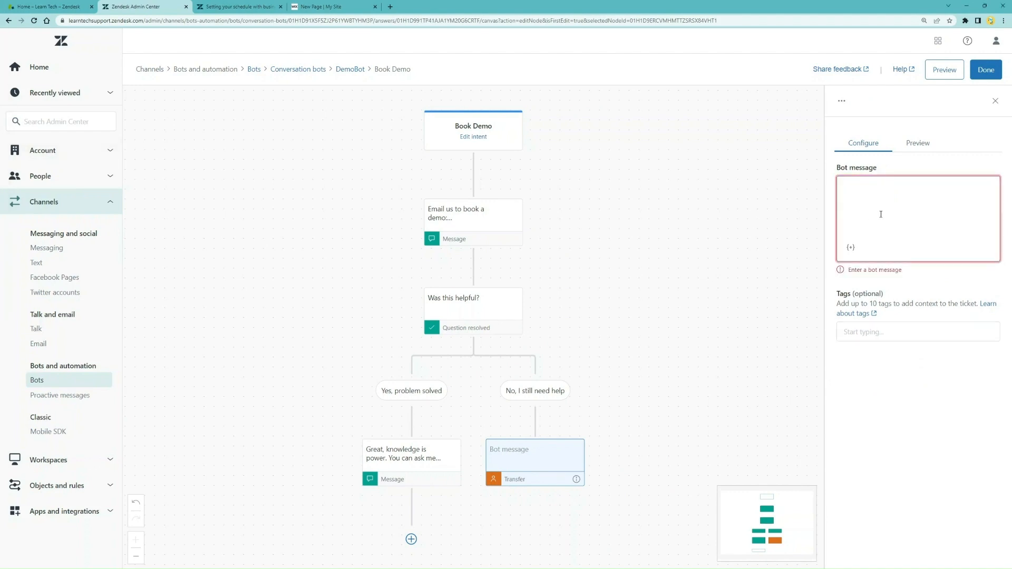
text(While we check our hu)
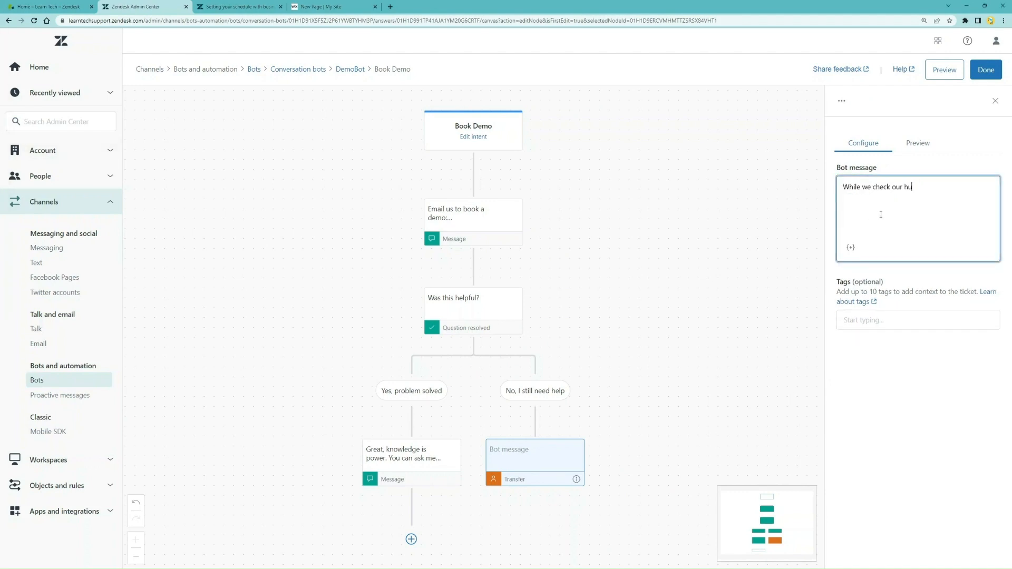
text(mans' availability, what question do you have?)
click(915, 389)
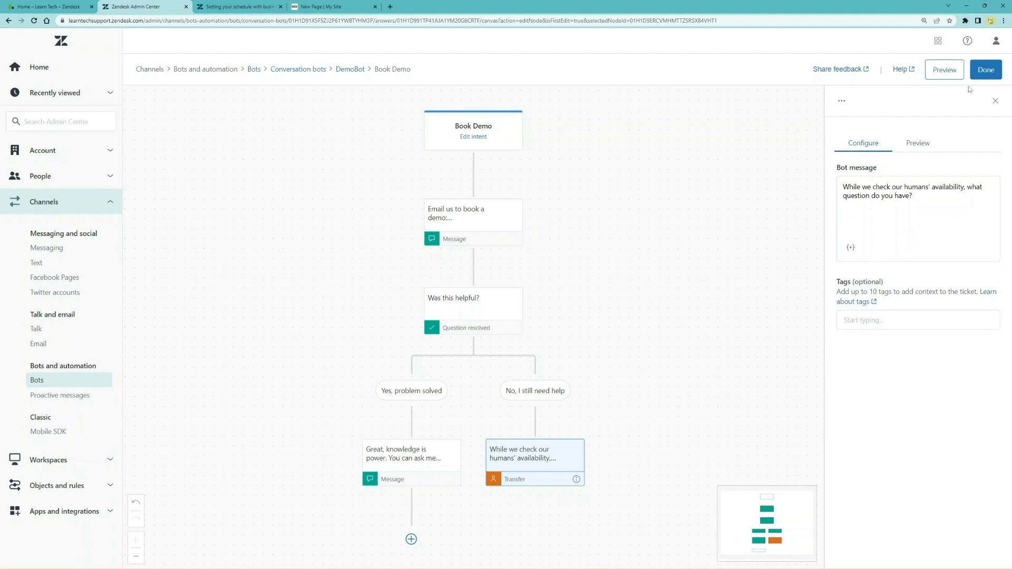
click(986, 74)
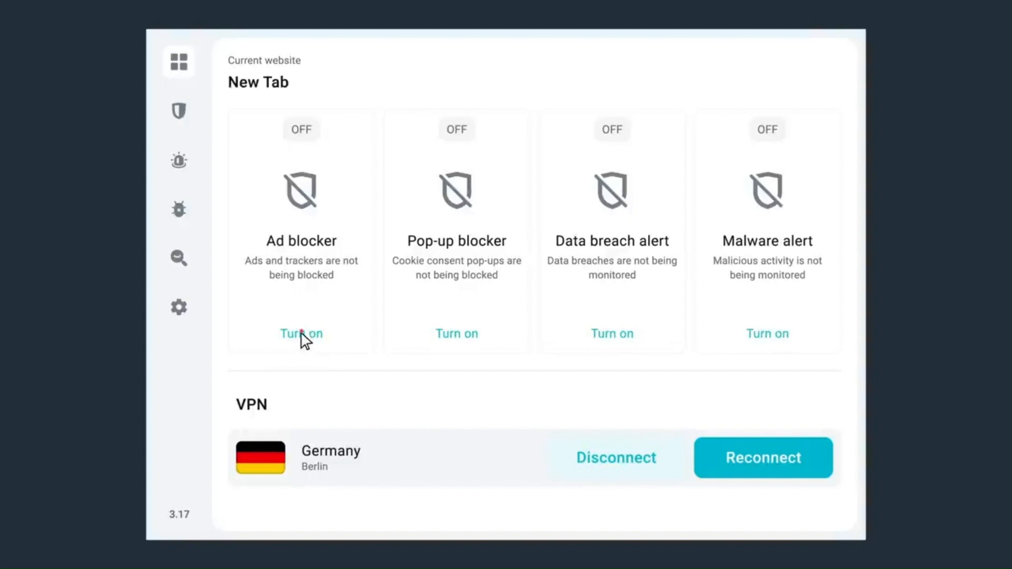
Return to DemoBot's answers list and confirm Book Demo shows as Ready to publish
click(301, 334)
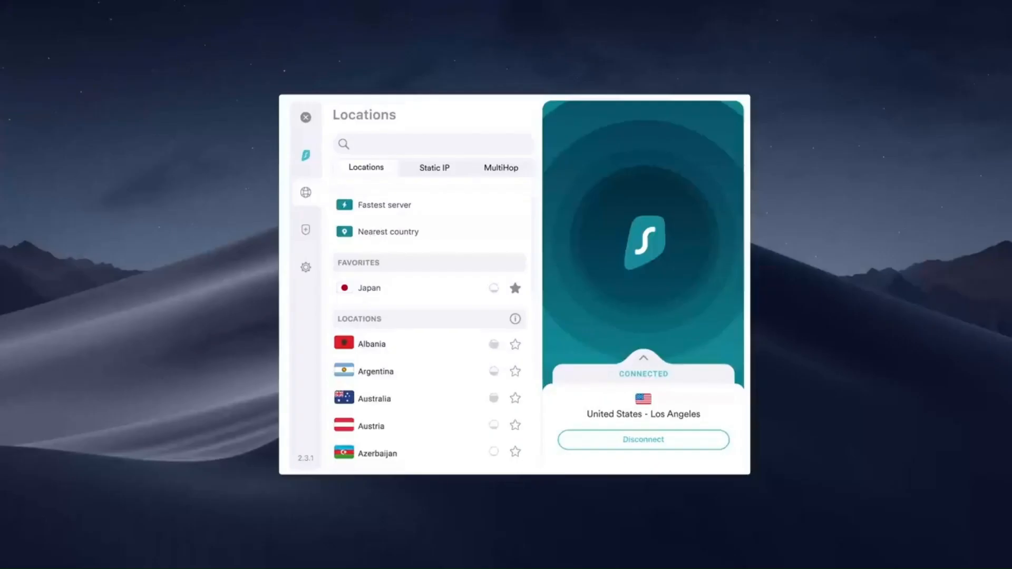
scroll(429, 332, down, 5)
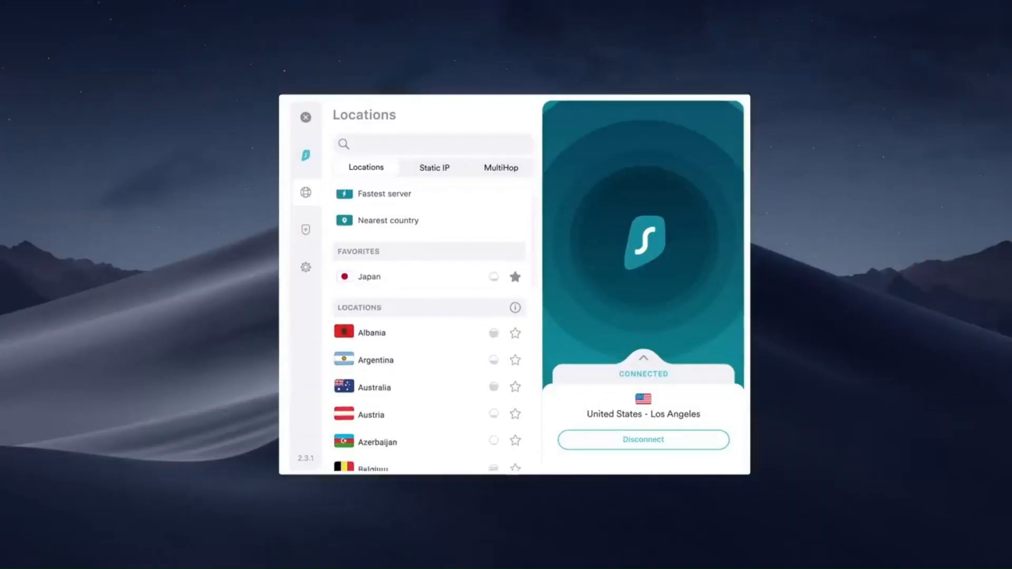
scroll(430, 332, down, 7)
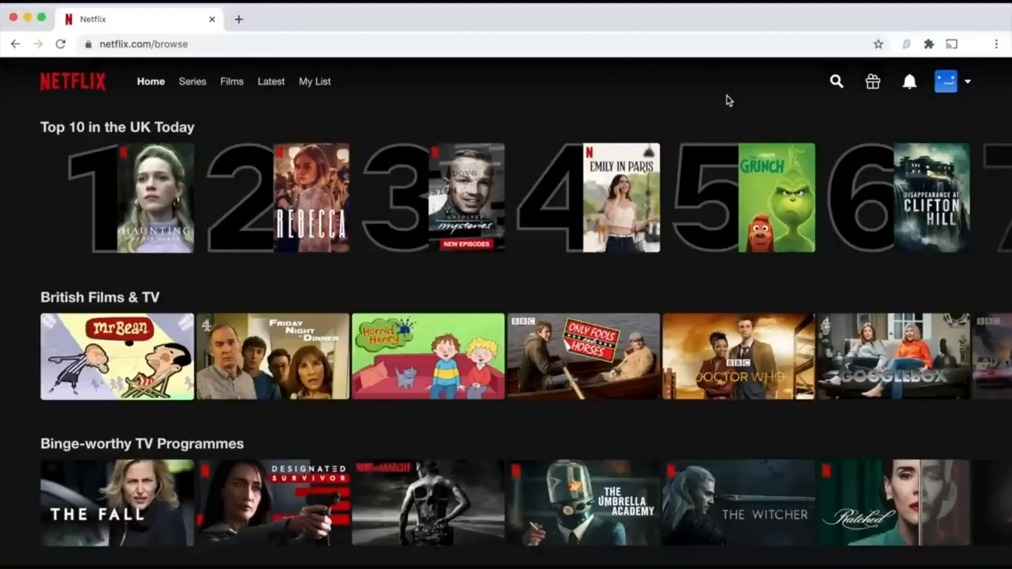
click(906, 44)
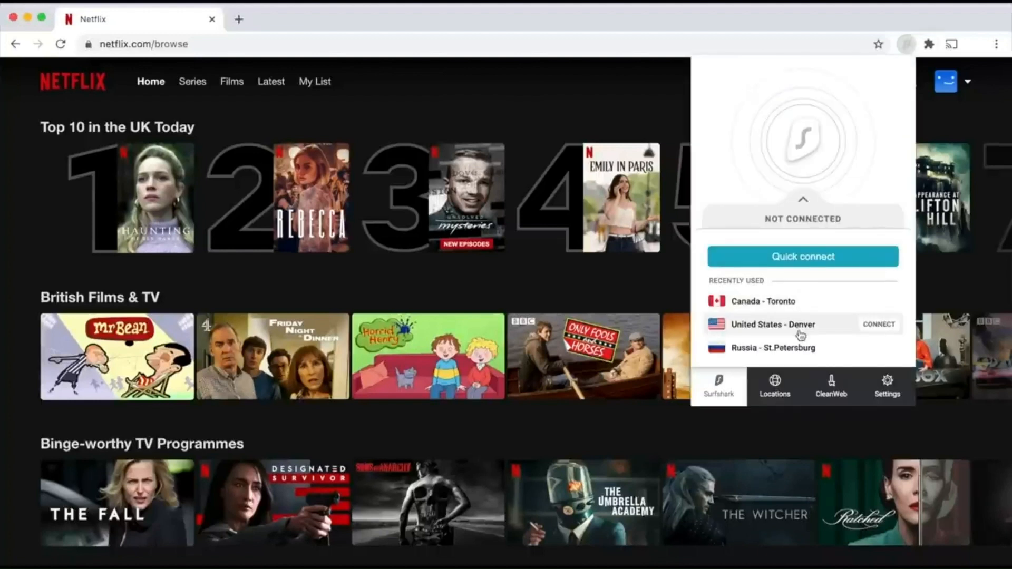
click(879, 325)
click(61, 43)
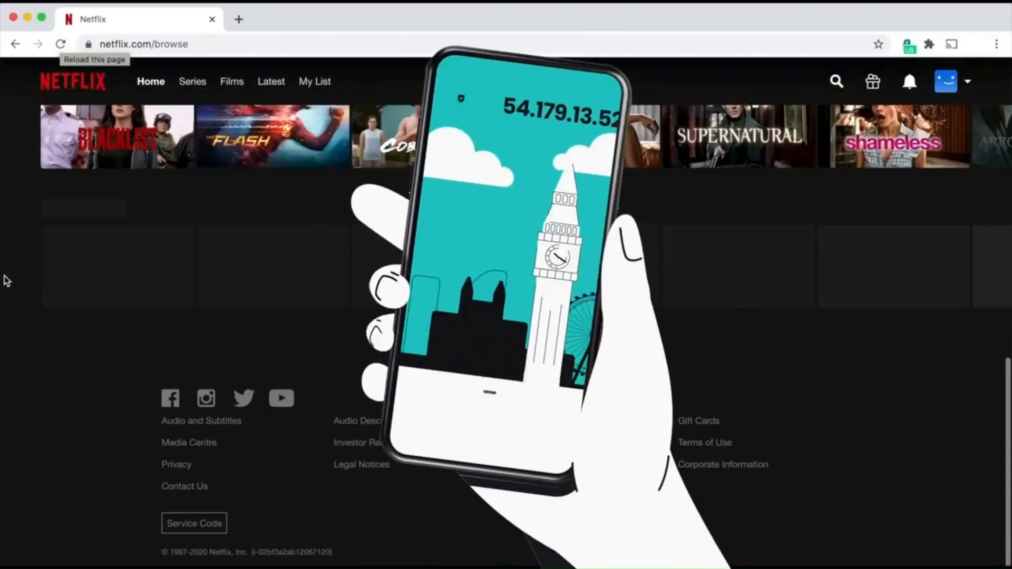
scroll(15, 289, down, 1)
scroll(14, 289, down, 12)
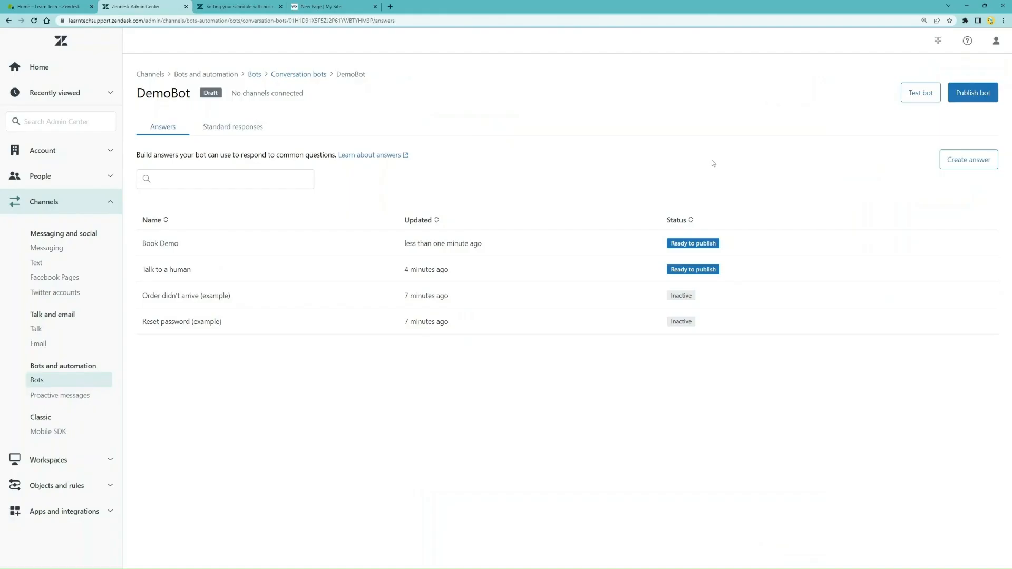
Create a new DemoBot answer named 'FAQ'
click(963, 164)
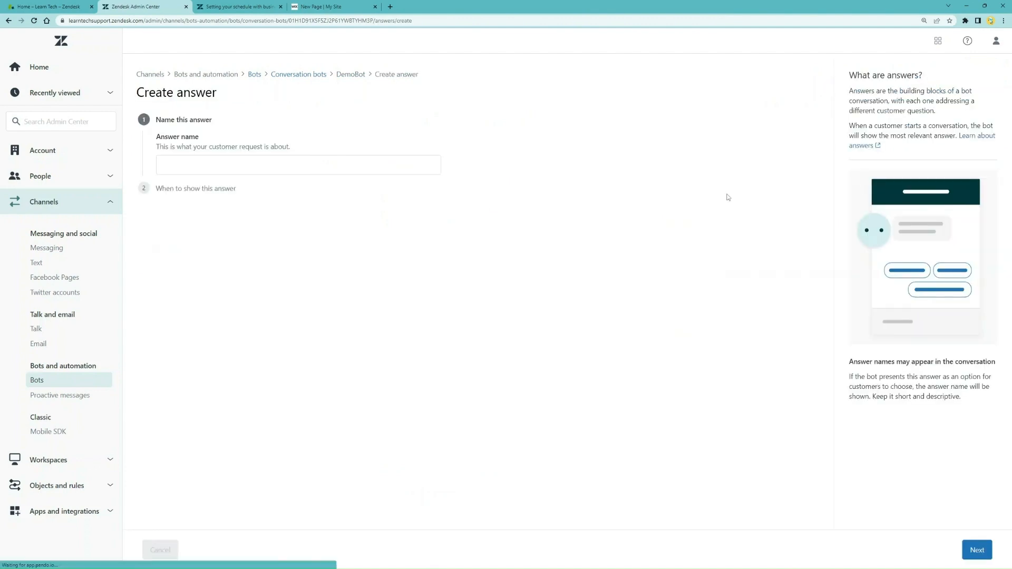
click(359, 158)
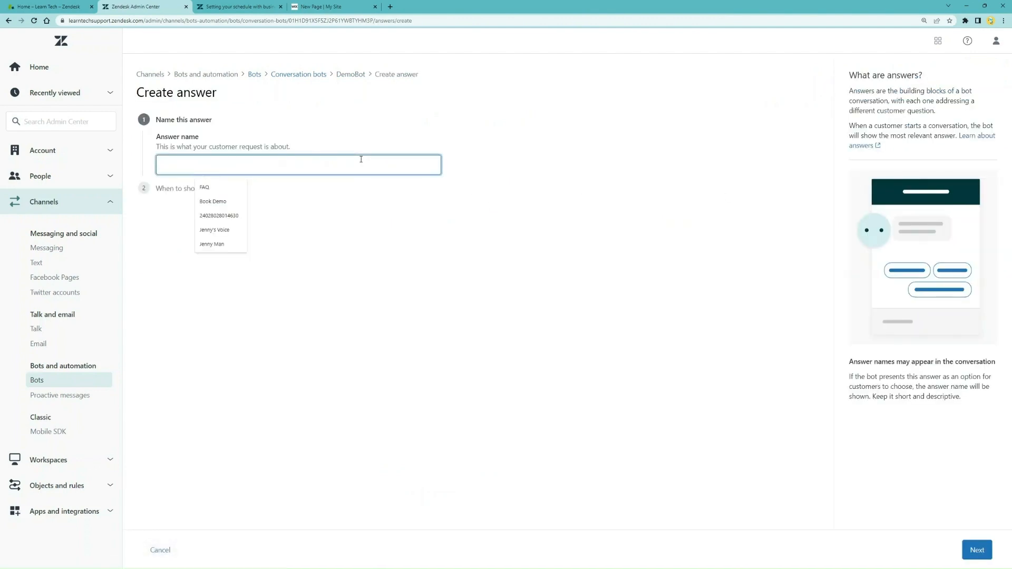
text(FAQ)
click(502, 249)
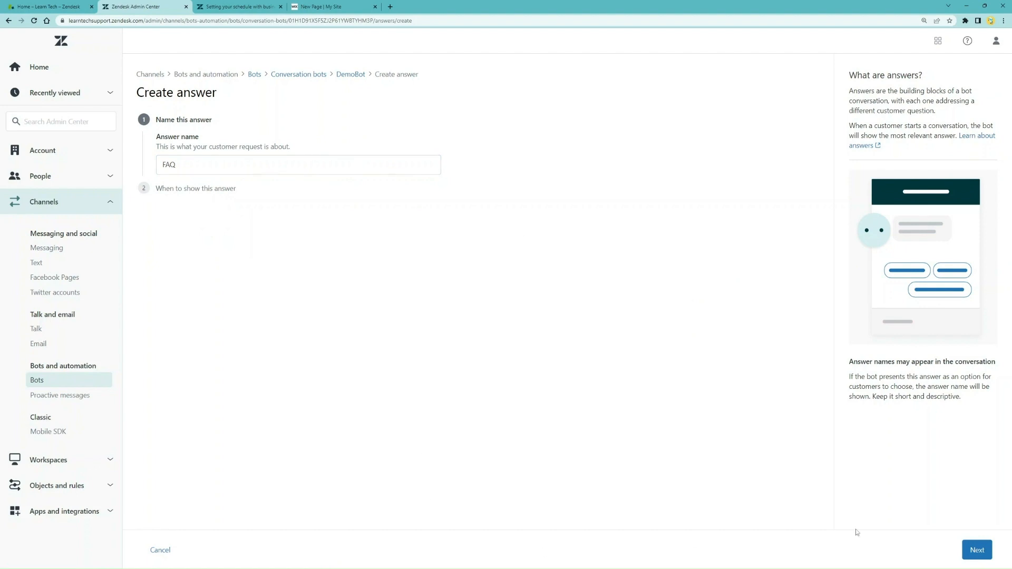
click(975, 550)
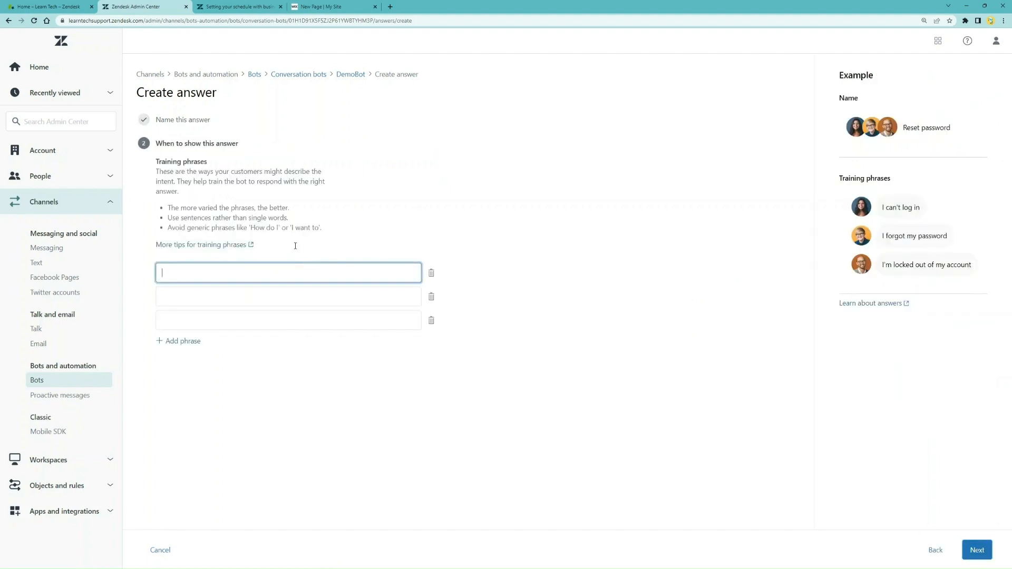
Add training phrases 'I have a question', 'do you have an FAQ page?' and 'I've got some questions'
text(I have a question)
key(Tab)
key(Tab)
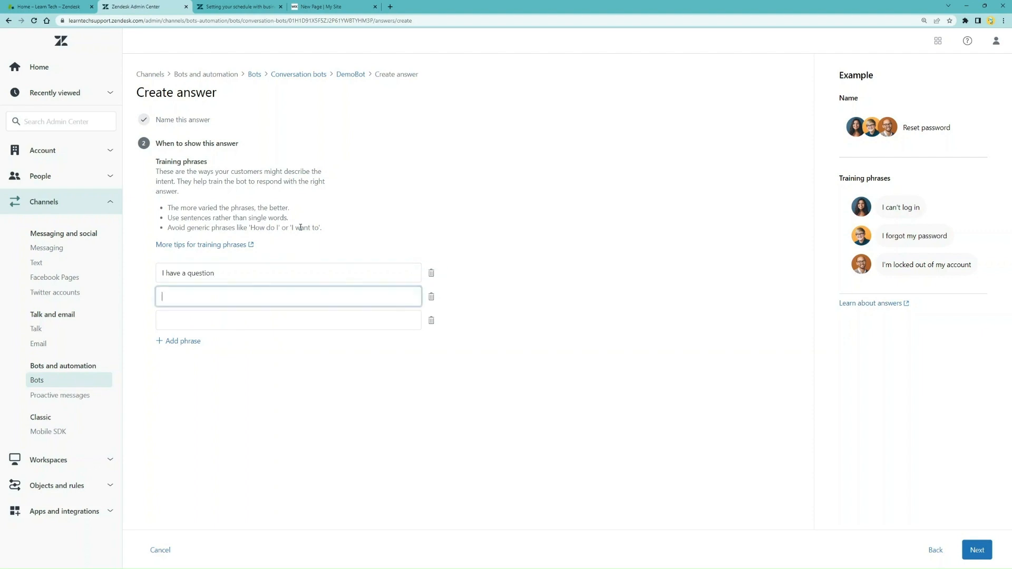
text(do you have an FAQ )
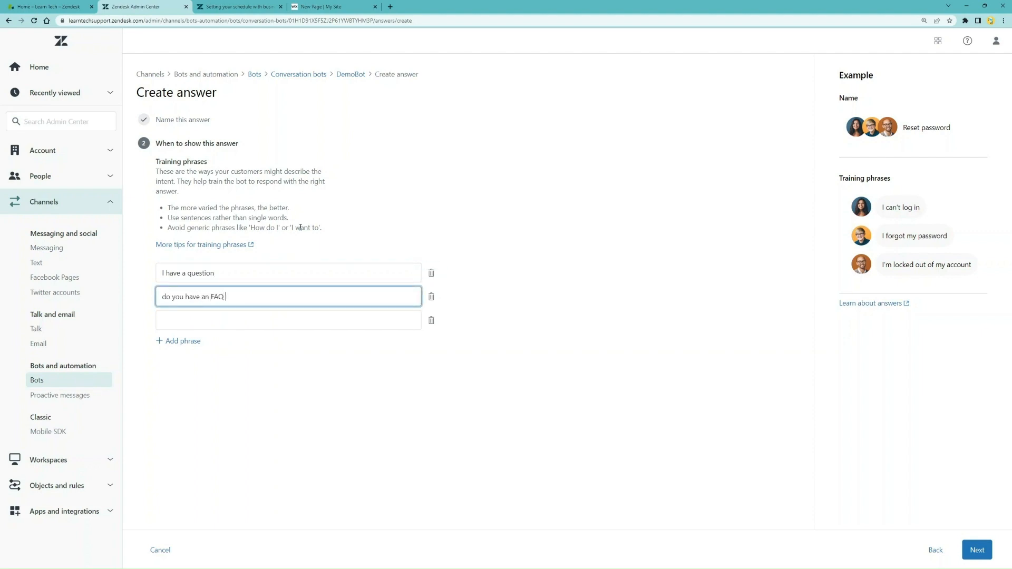
text(page?)
key(Tab)
key(Tab)
text(I've )
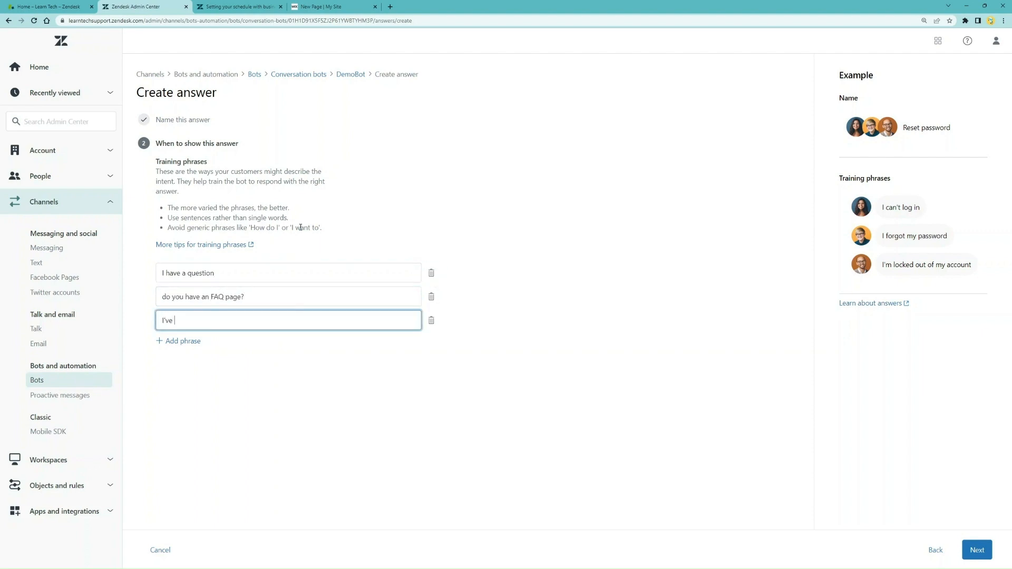
text(got some questions)
Add a first message step reading 'Have you checked our FAQ page?'
click(977, 551)
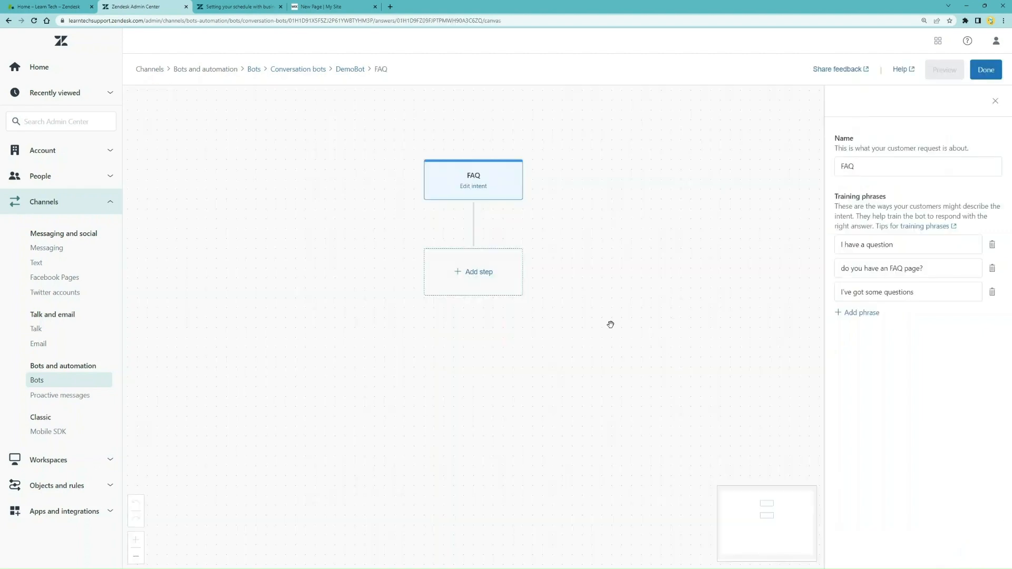
click(500, 287)
click(879, 168)
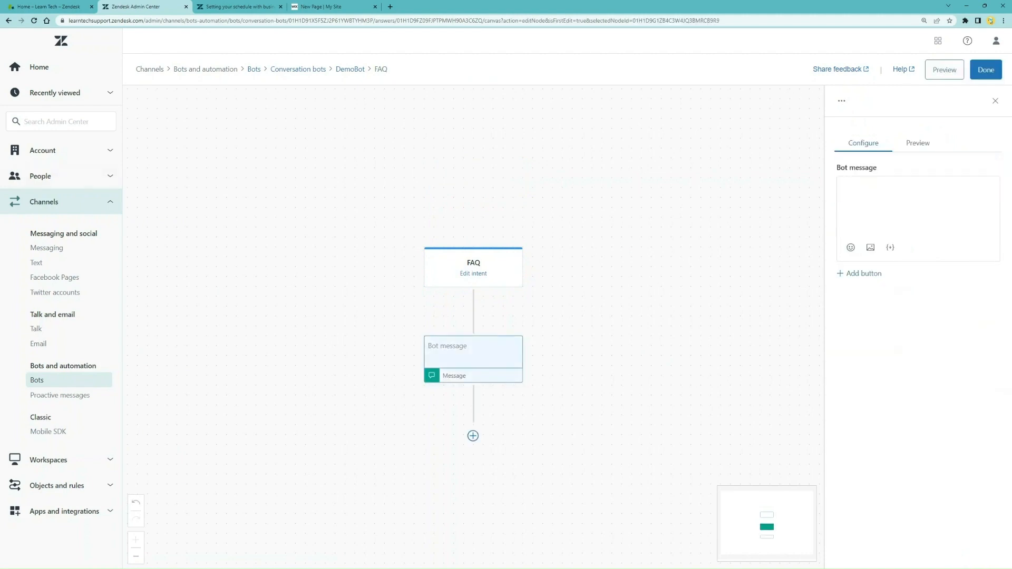
click(915, 218)
text(Have you chek)
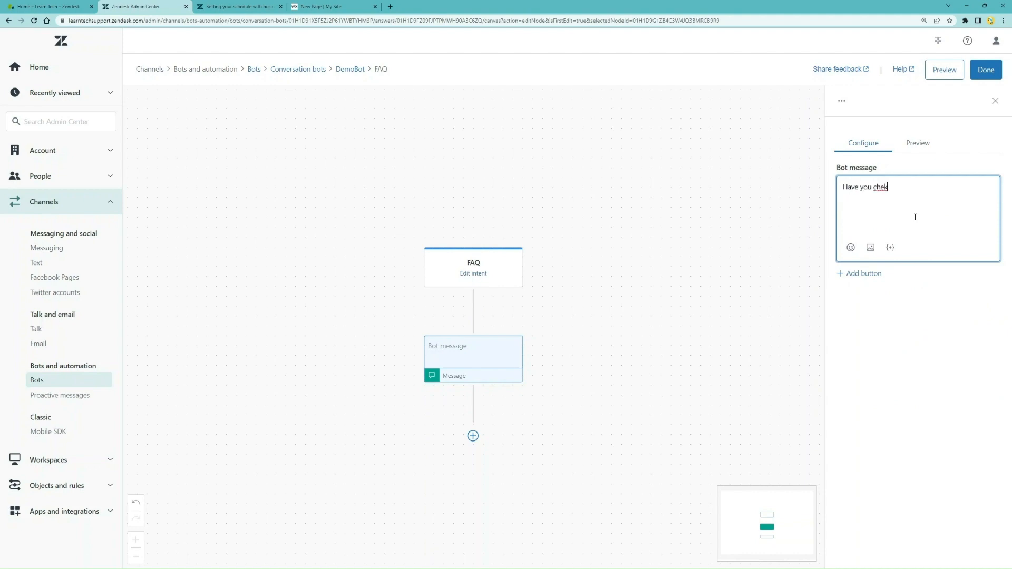
key(BackSpace)
text(cked our FAQ page?)
Add an 'FAQ Page' button linking to the site's FAQ page address and preview it
click(874, 274)
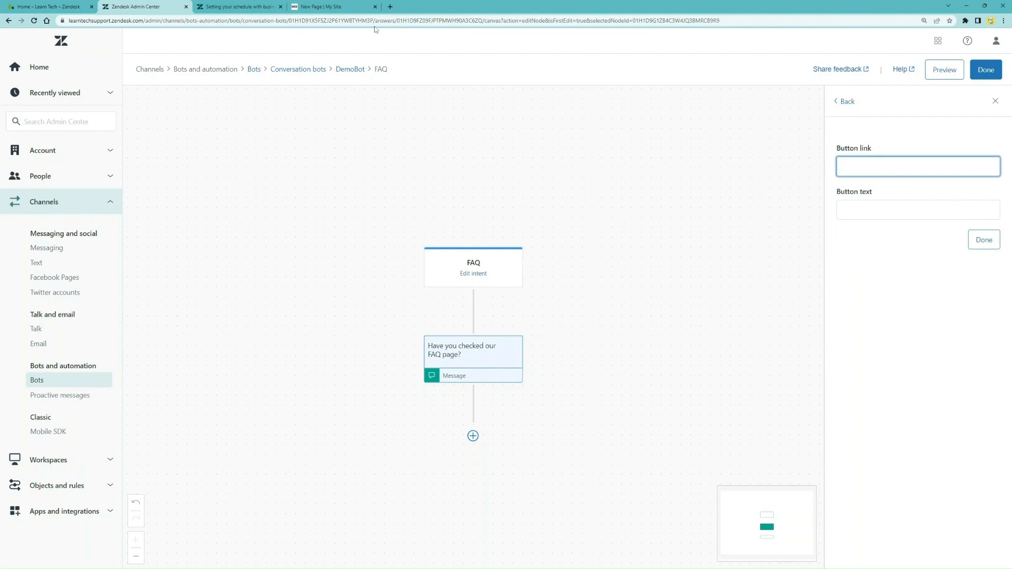
click(340, 8)
click(288, 21)
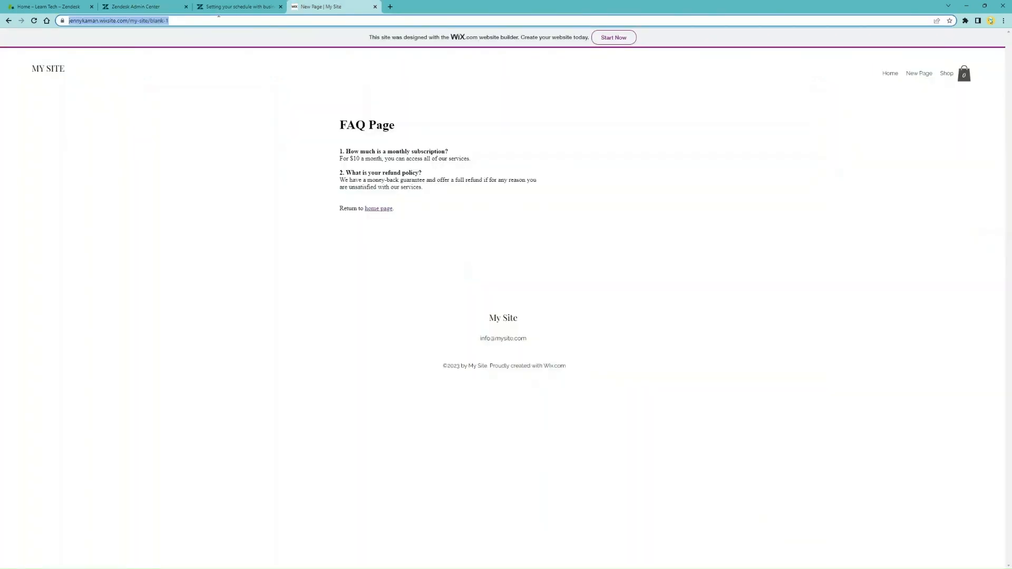
key(ctrl+x)
click(157, 6)
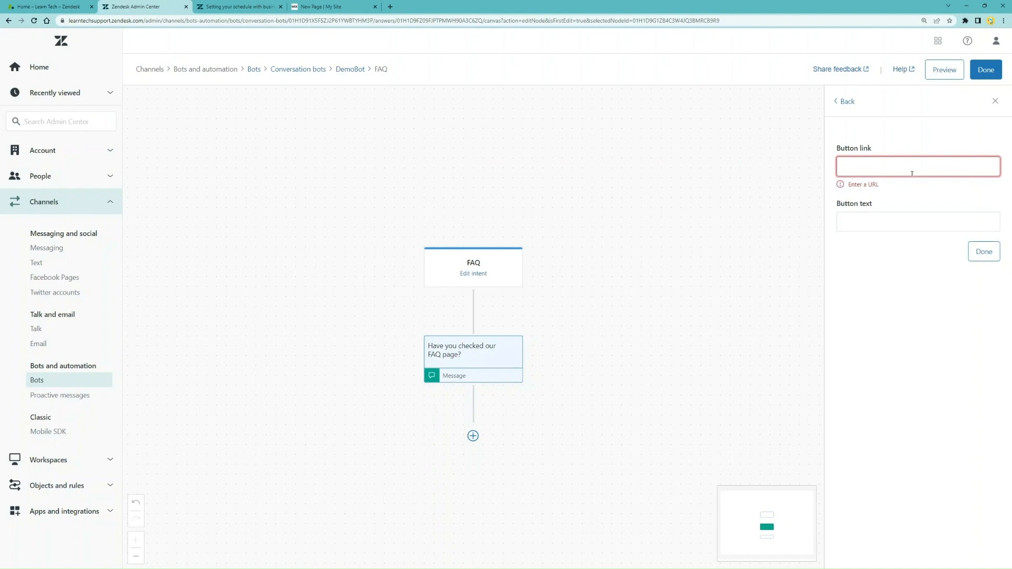
key(ctrl+v)
click(891, 210)
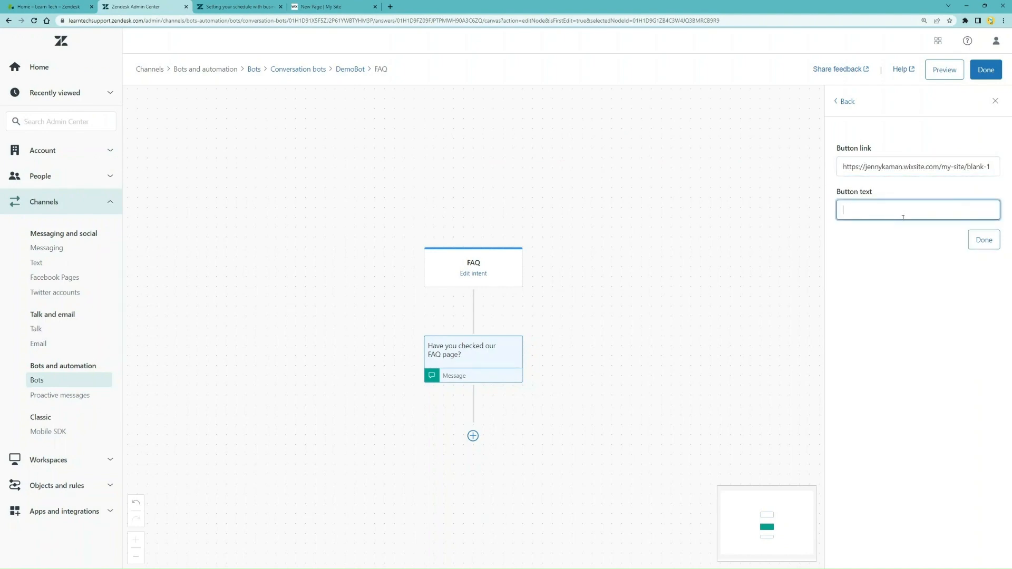
text(FAQ Page)
click(981, 241)
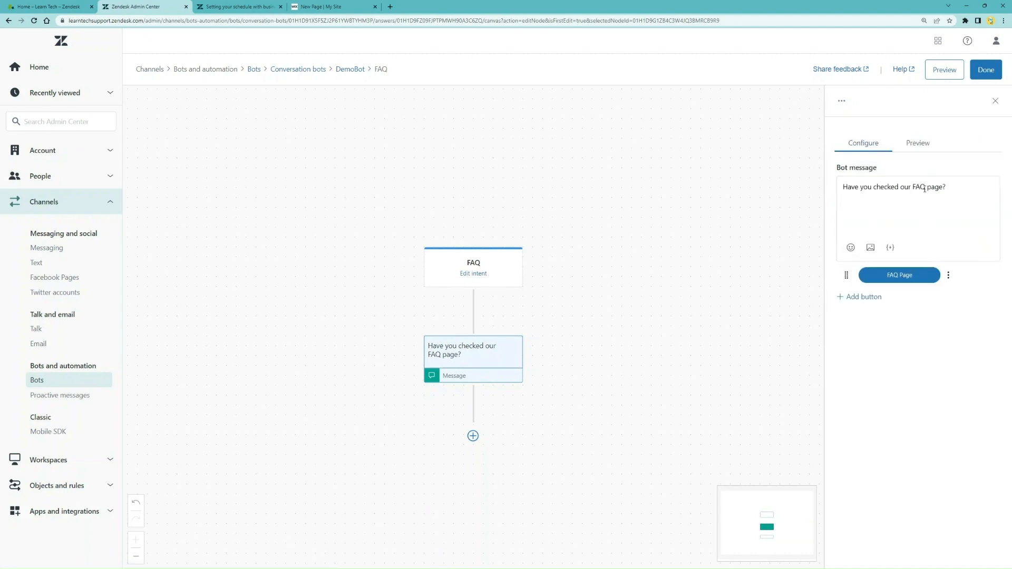
click(918, 143)
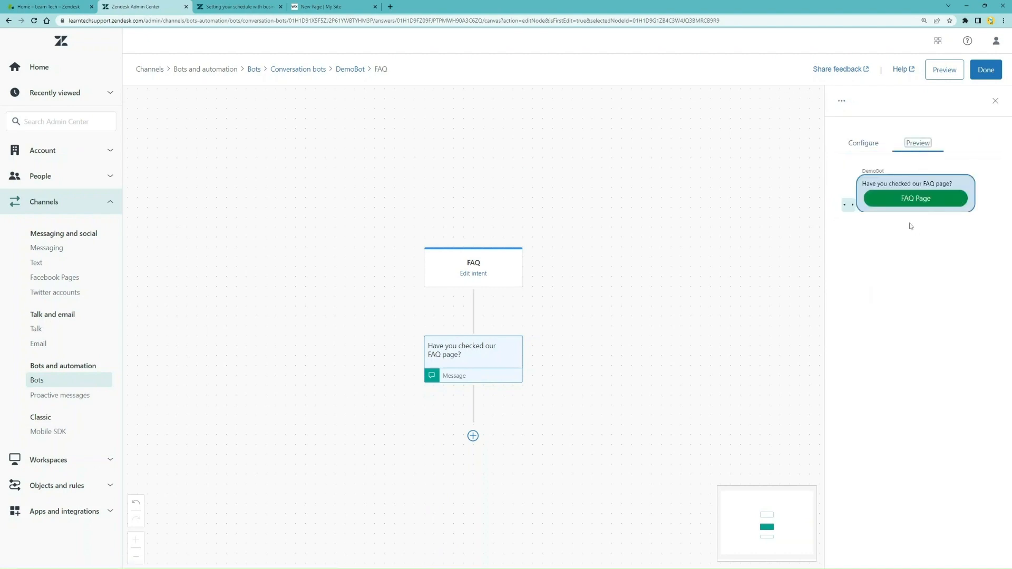
click(873, 147)
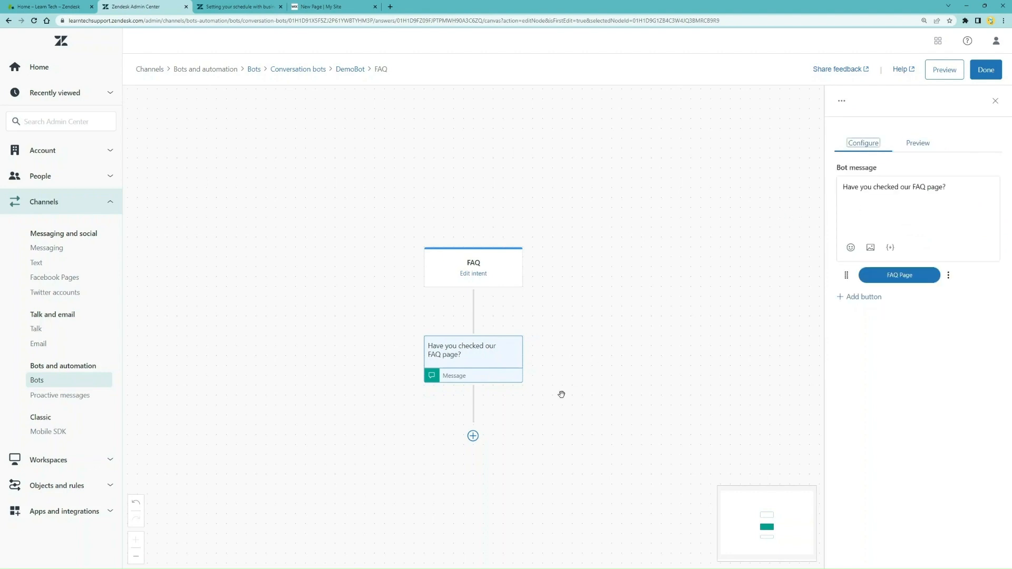
Add an 'Ask if question resolved' step after the FAQ message
click(473, 435)
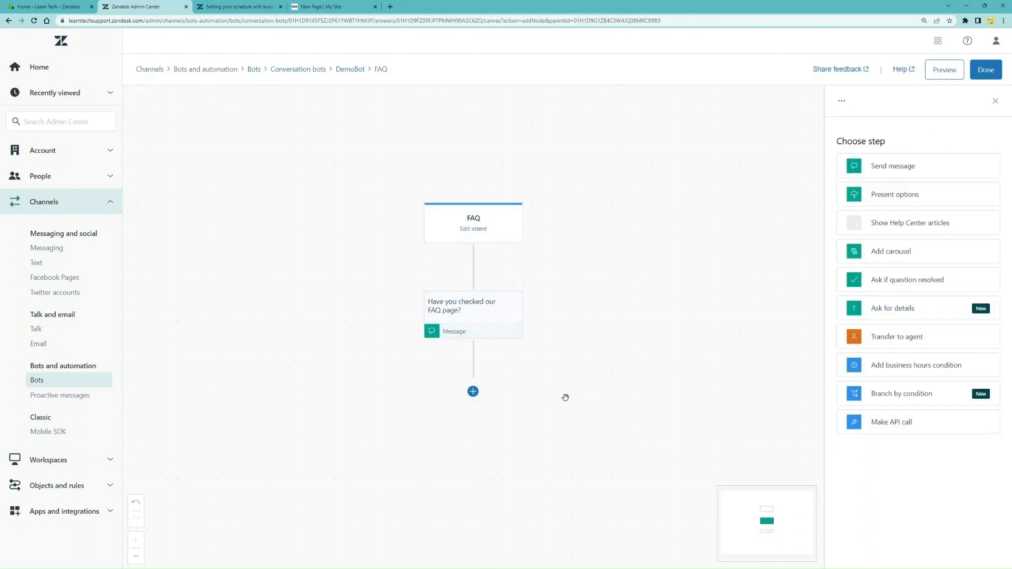
click(894, 280)
scroll(622, 338, down, 1)
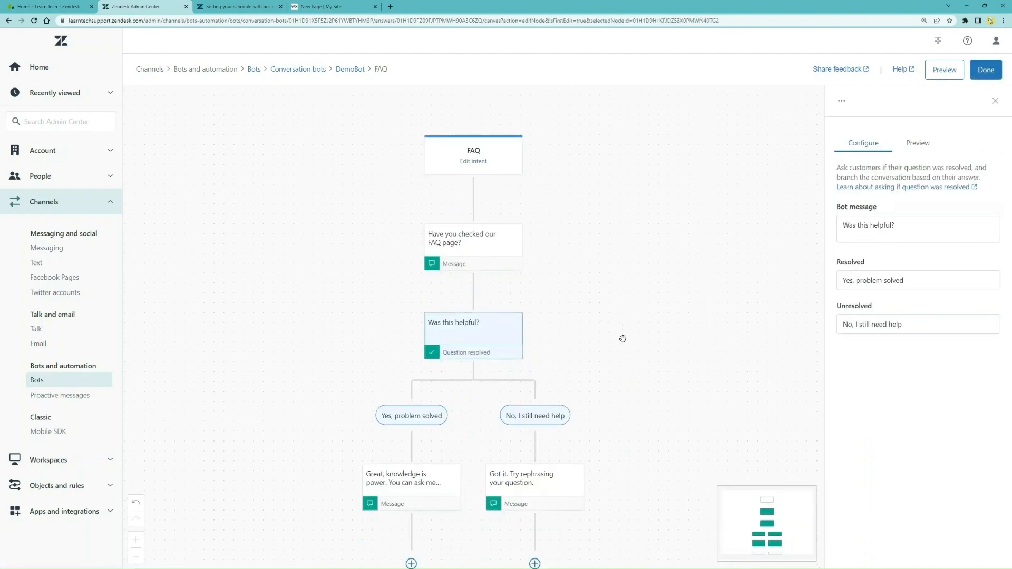
scroll(640, 463, down, 1)
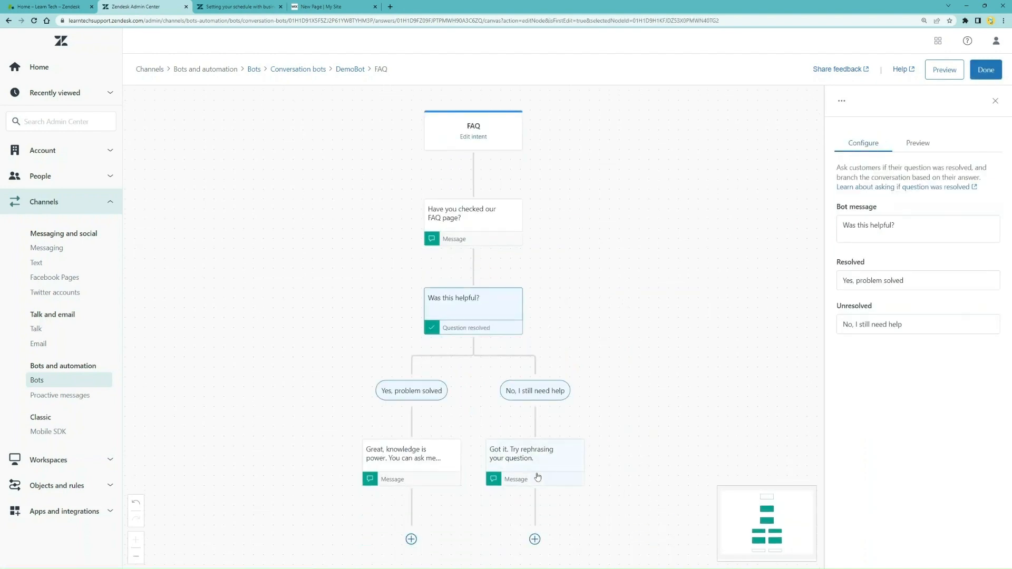
Replace the unresolved branch's rephrase message with Transfer to agent: 'While we check our humans' availability, what question do you have'
click(554, 464)
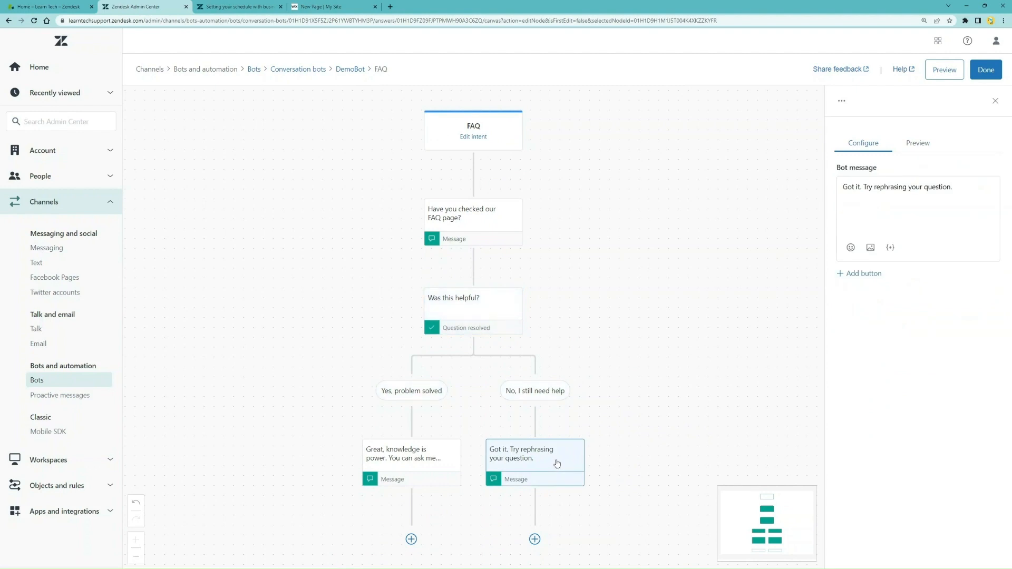
right_click(559, 464)
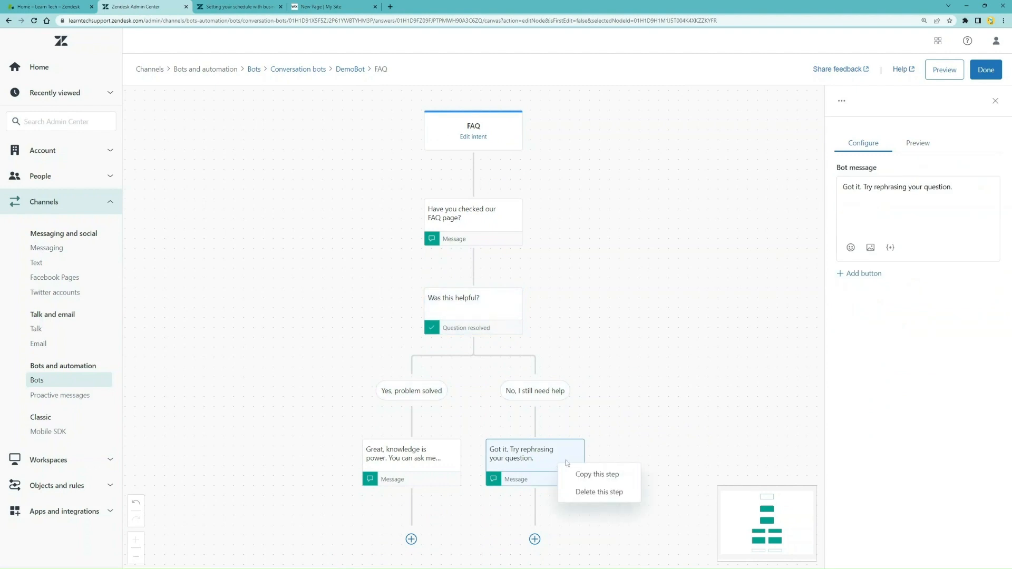
click(585, 492)
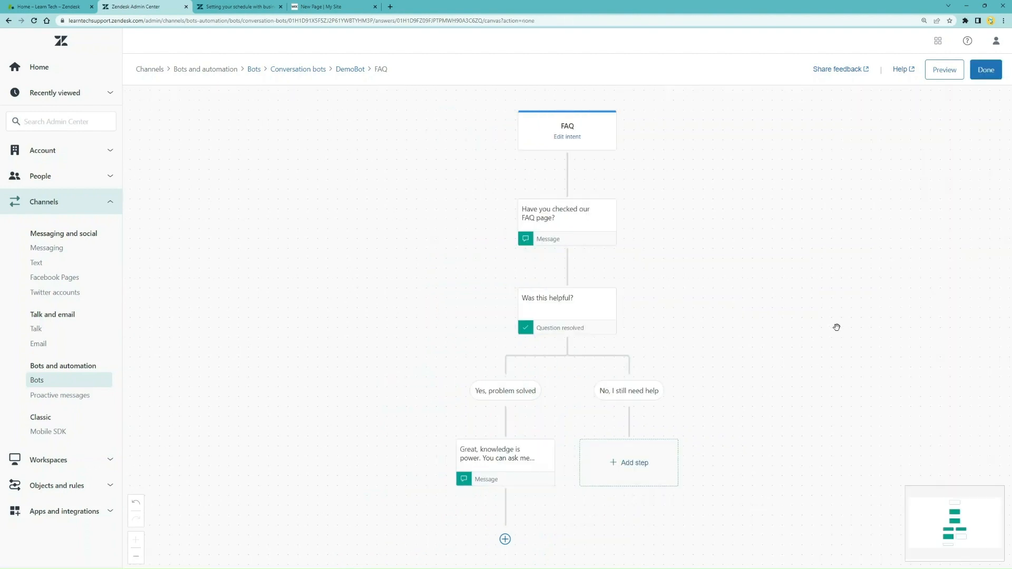
click(625, 462)
click(897, 336)
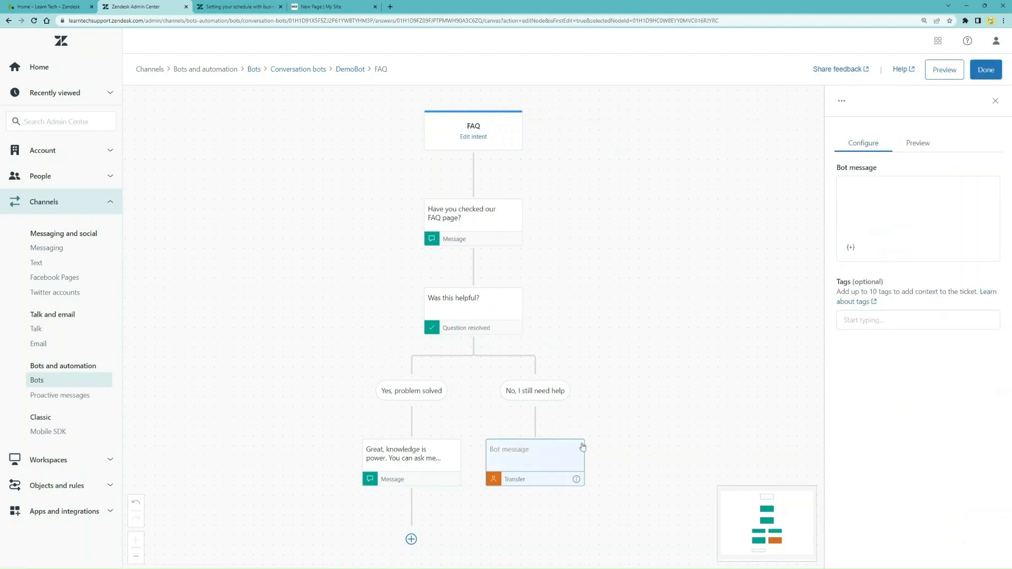
click(879, 208)
text(While )
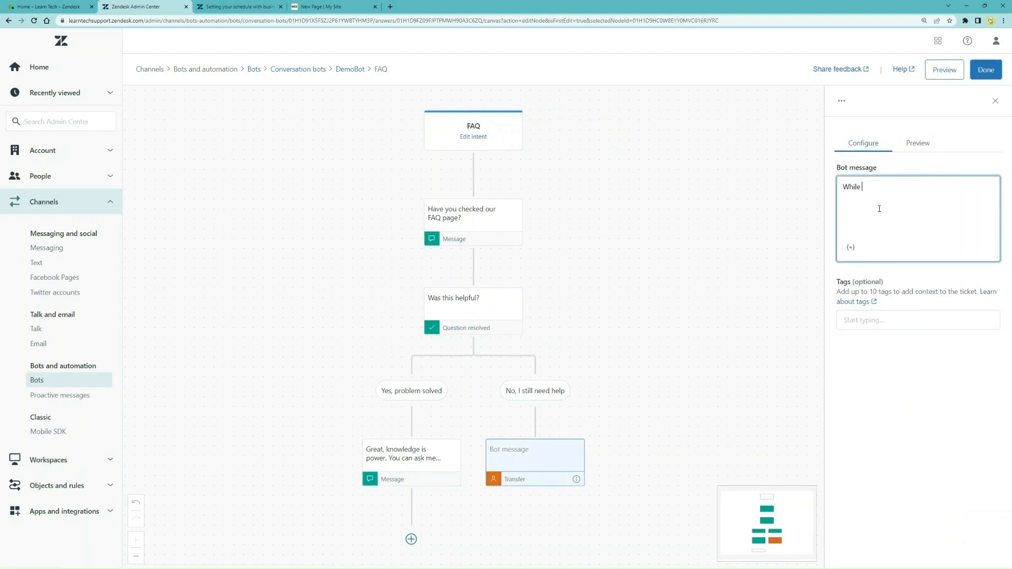
text(we check our humans' availability, what question do you have?)
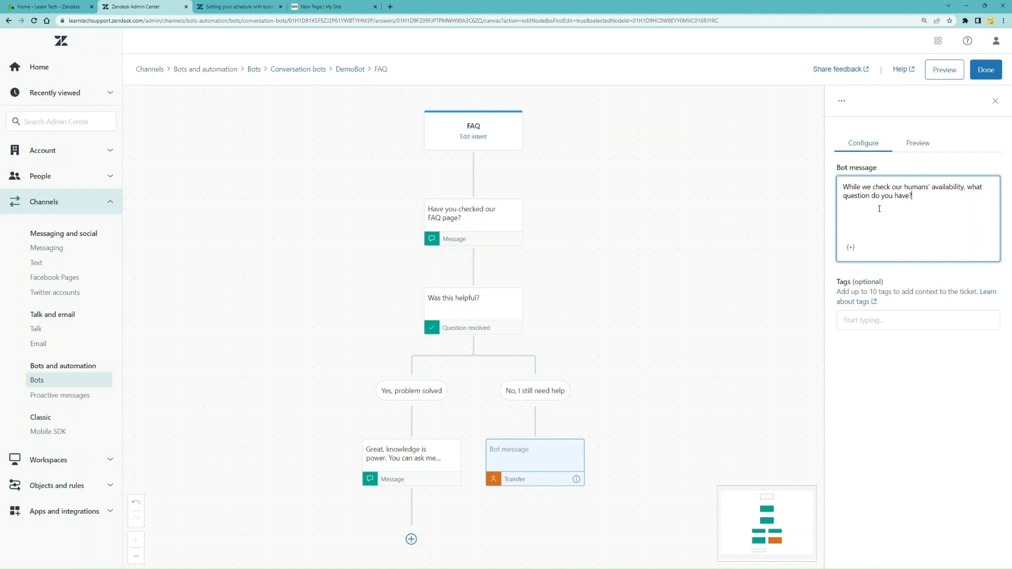
click(985, 69)
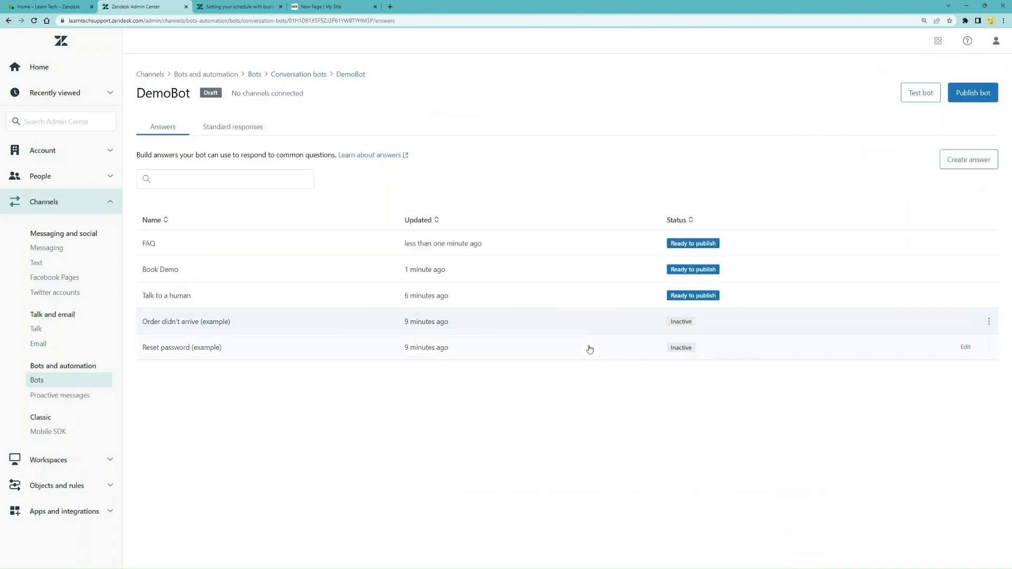
In the greeting settings, add Book Demo and FAQ as starting answers beside Talk to a human
click(246, 130)
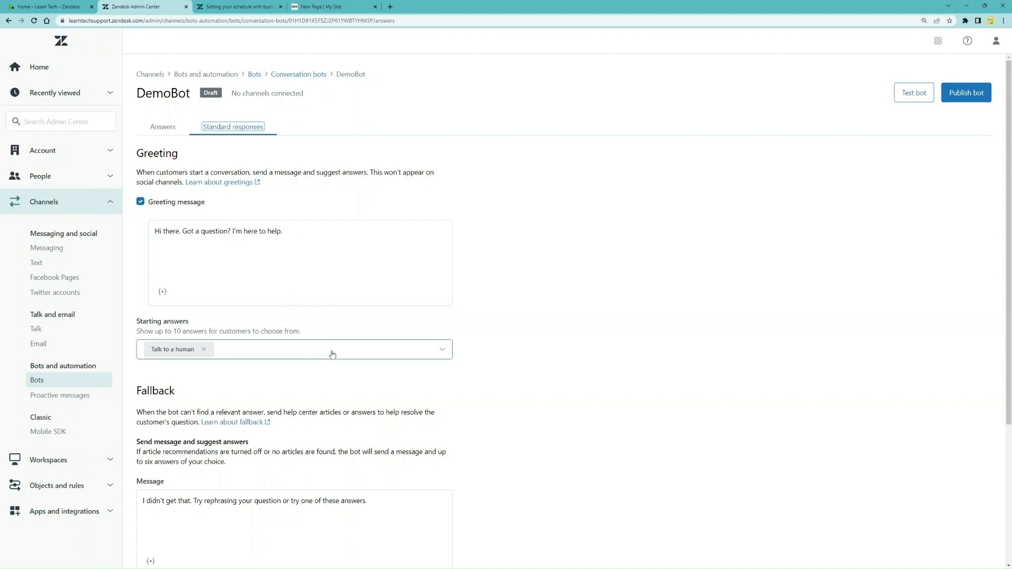
click(246, 350)
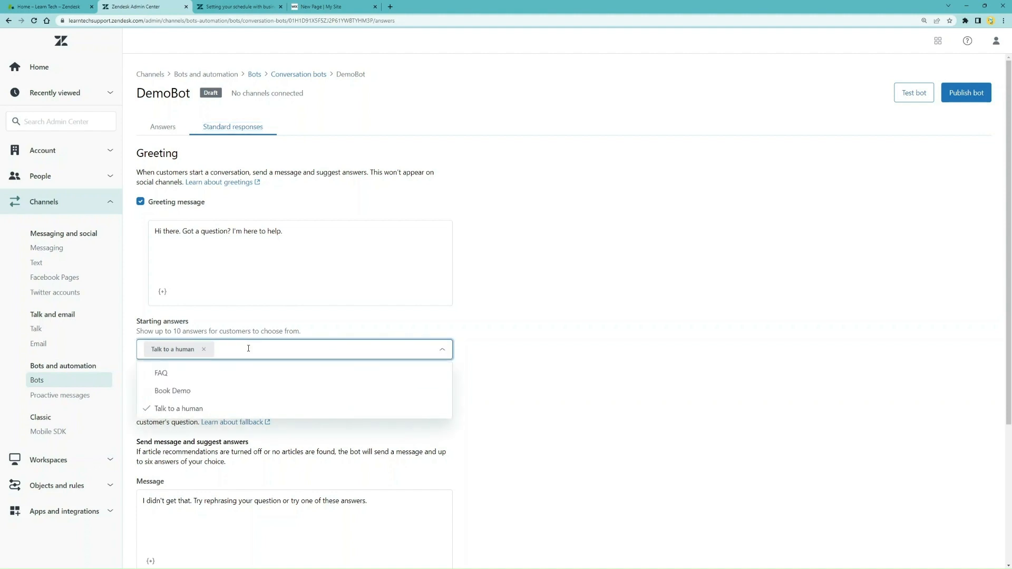
click(232, 391)
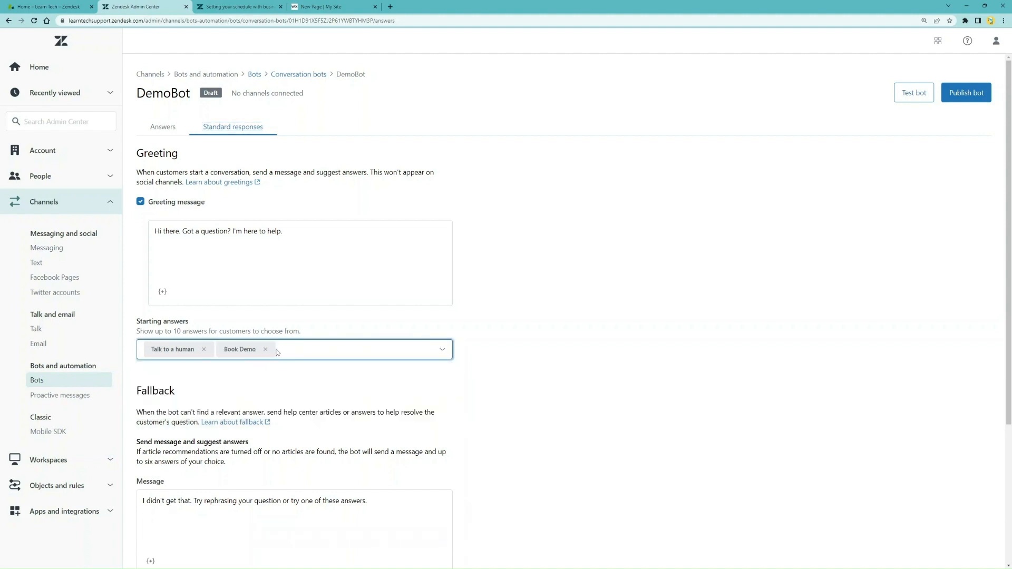
click(262, 375)
scroll(272, 384, down, 2)
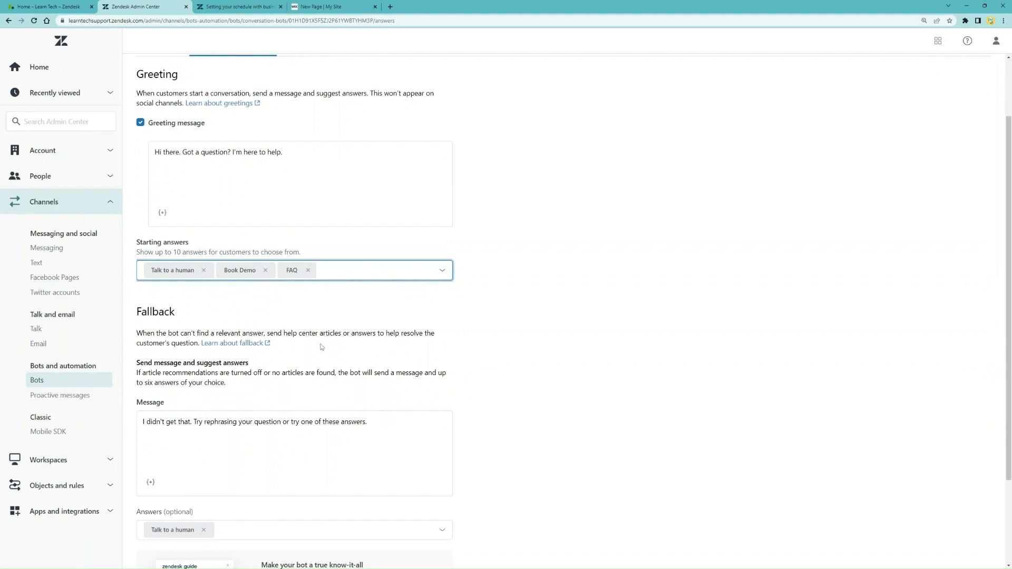
scroll(322, 347, down, 1)
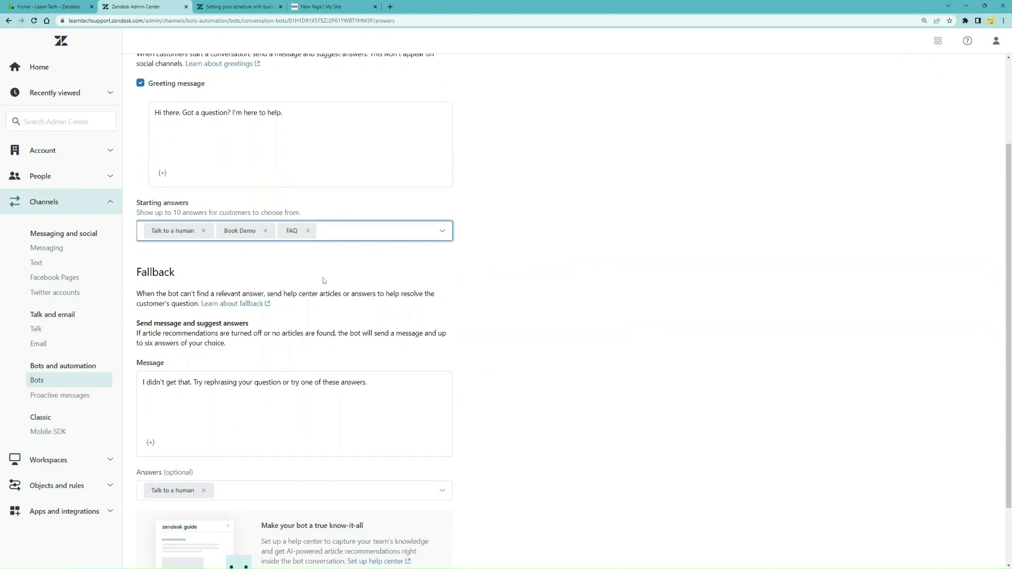
Replace the fallback message with 'Connecting you to a human.'
scroll(323, 280, down, 2)
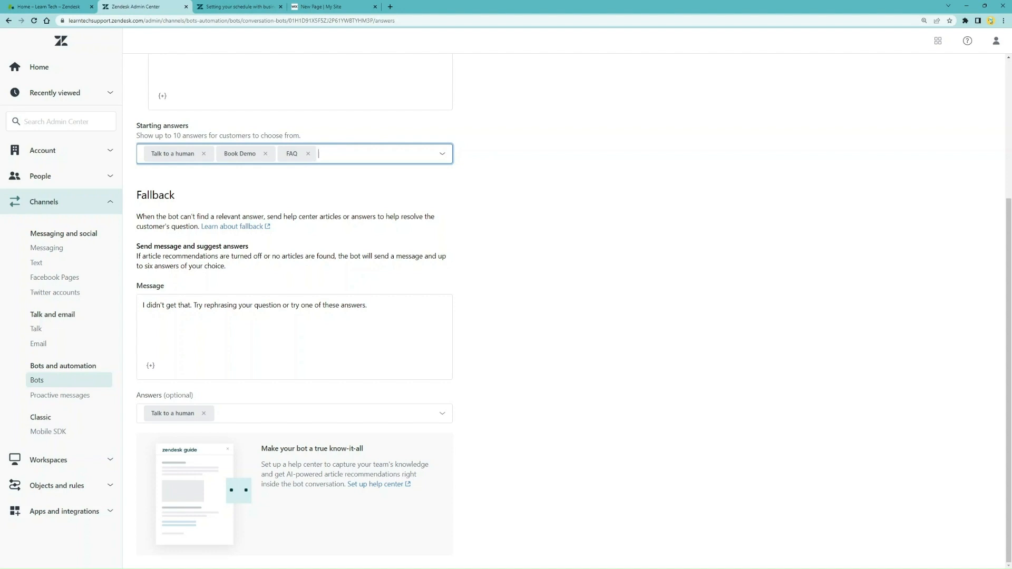
triple_click(377, 306)
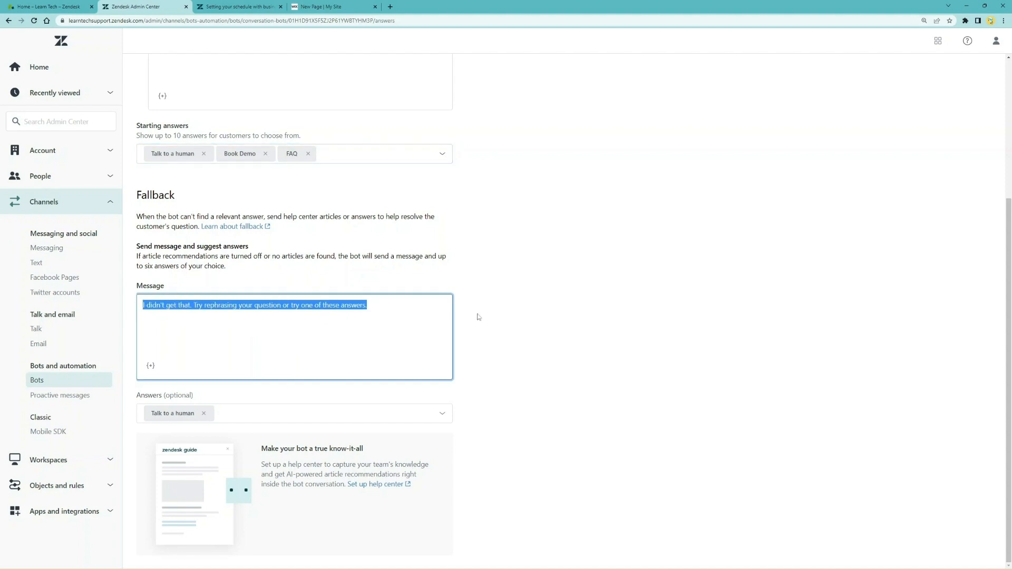
text(Connecting)
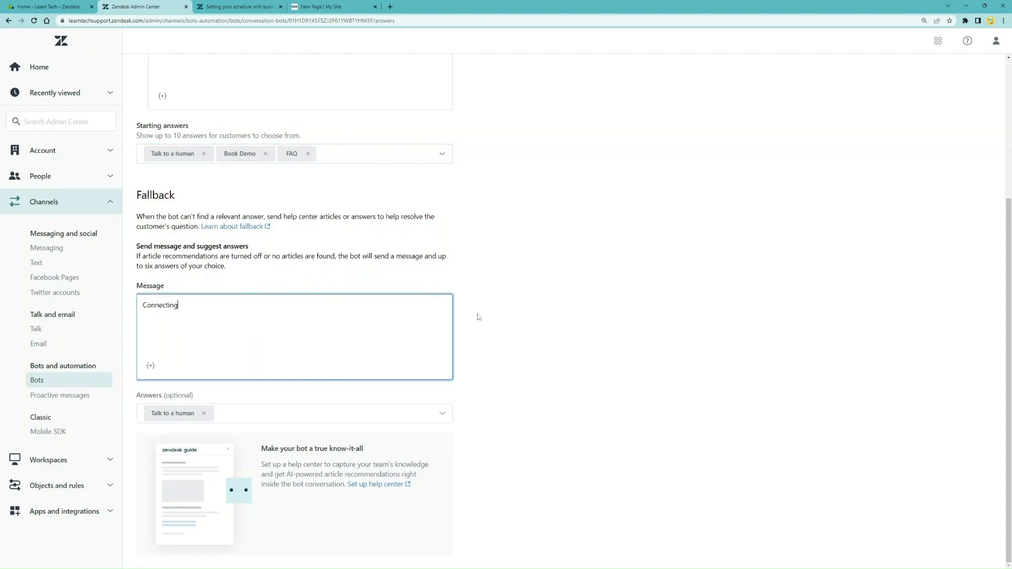
text( you to a human.)
Publish DemoBot to the Learn Tech Web Widget channel
scroll(533, 381, up, 4)
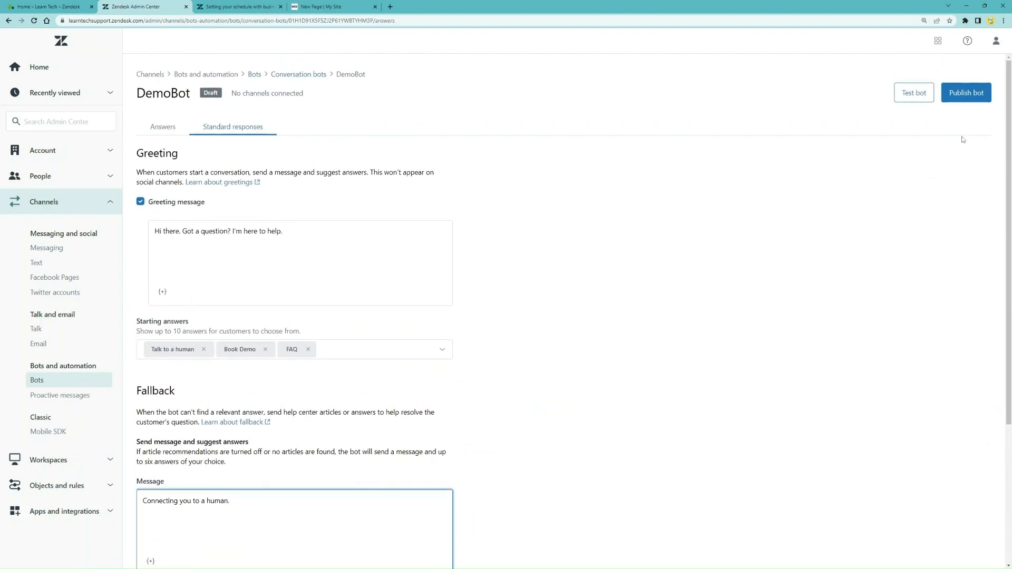
click(966, 99)
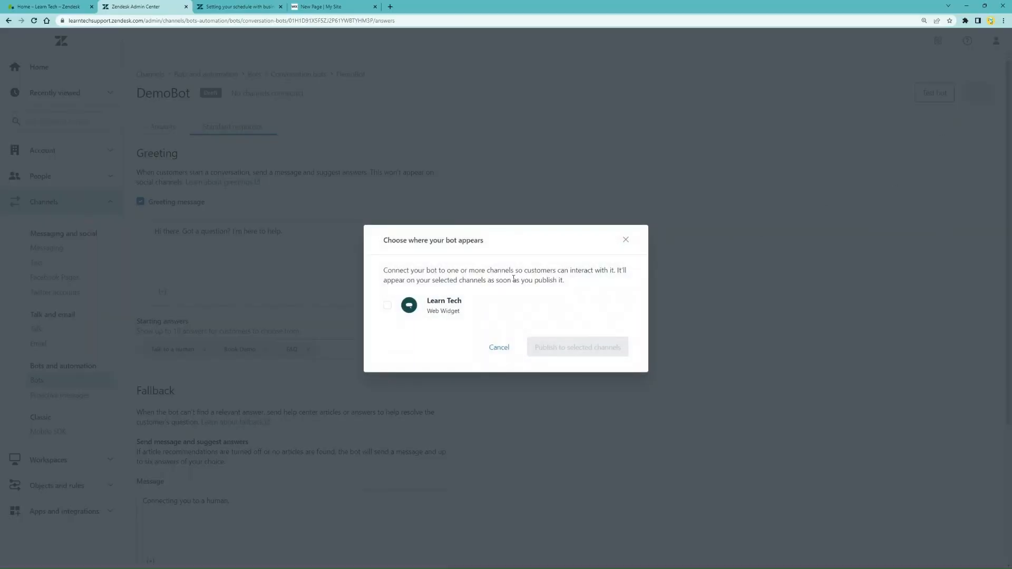
click(388, 305)
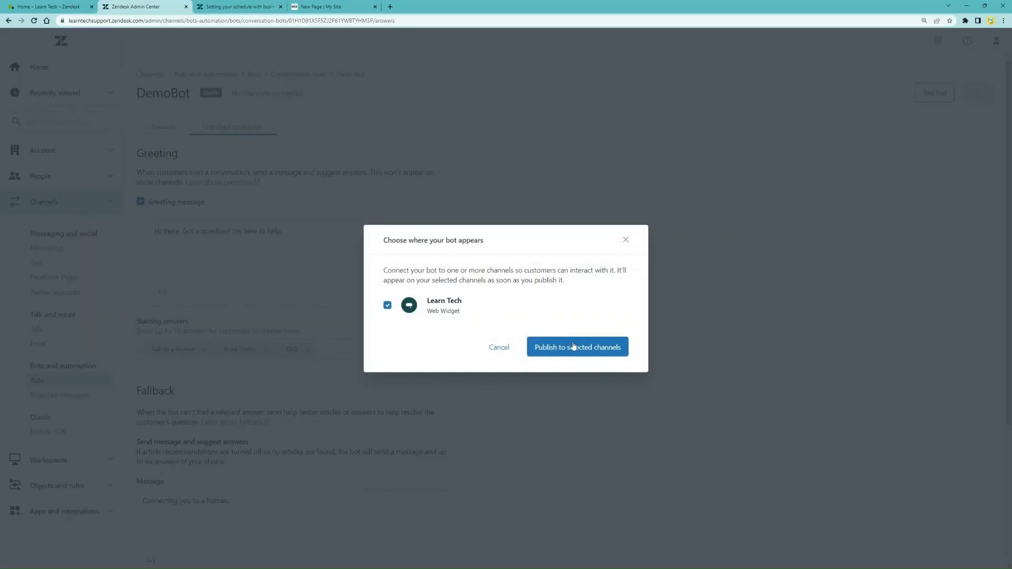
click(573, 346)
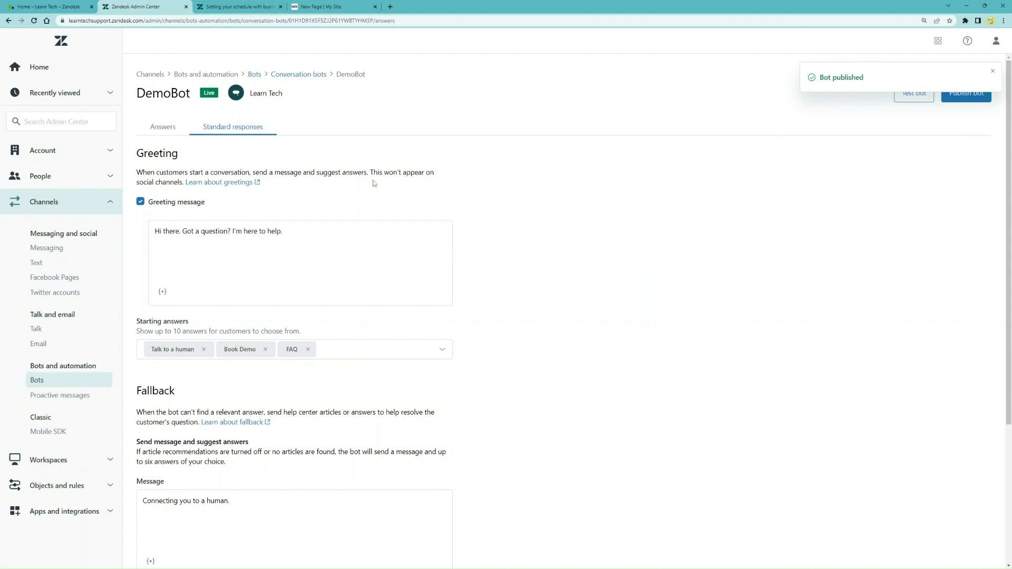
In a test chat, send 'I want to talk to someone' and submit a visitor name
click(915, 94)
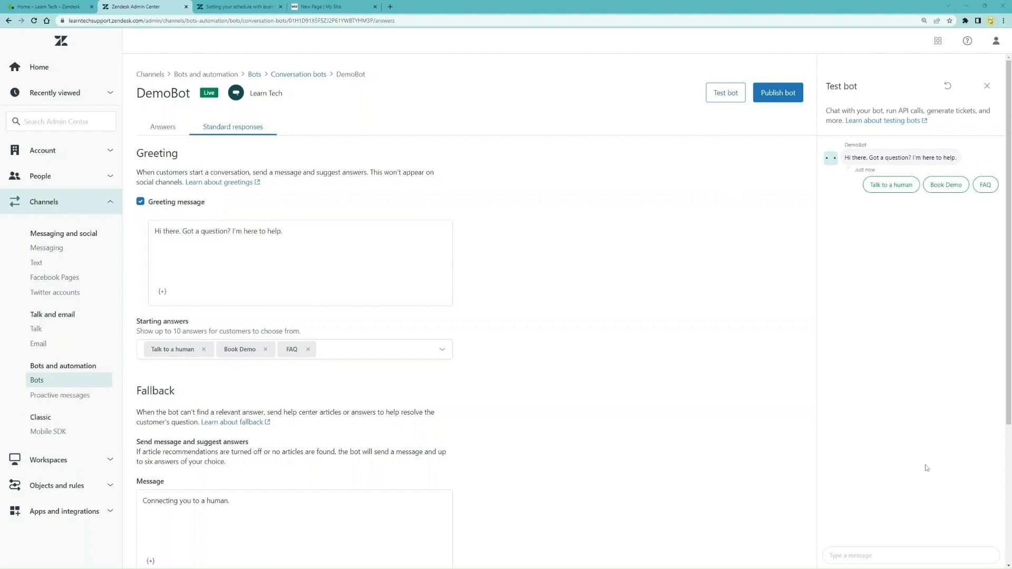
click(880, 560)
text(I)
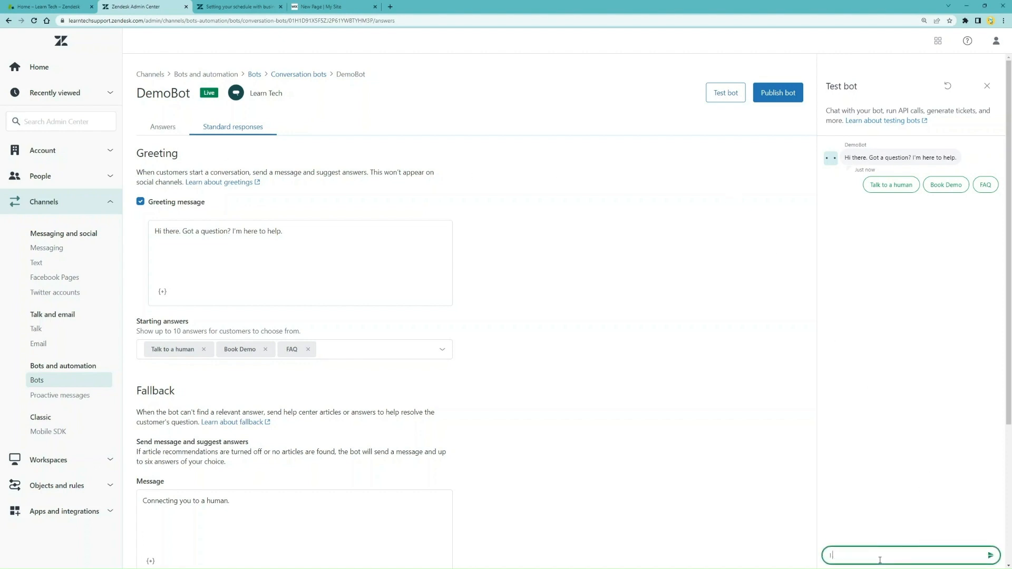
text( want to talk to someone)
key(Return)
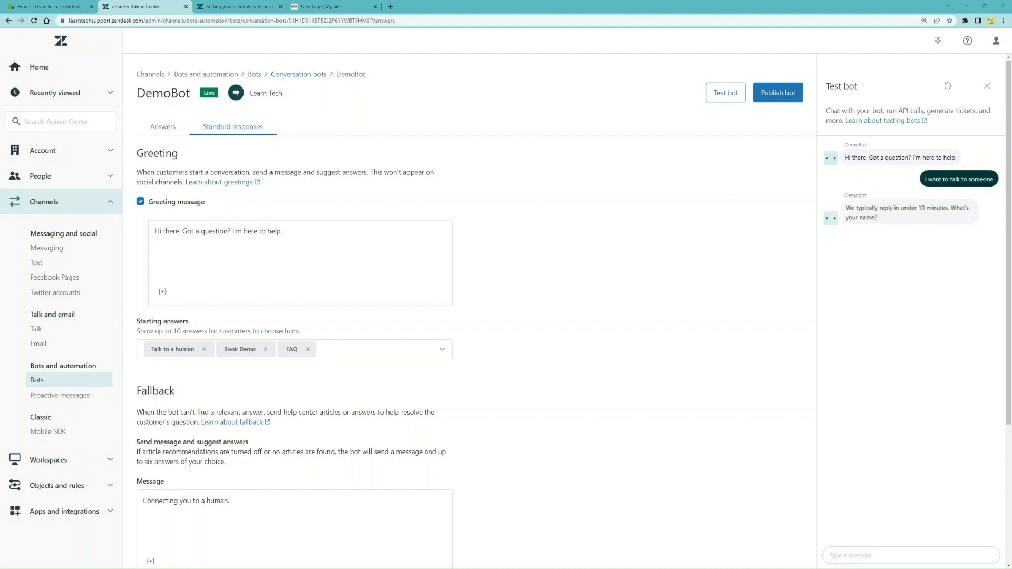
click(899, 258)
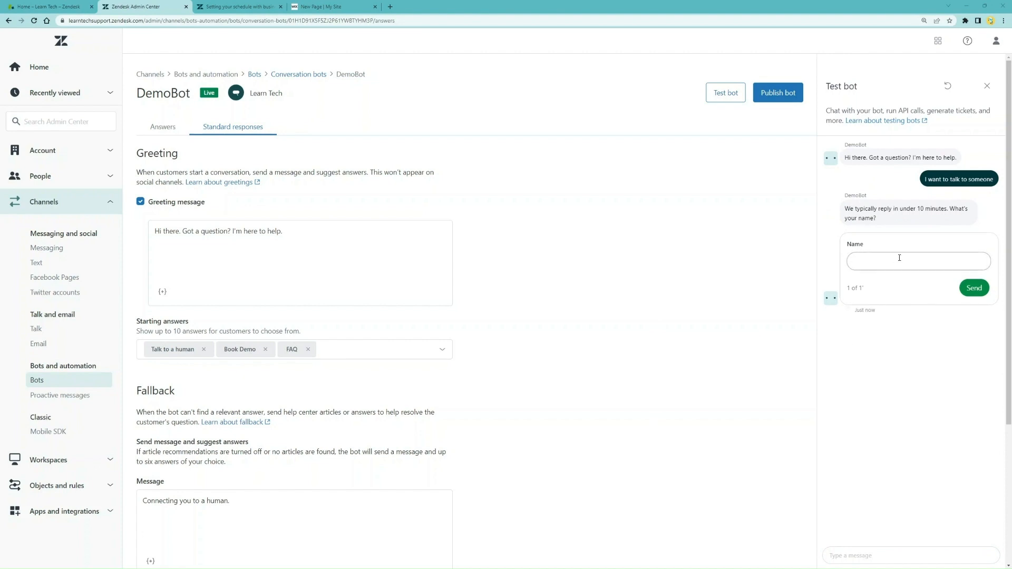
text(Jenn)
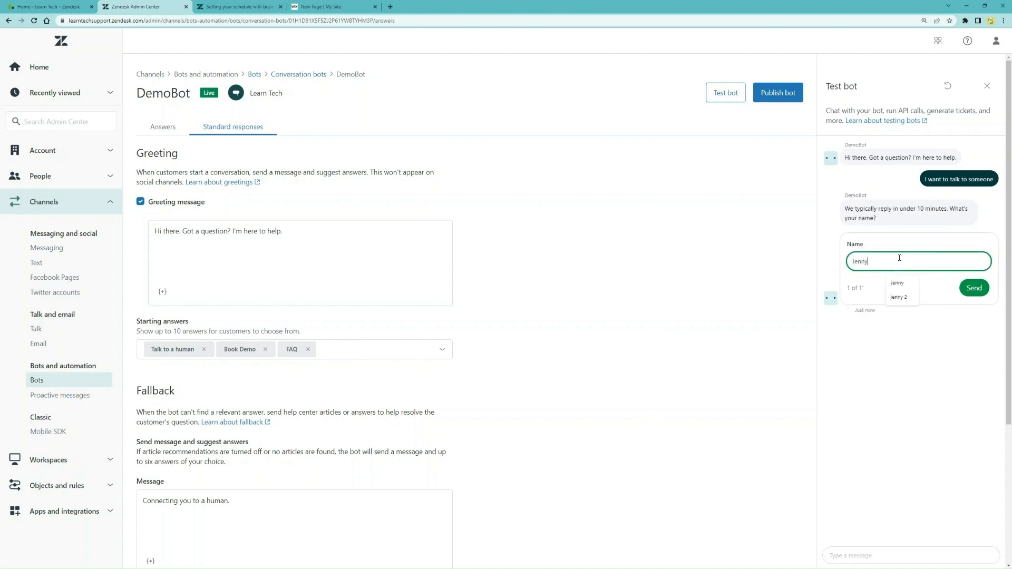
text(y)
click(973, 287)
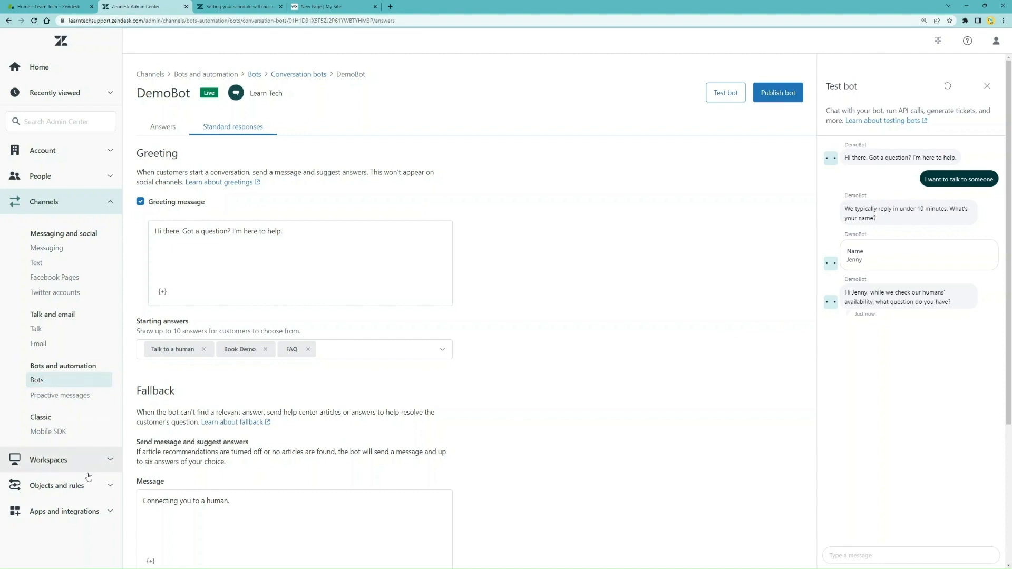
Open Chat triggers from Objects and rules > Business rules in the Admin Center
click(111, 485)
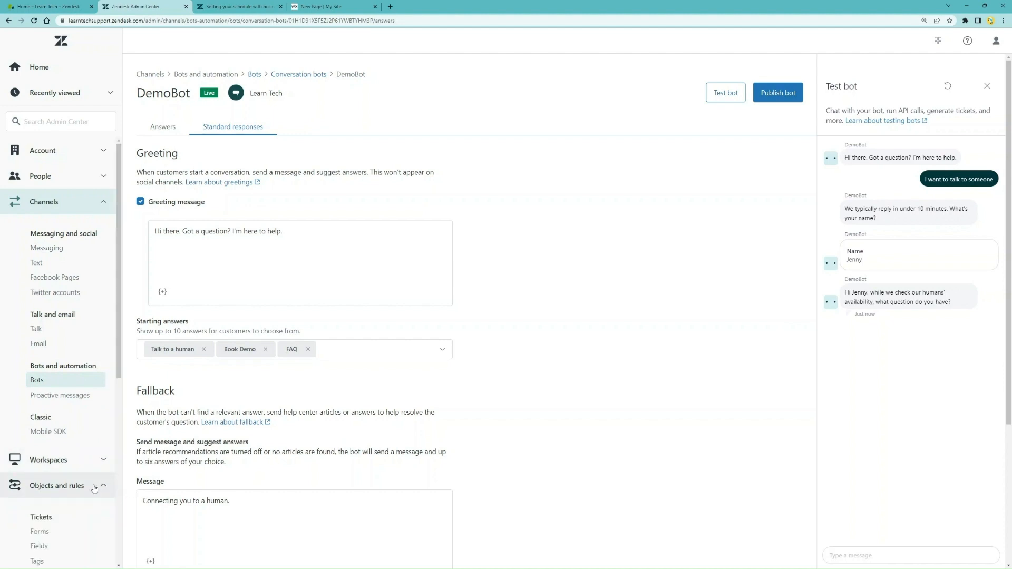
scroll(94, 488, down, 4)
scroll(94, 486, down, 3)
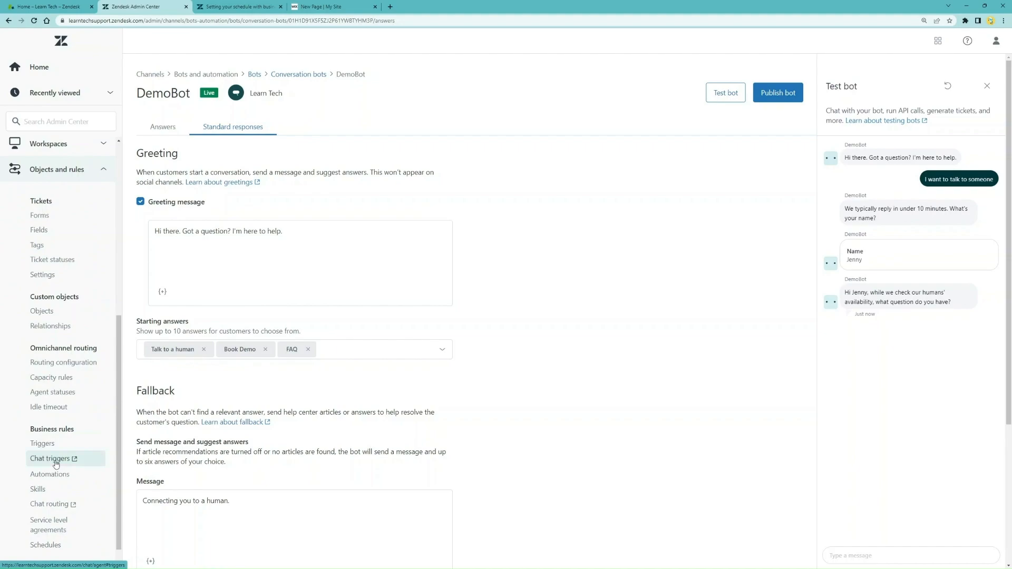
click(50, 459)
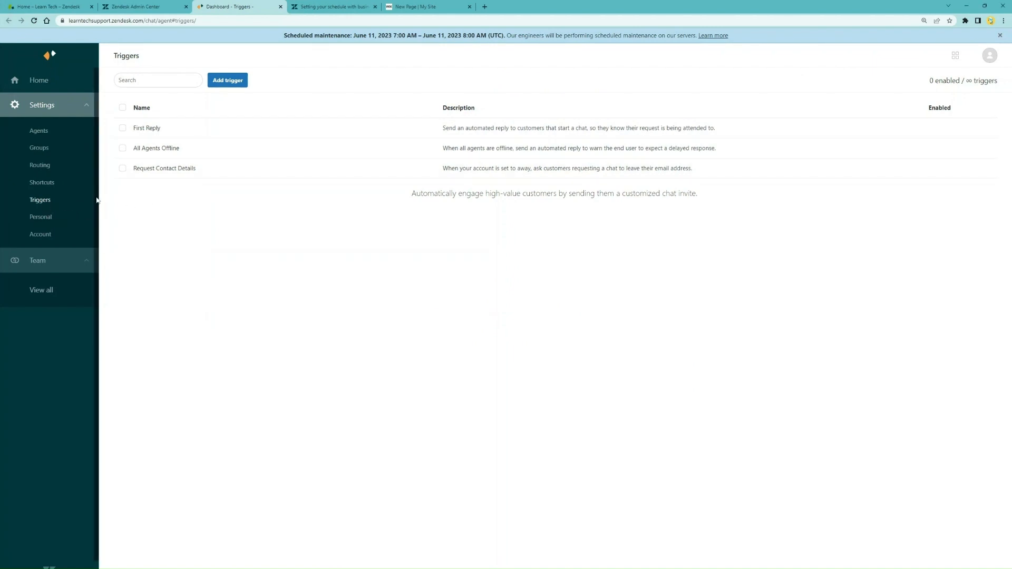
Open the Request Contact Details trigger, read its description, and view its Account status condition options
click(182, 176)
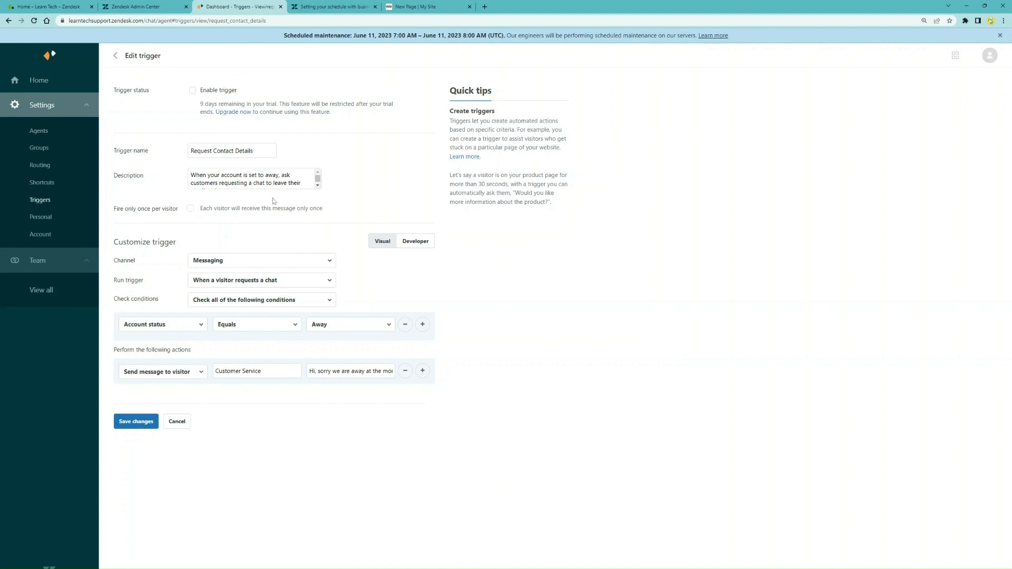
click(241, 177)
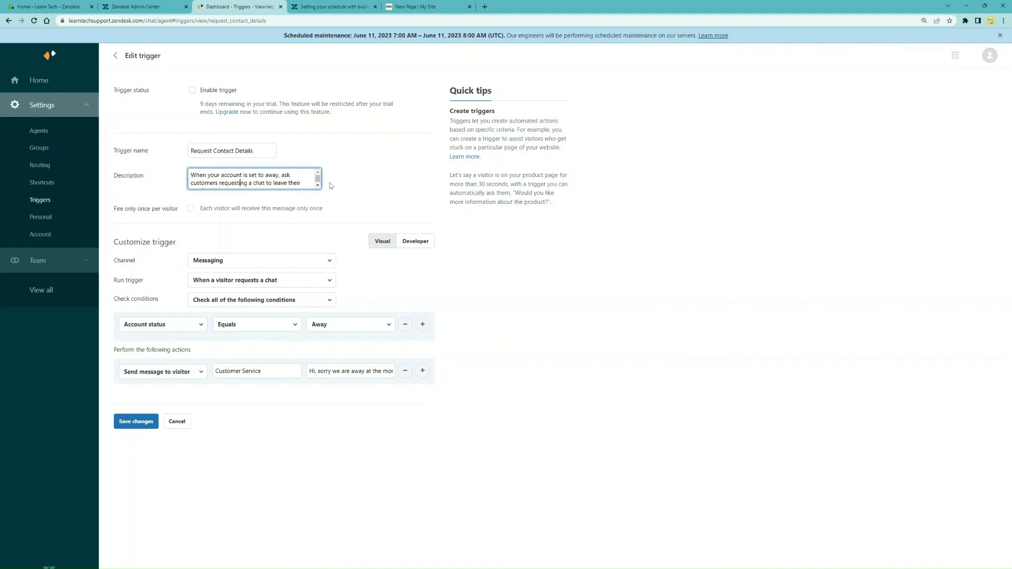
key(Down)
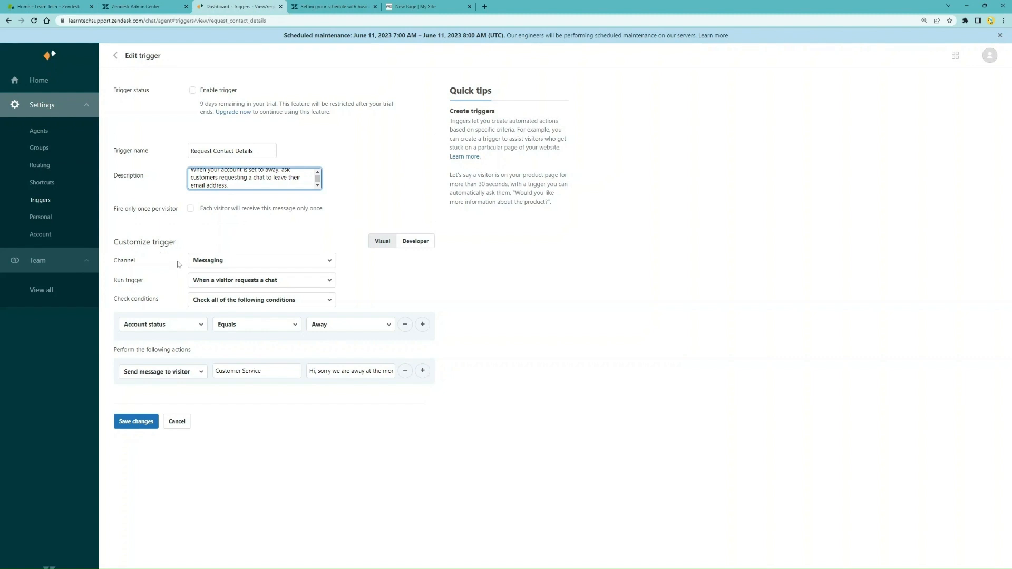
click(185, 325)
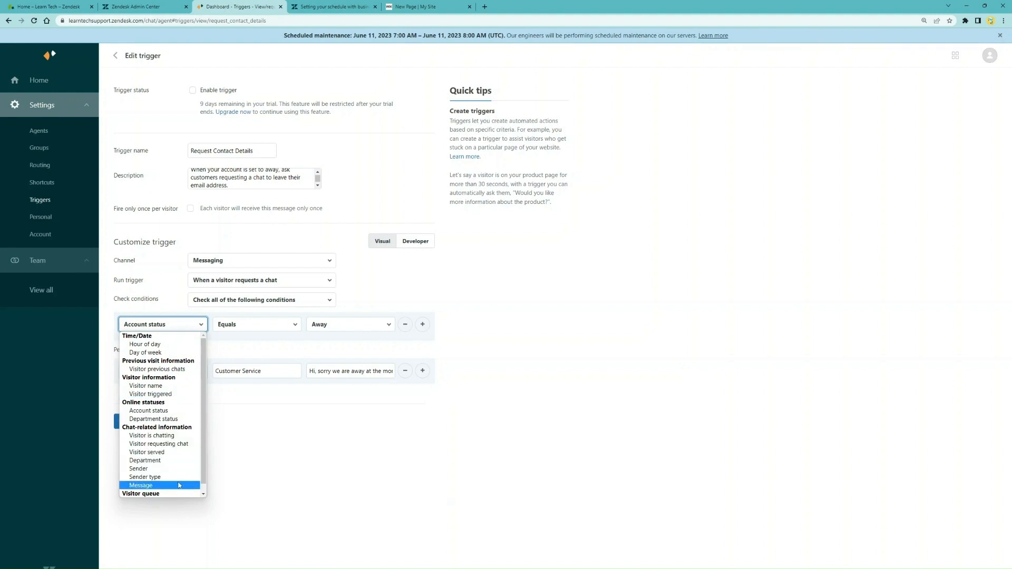
Add a second condition: Account status equals Offline
click(246, 476)
click(423, 324)
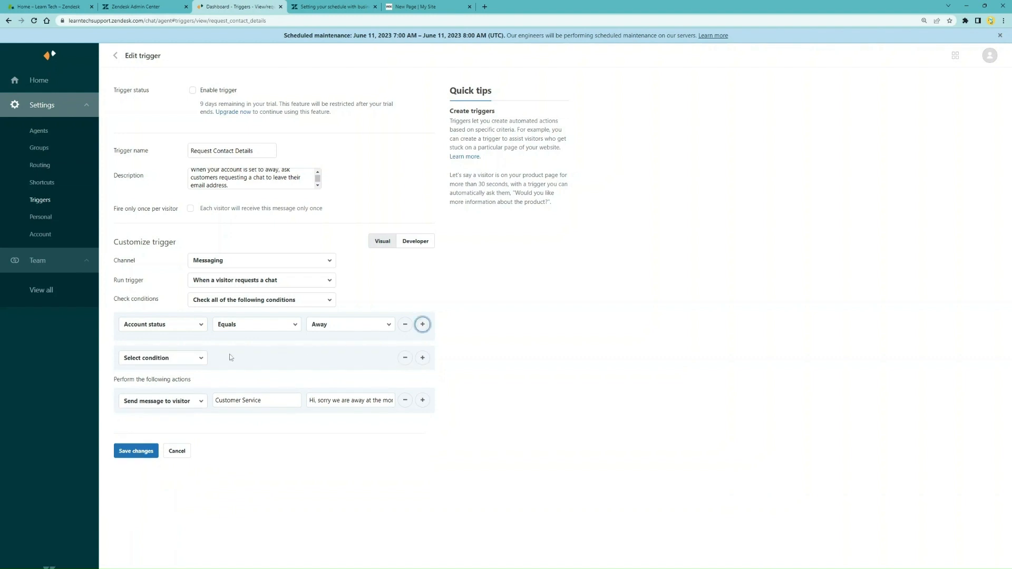
click(201, 357)
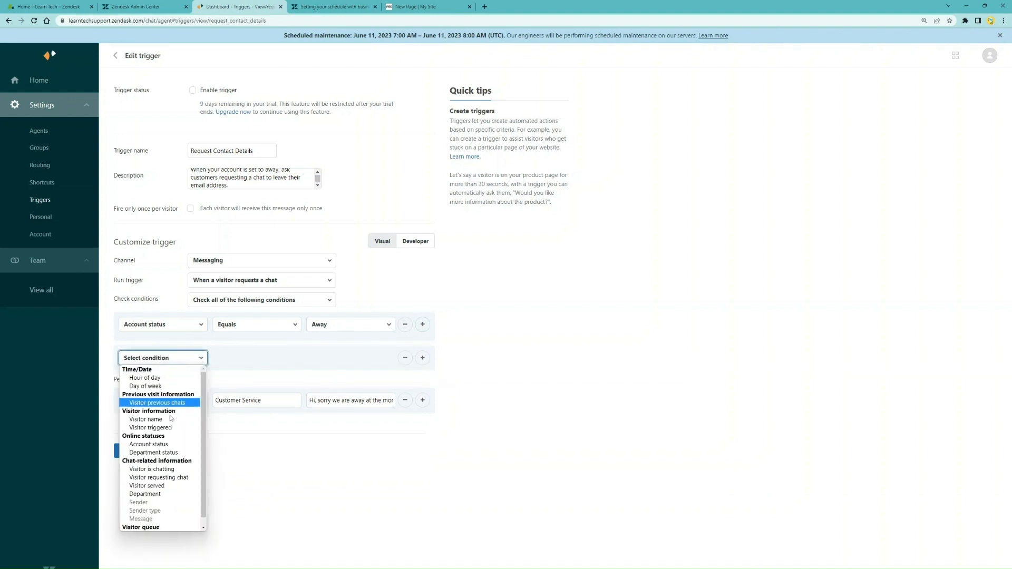
click(153, 445)
click(339, 359)
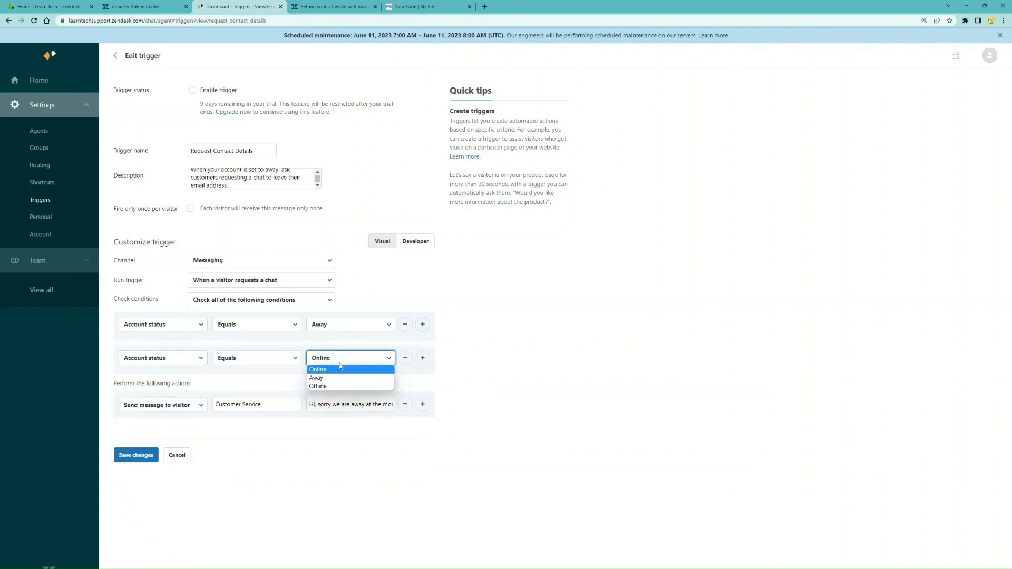
click(338, 382)
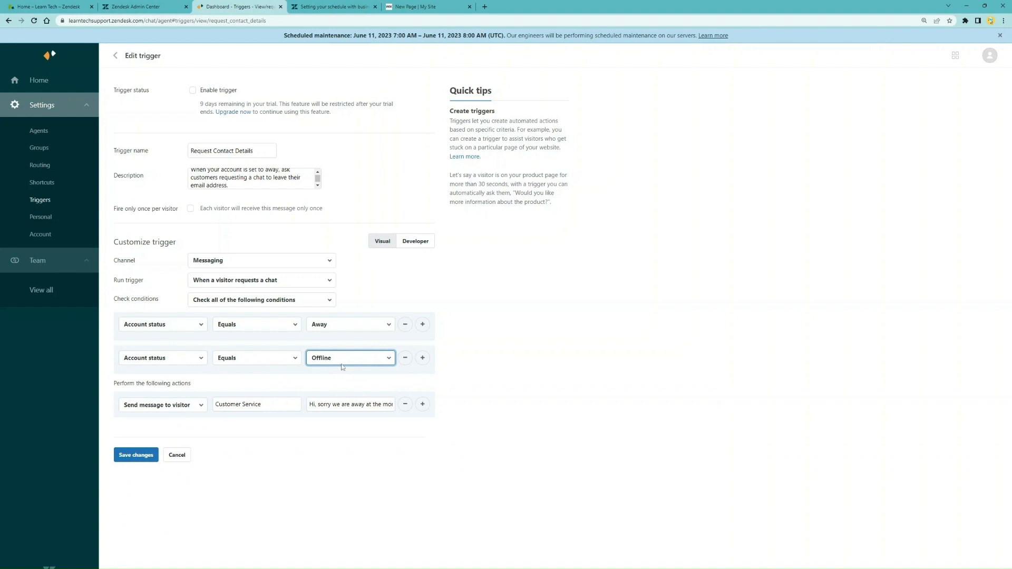
click(354, 448)
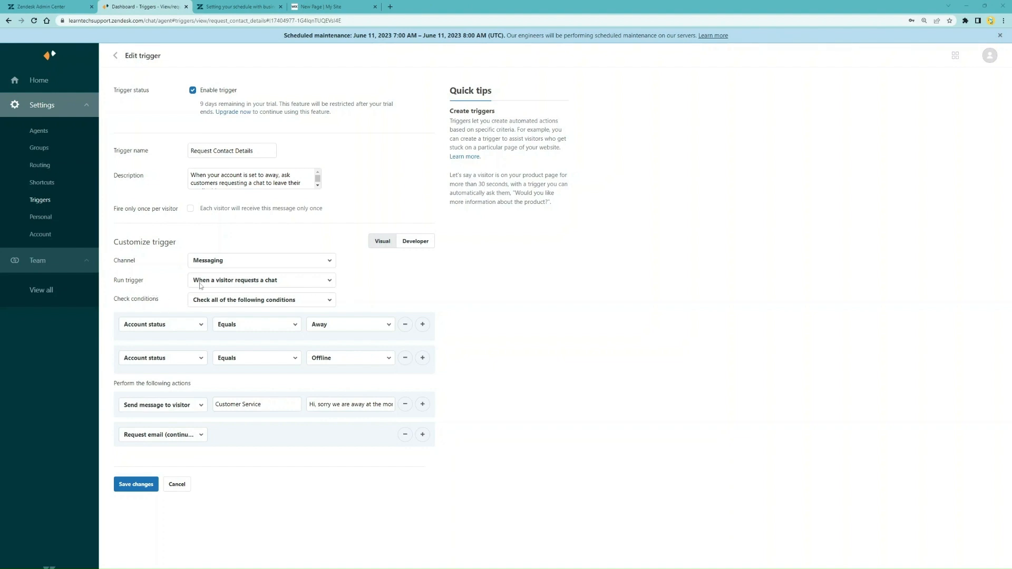
Make the trigger run when a chat message is sent and match any condition
click(216, 284)
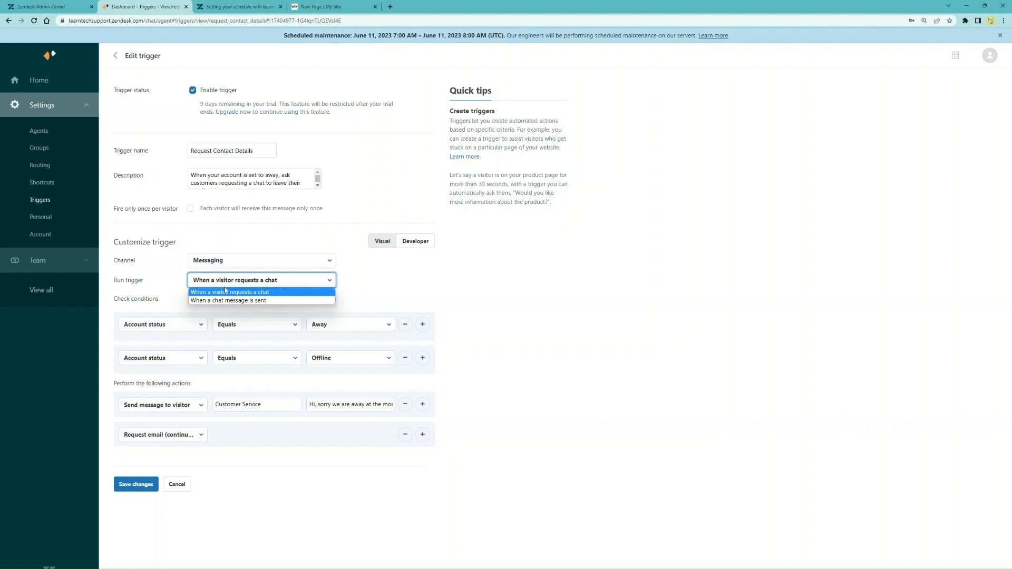
click(239, 300)
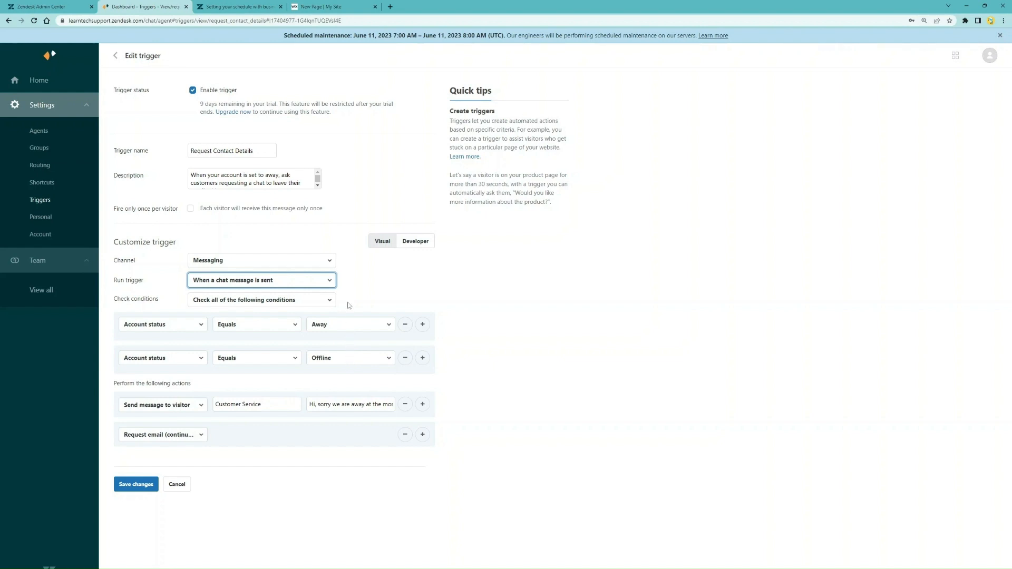
click(314, 304)
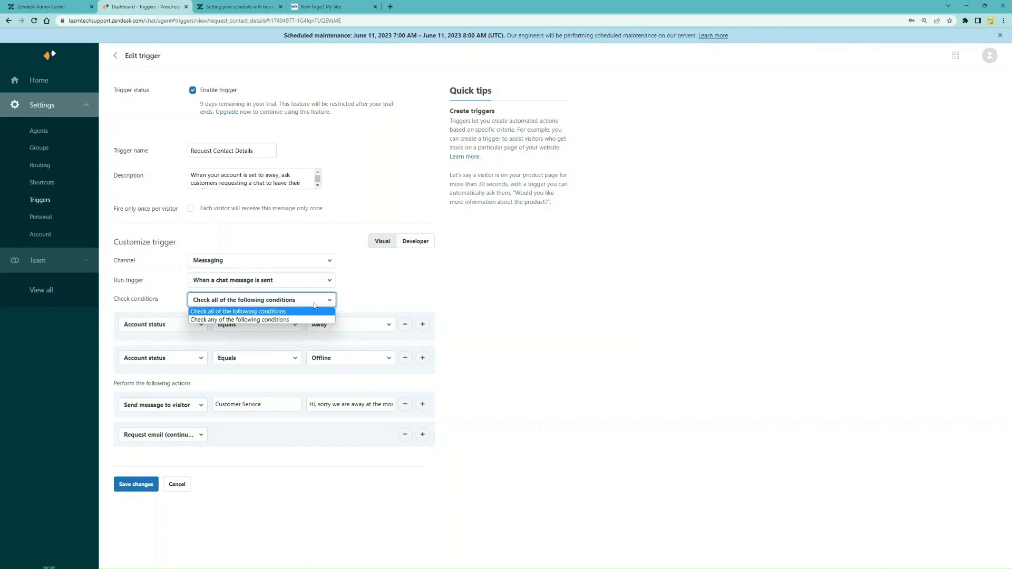
click(231, 320)
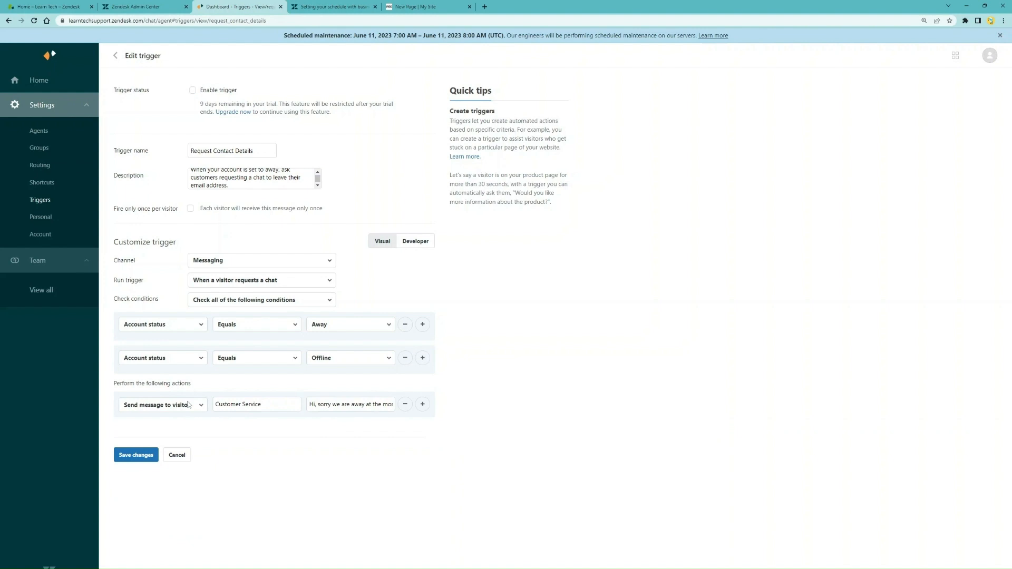
Add a Request email action to the trigger, enable it, and save the changes
click(320, 405)
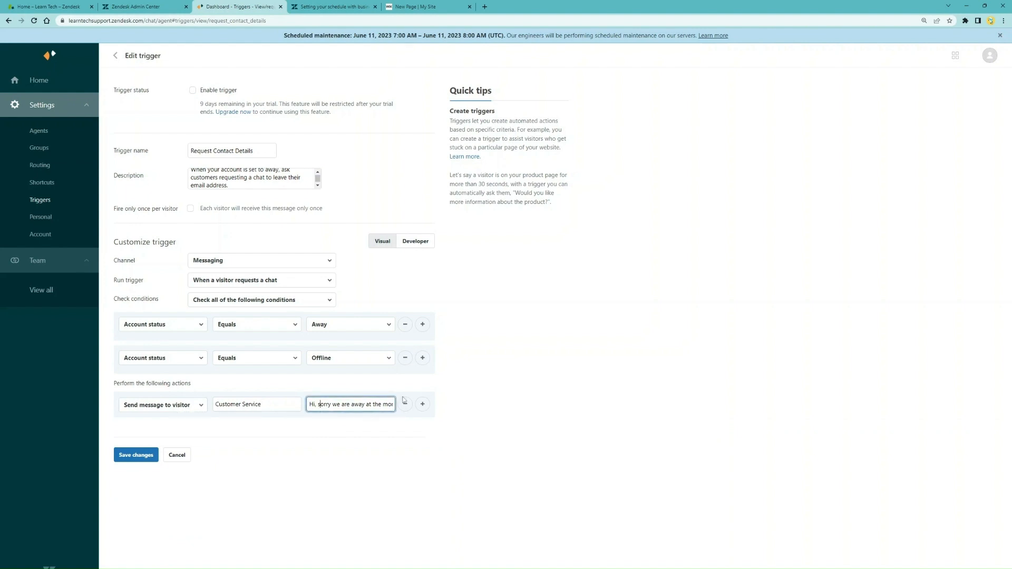
key(Right)
key(Right)
key(Right)
key(Right)
key(Right)
key(Right)
key(Right)
key(Right)
key(Right)
key(Right)
key(Right)
key(Right)
key(Right)
key(Right)
key(Right)
key(Right)
key(Right)
key(Right)
key(Right)
key(Right)
key(Right)
key(Right)
key(Right)
key(Right)
key(Right)
key(Right)
key(Right)
key(Right)
key(Right)
key(Right)
key(Right)
key(Right)
key(Right)
key(Right)
key(Right)
key(Right)
key(Right)
key(Right)
key(Right)
key(Right)
key(Right)
key(Right)
key(Right)
key(Right)
key(Right)
key(Right)
key(Right)
key(Right)
key(Right)
key(Right)
key(Right)
key(Right)
key(Right)
key(Right)
key(Right)
key(Right)
key(Right)
key(Right)
click(424, 405)
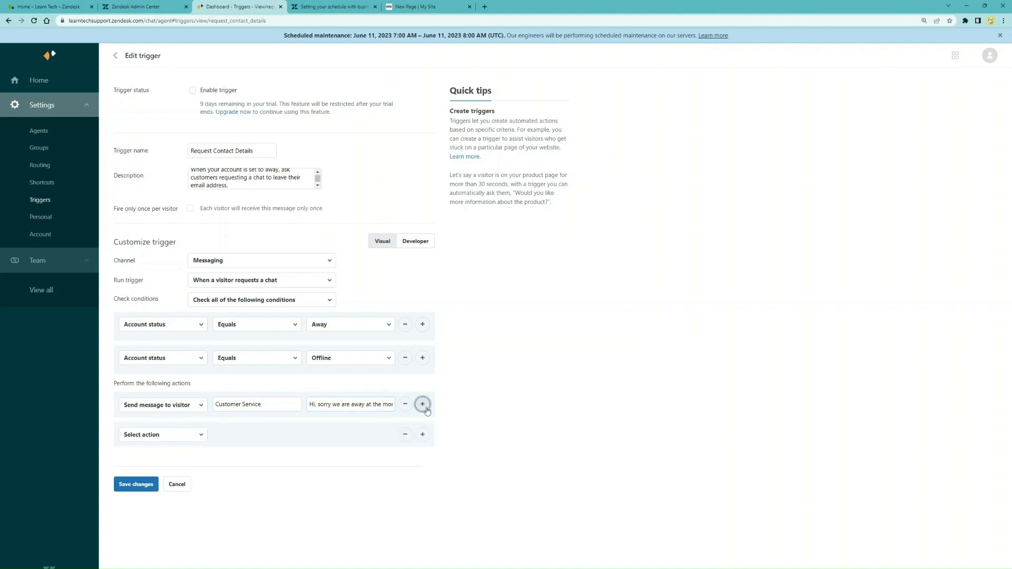
click(193, 435)
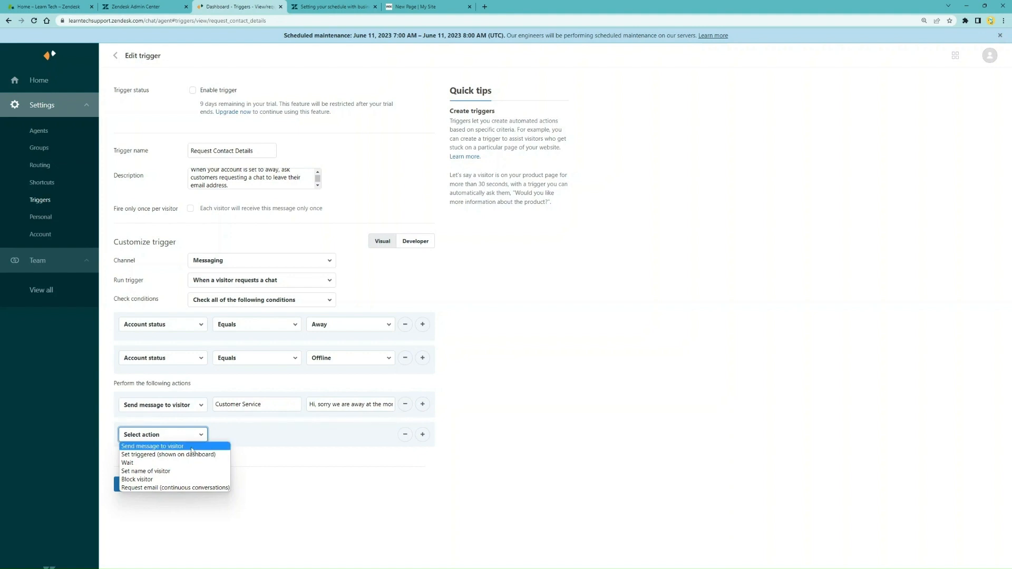
click(203, 488)
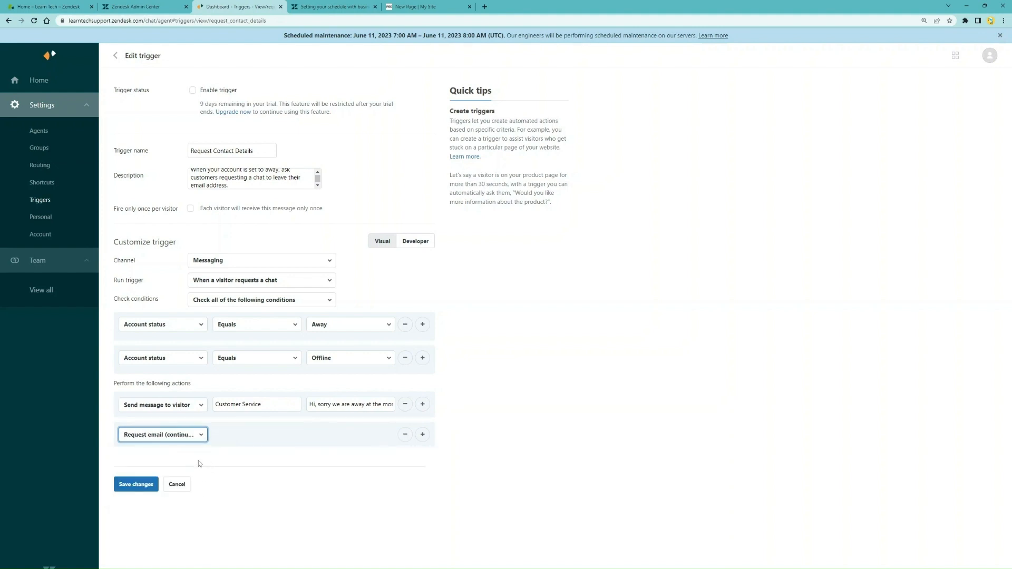
click(193, 91)
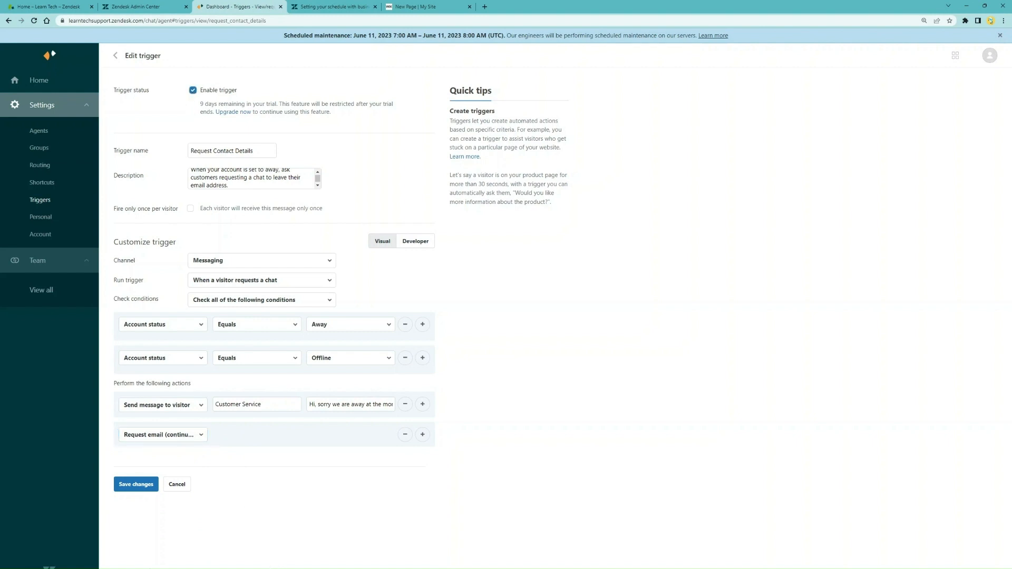
click(140, 486)
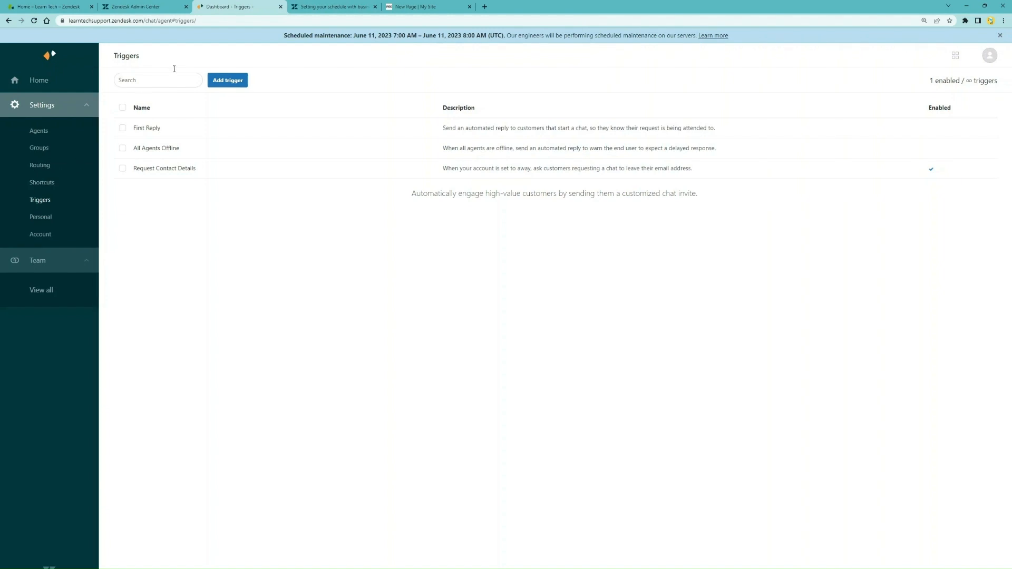
Copy the installation code snippet of the Learn Tech messaging web widget
click(148, 11)
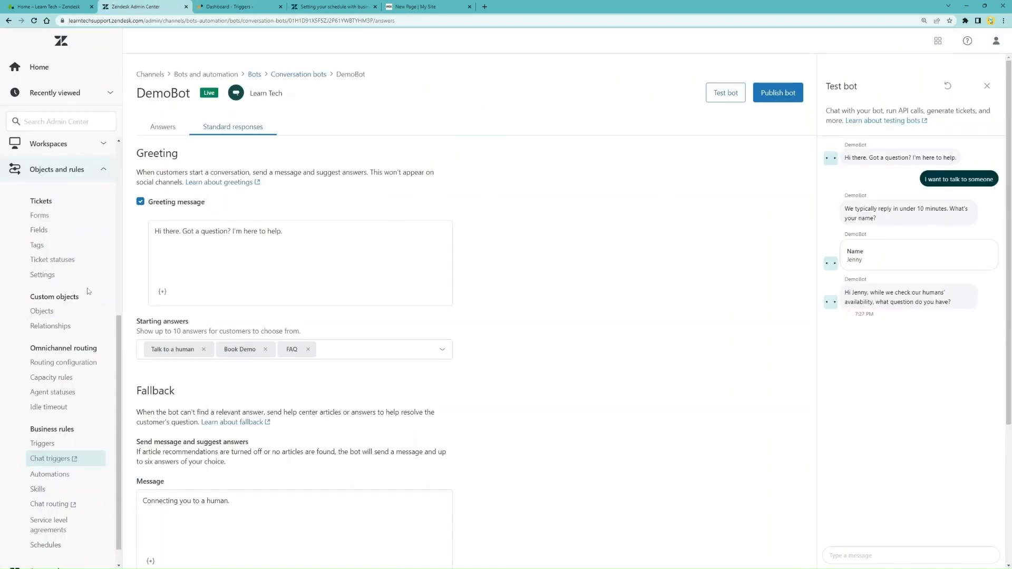
scroll(54, 305, up, 5)
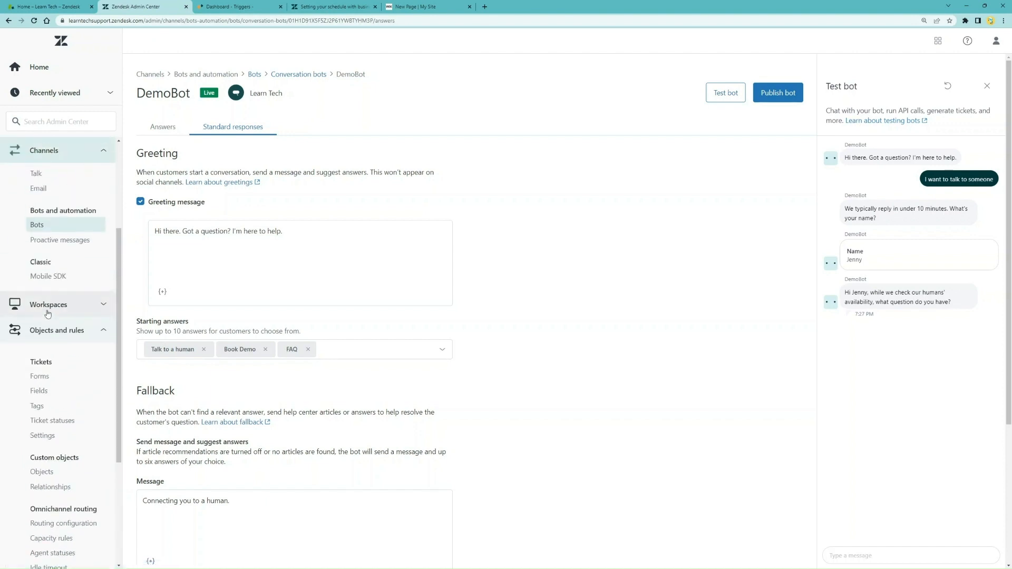
click(61, 248)
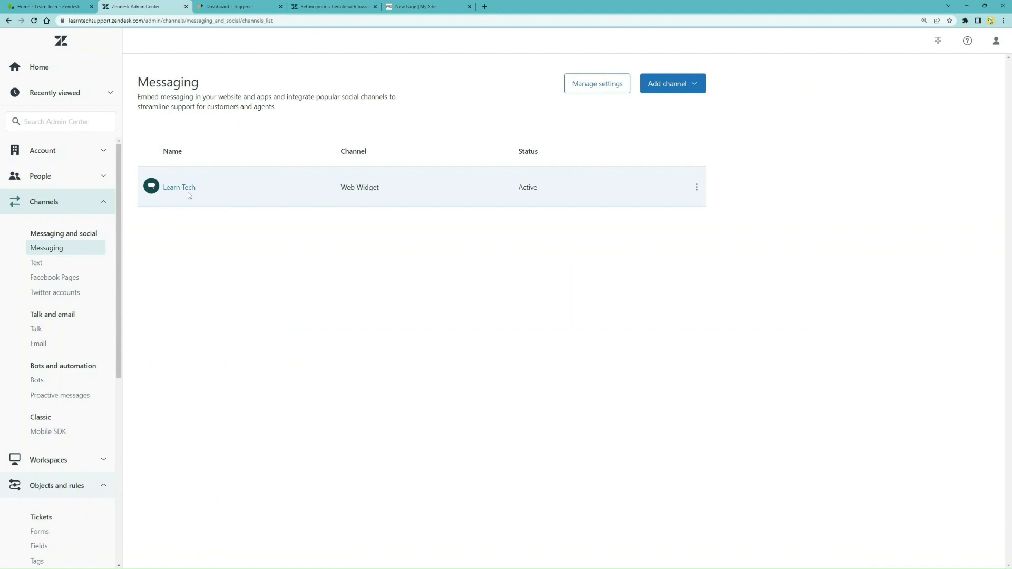
click(188, 194)
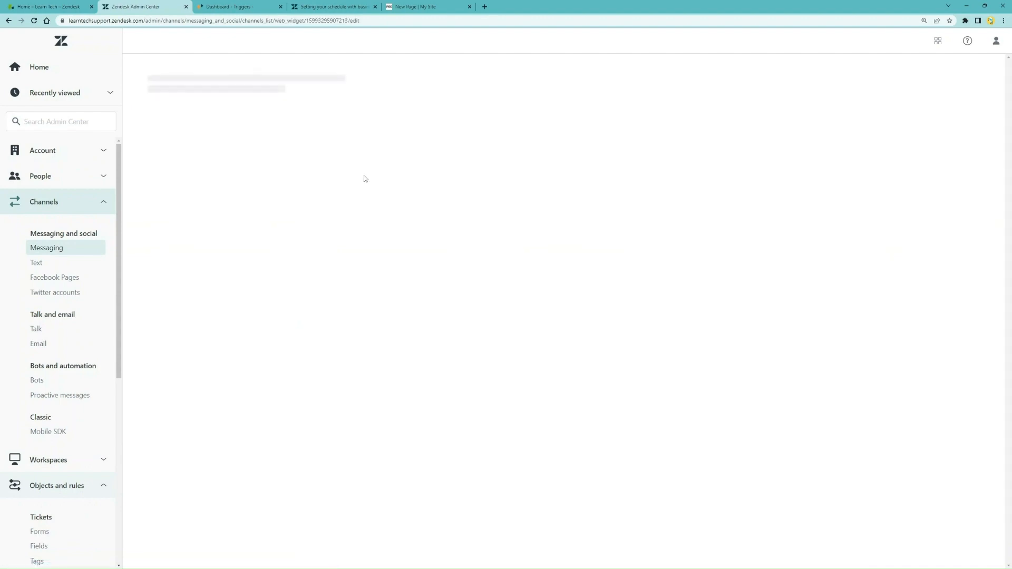
click(275, 147)
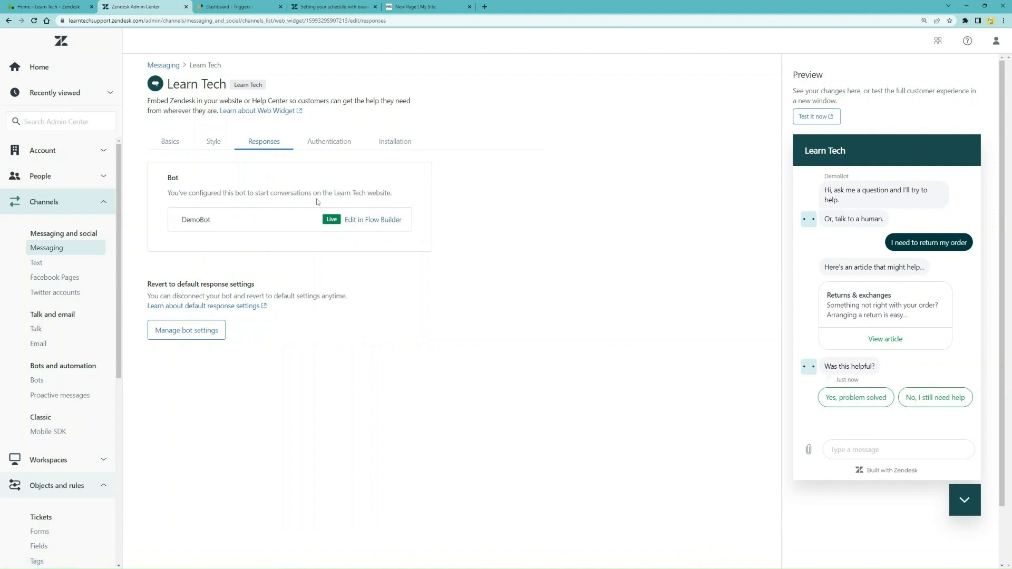
click(395, 142)
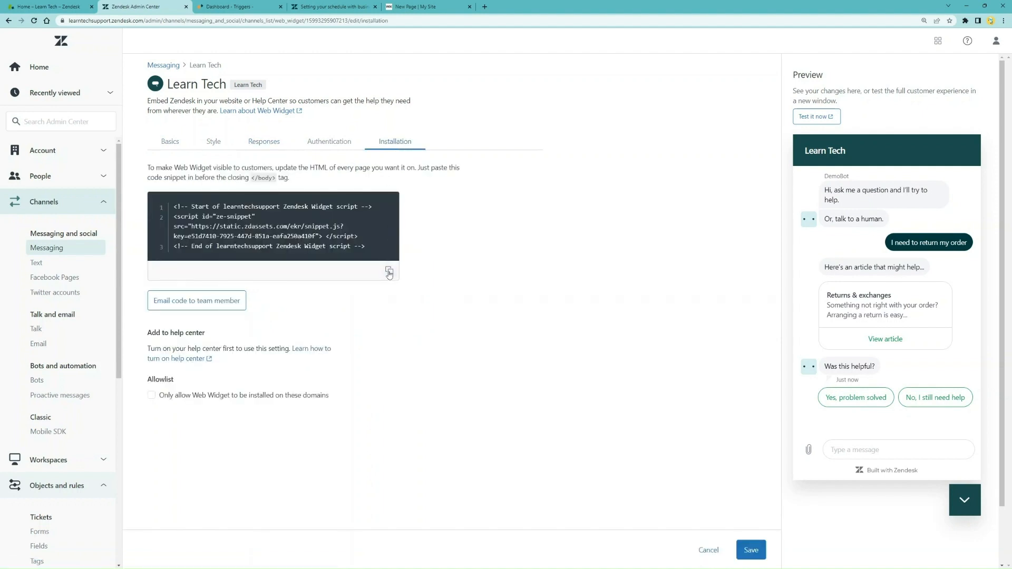
click(389, 271)
Open index.html from the Sample Website folder in Notepad
drag(0, 132, 427, 115)
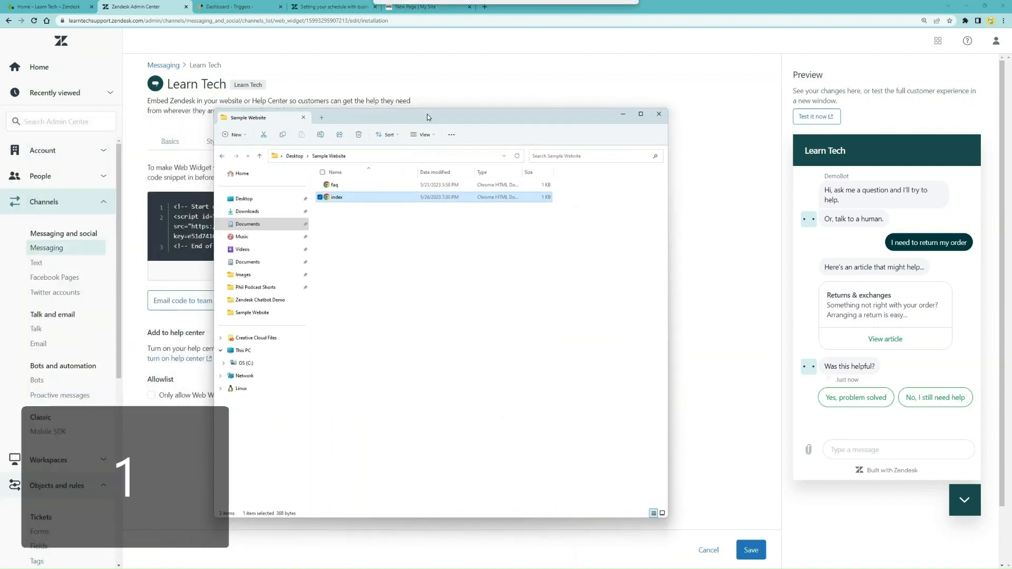
right_click(358, 197)
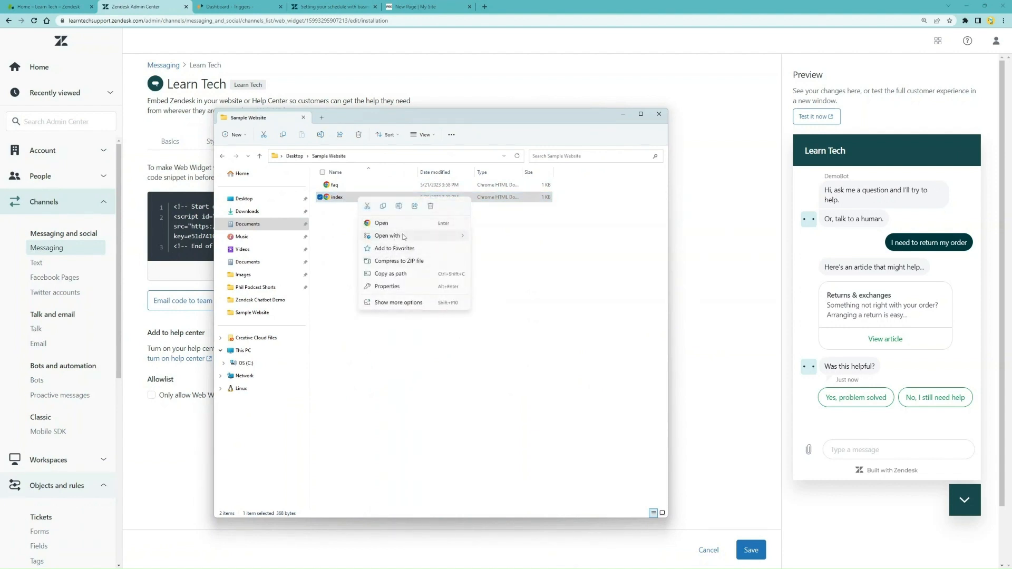
mouse_move(426, 235)
click(504, 266)
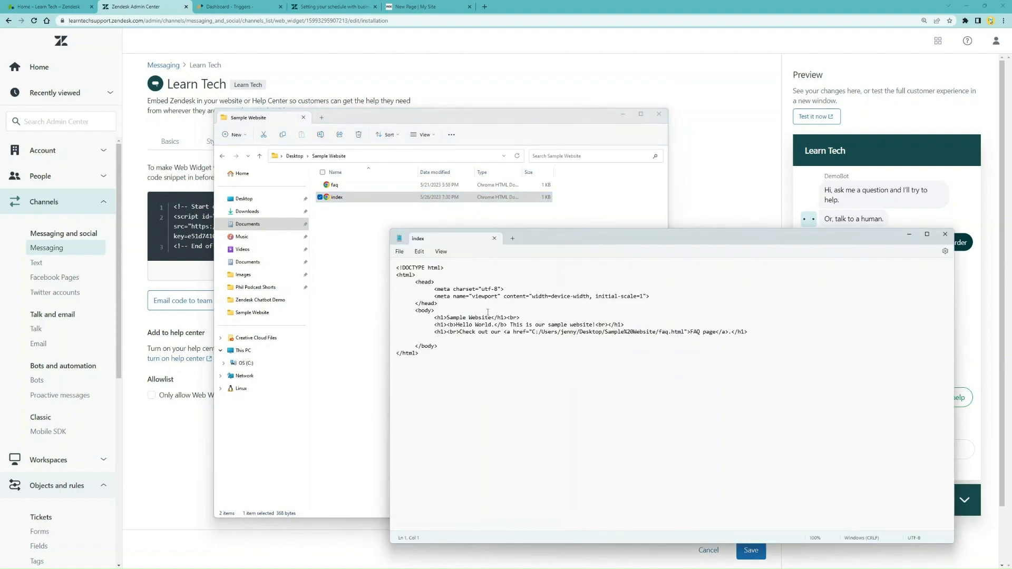
Paste the widget script above </body>, indent it, and save index.html on closing
click(469, 339)
key(Tab)
key(ctrl+v)
click(398, 347)
key(Tab)
key(Tab)
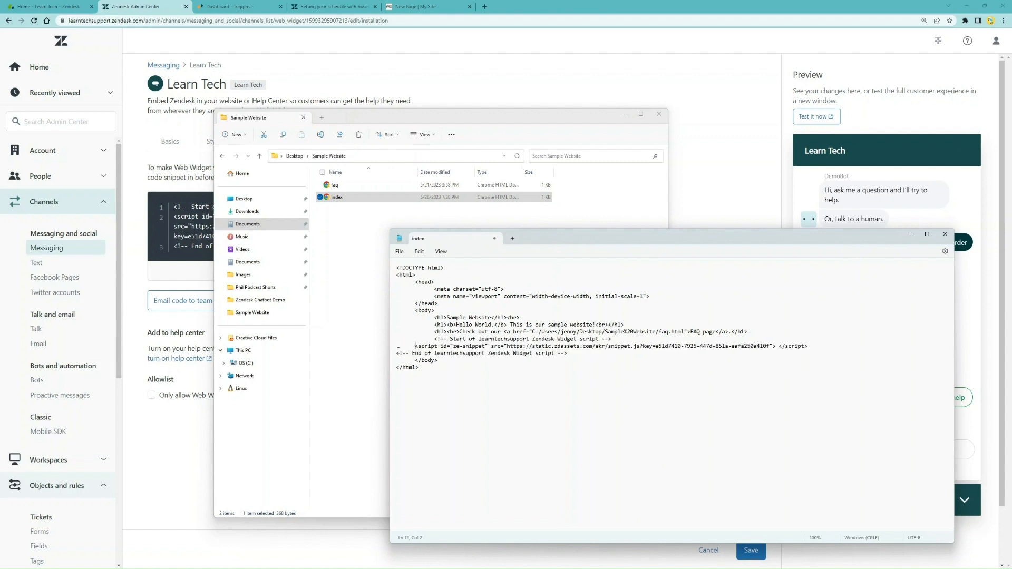
key(Tab)
key(Tab)
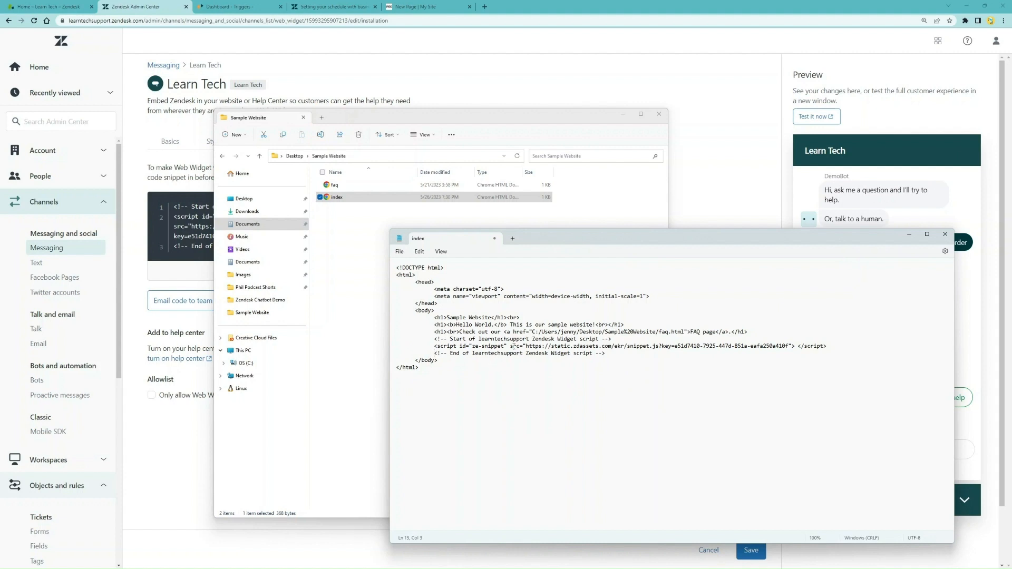
click(944, 234)
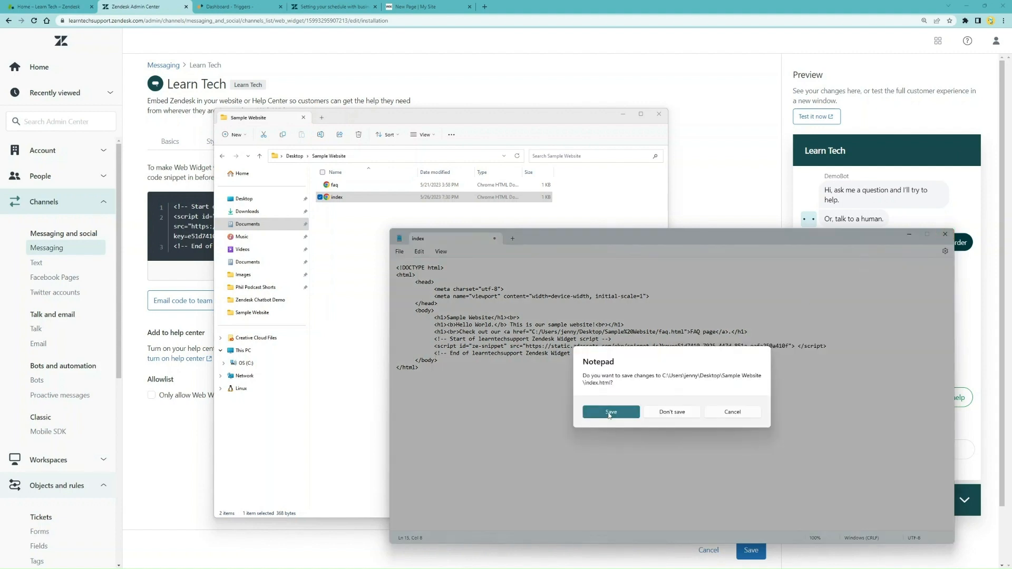
click(609, 414)
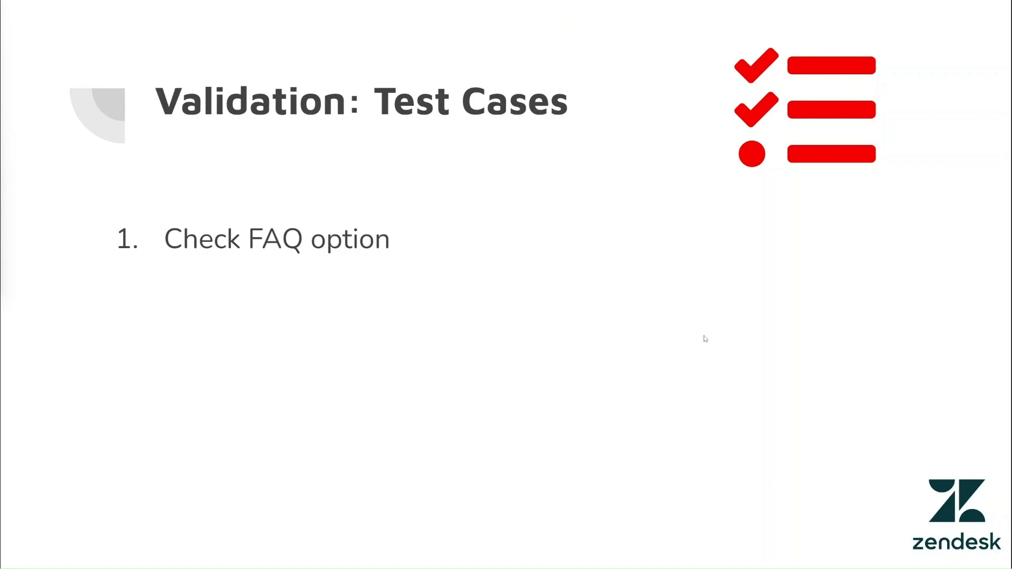
Advance the Validation: Test Cases slide to reveal test cases 2 through 6, including the offline-agent case
key(Right)
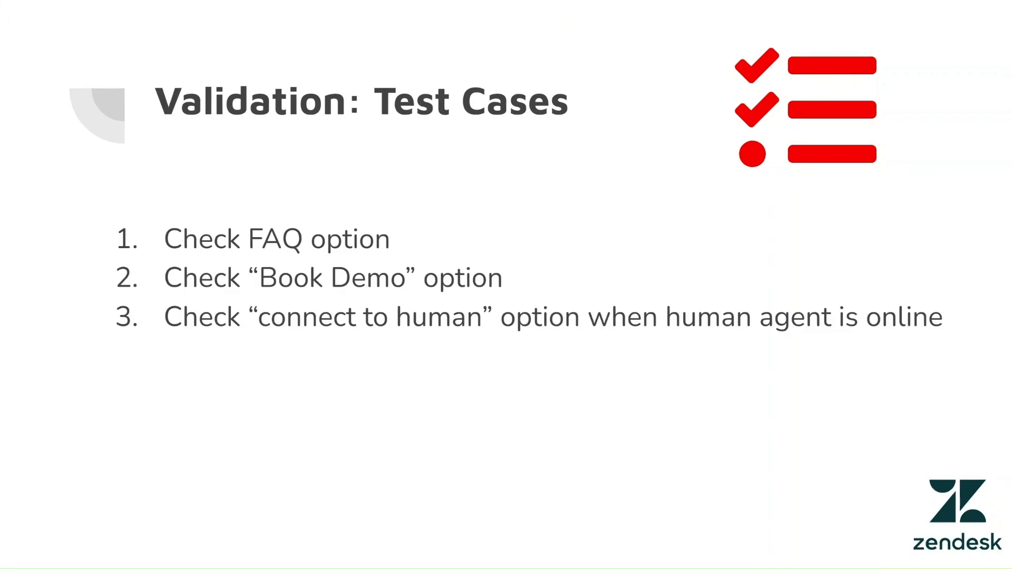
key(Right)
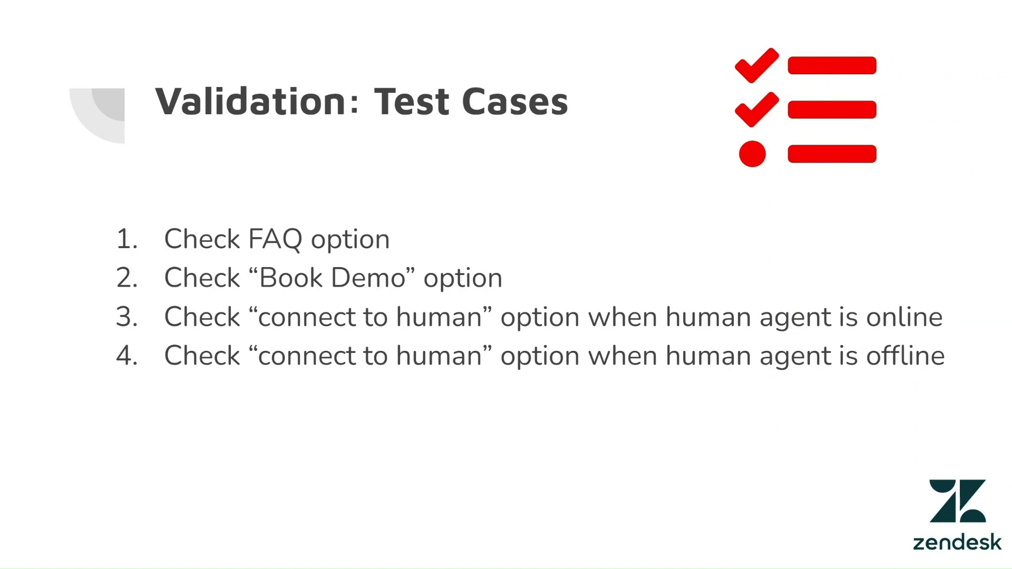
key(Right)
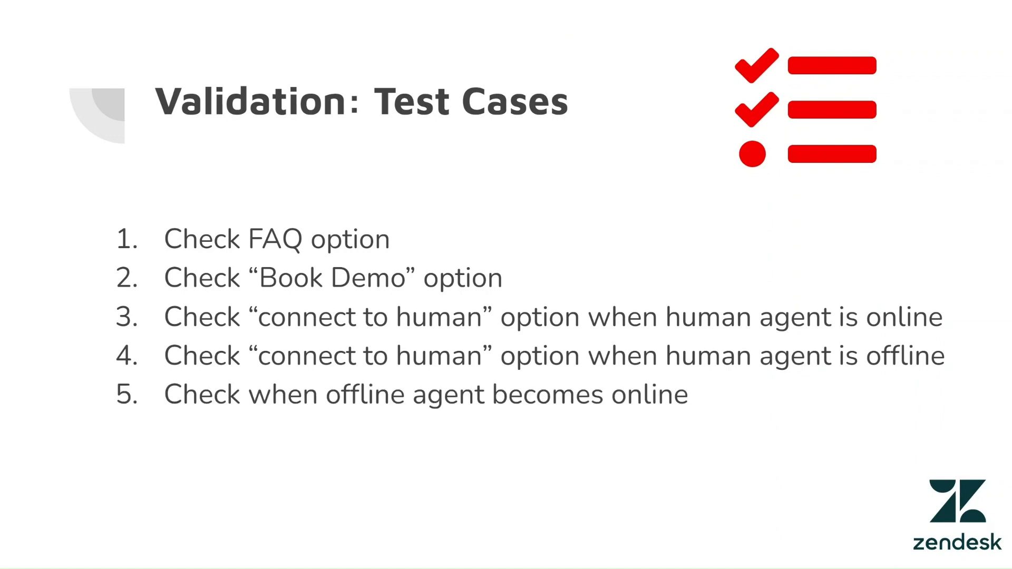
key(Right)
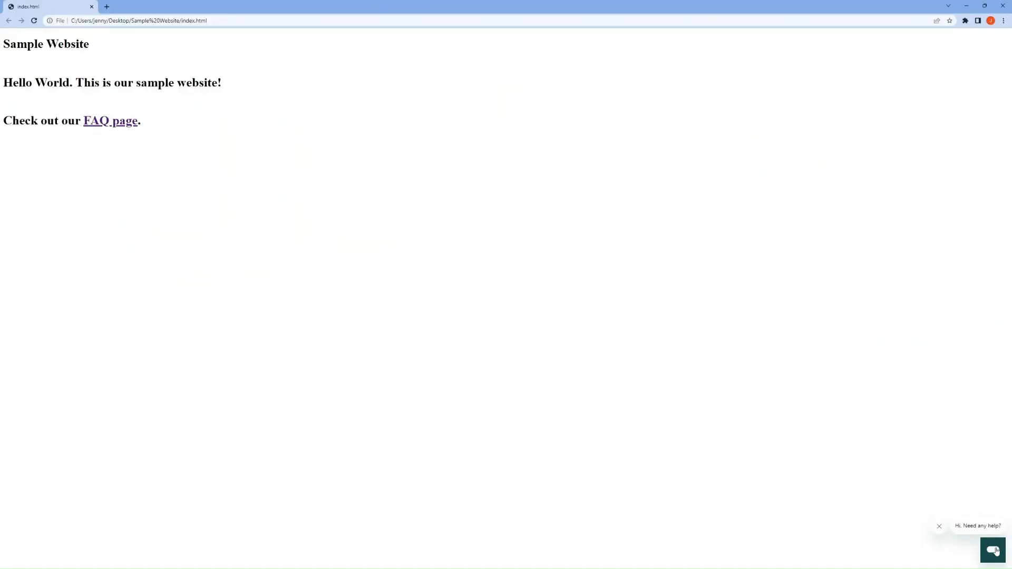
Run the FAQ test in the Learn Tech chat: open the FAQ page, then answer 'Yes, problem solved'
click(995, 551)
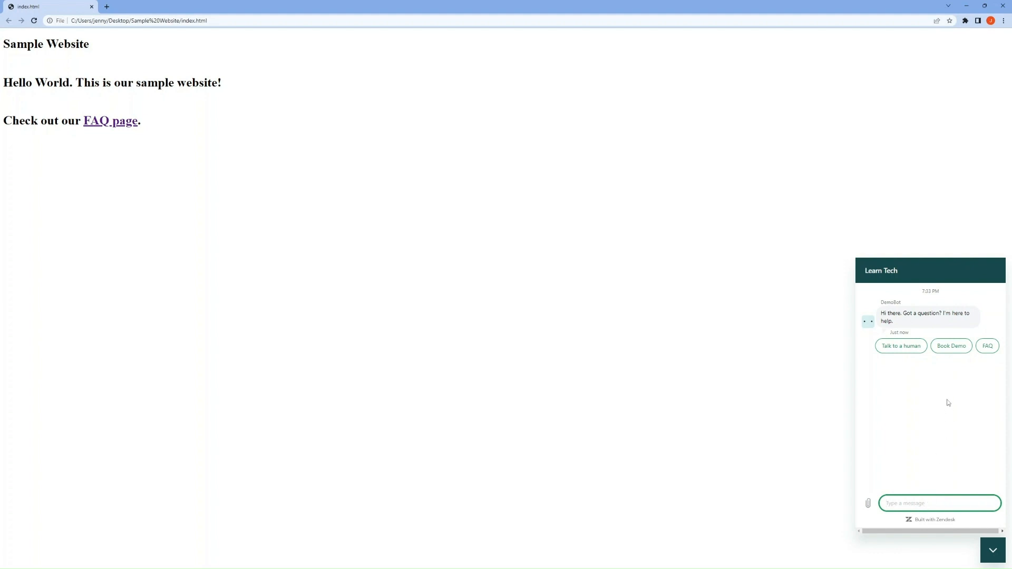
click(987, 346)
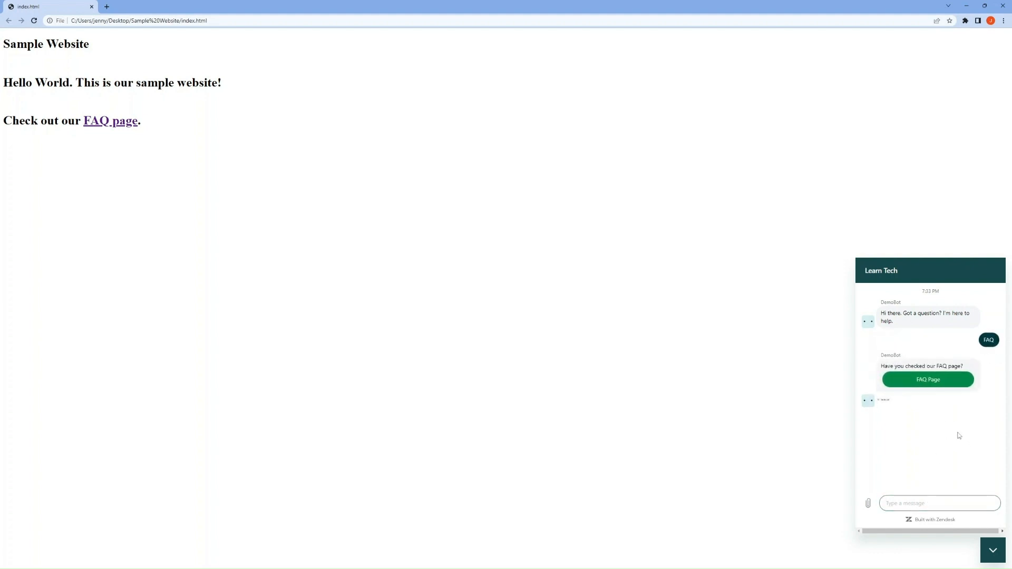
click(926, 381)
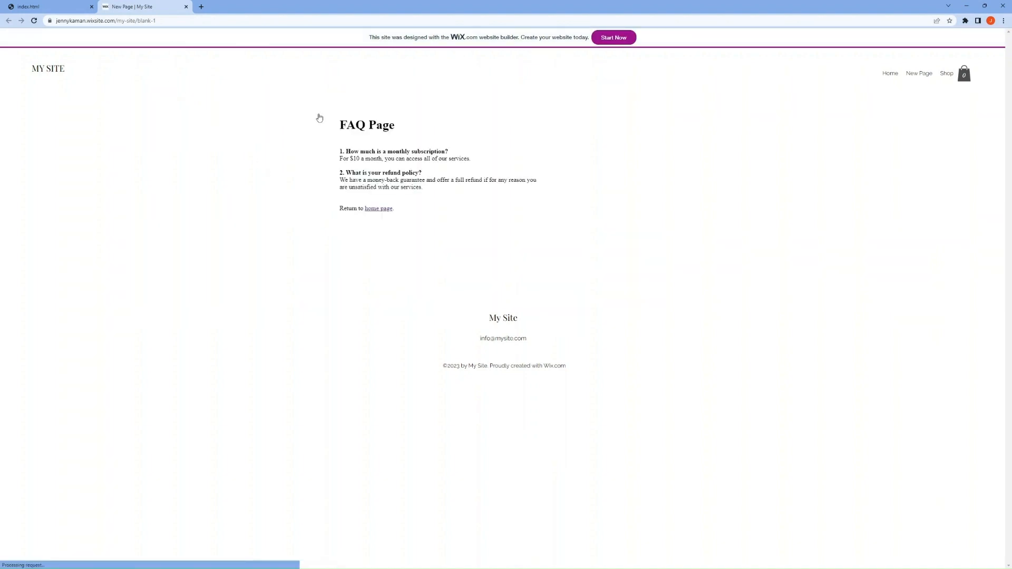
click(63, 7)
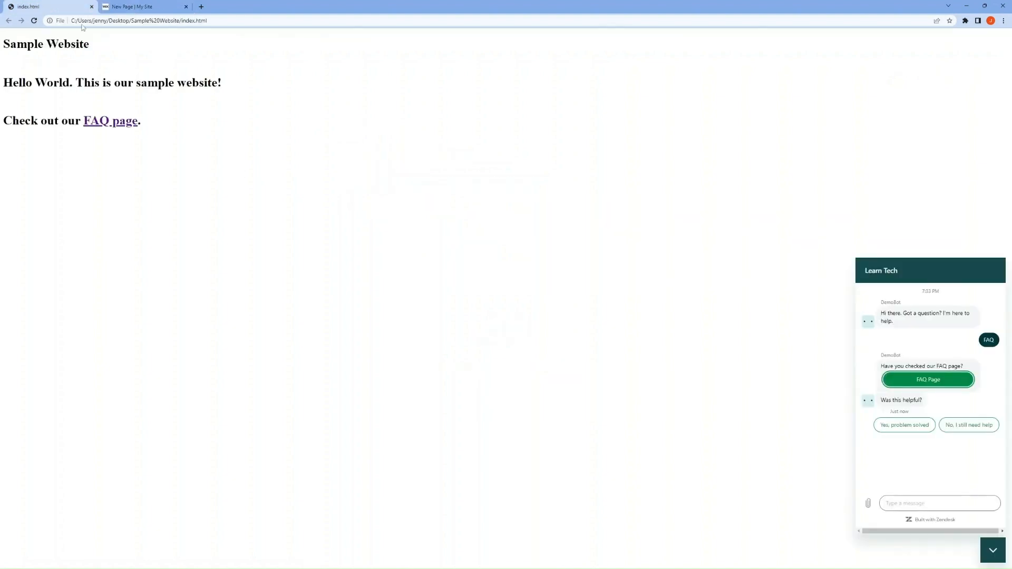
click(915, 427)
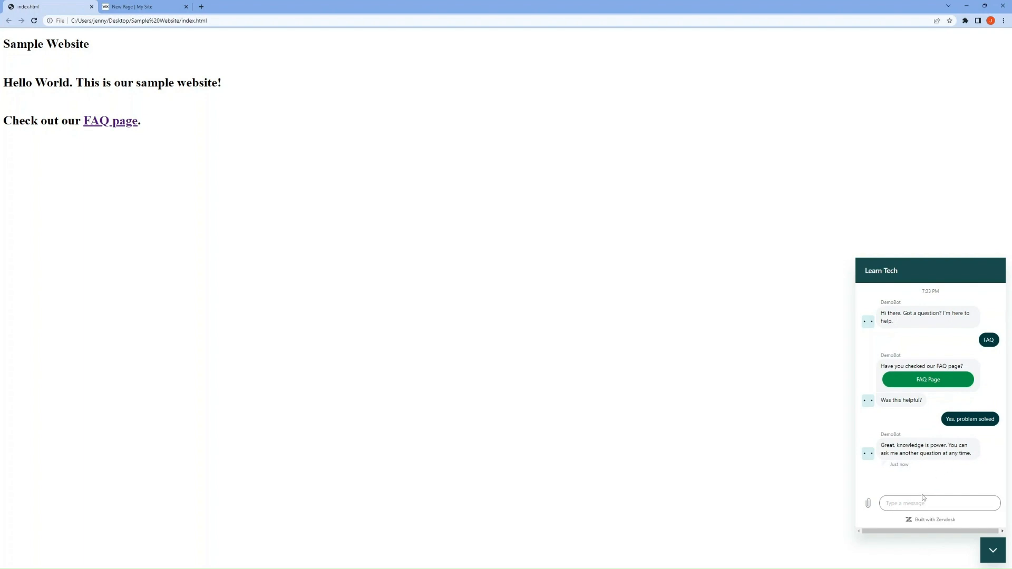
Send 'book demo' in the chat and open the Book Meeting Calendly page, then return to the agent window
click(921, 504)
text(book demo)
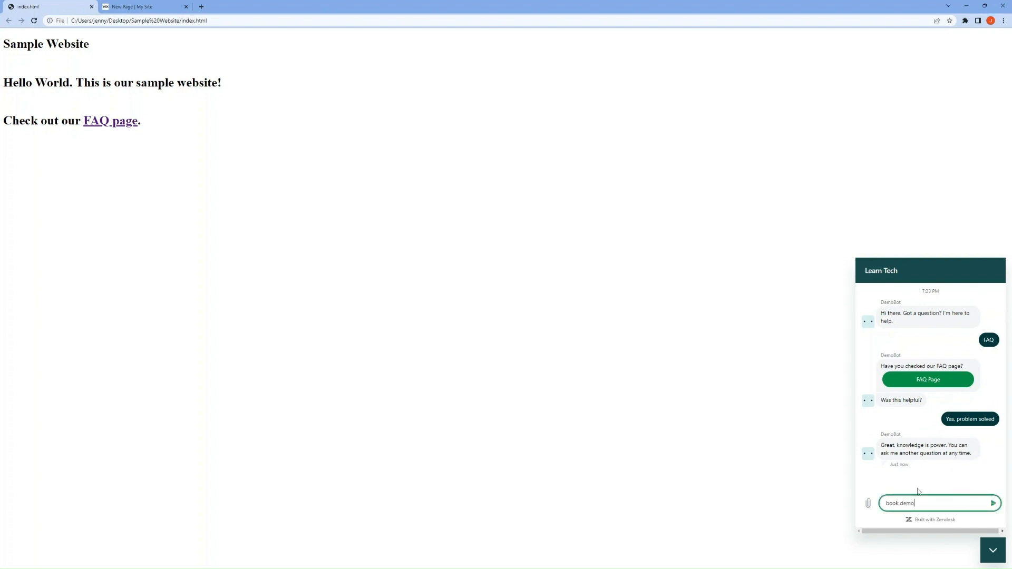
key(Return)
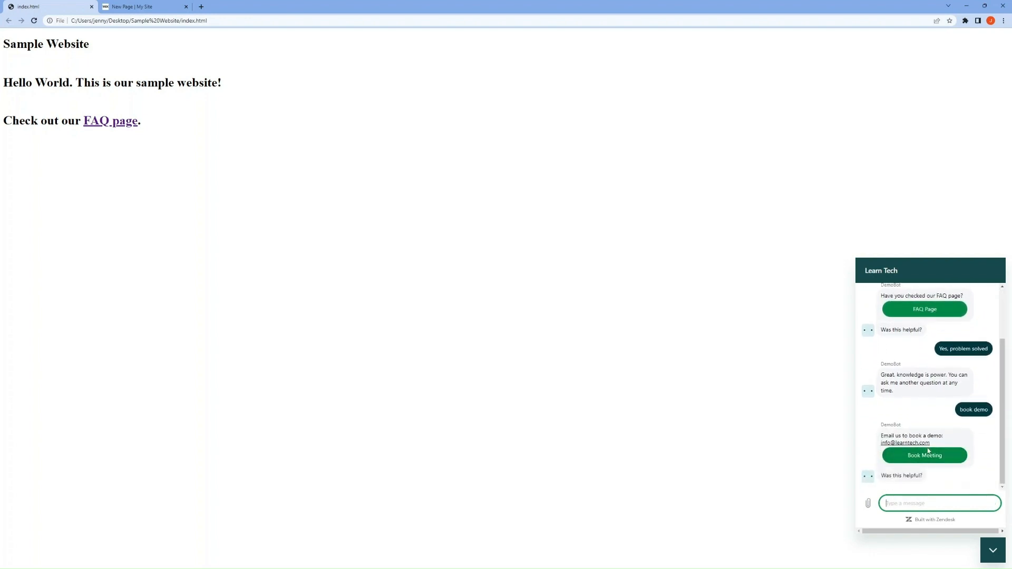
click(923, 434)
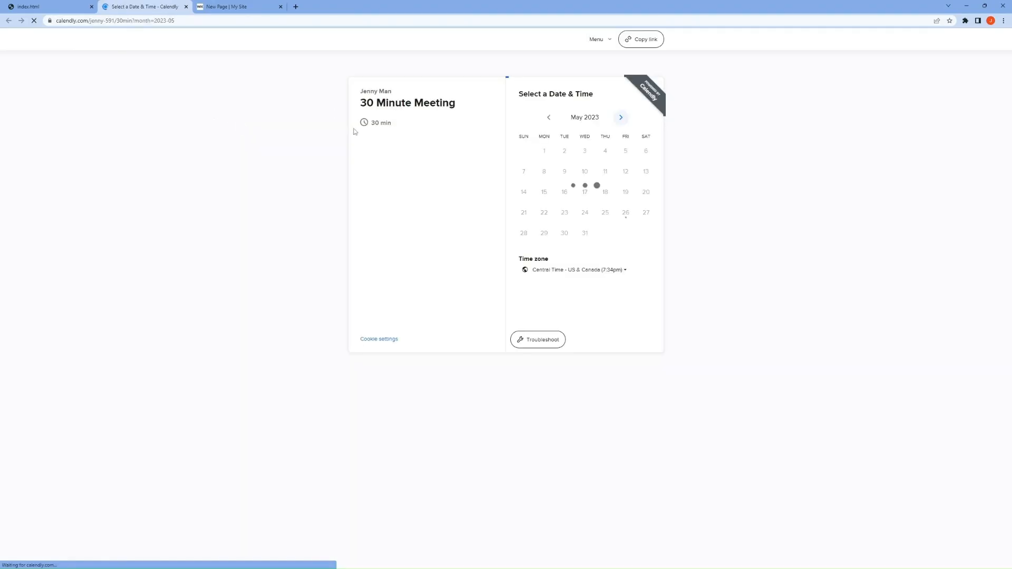
click(68, 8)
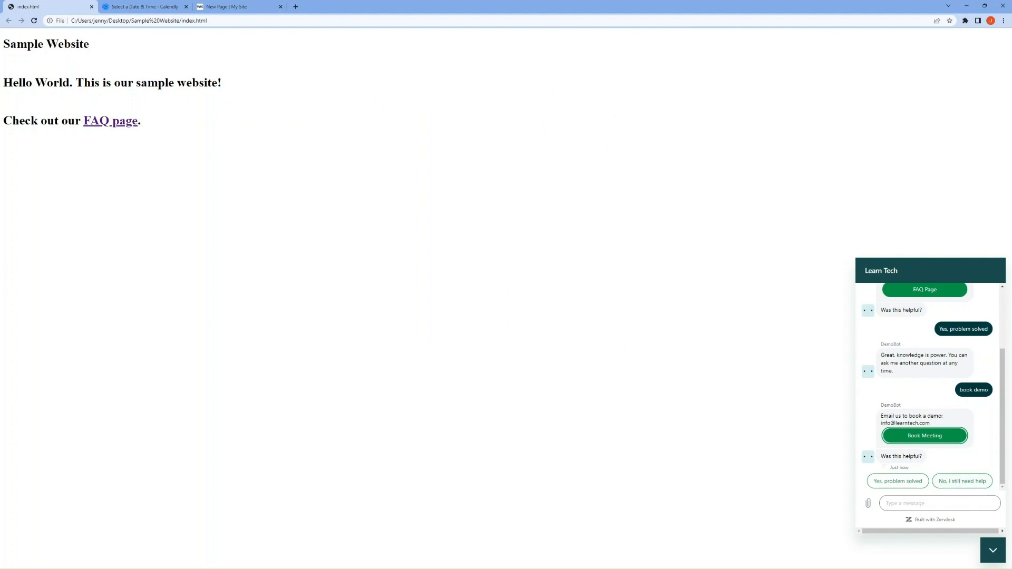
key(alt+Tab)
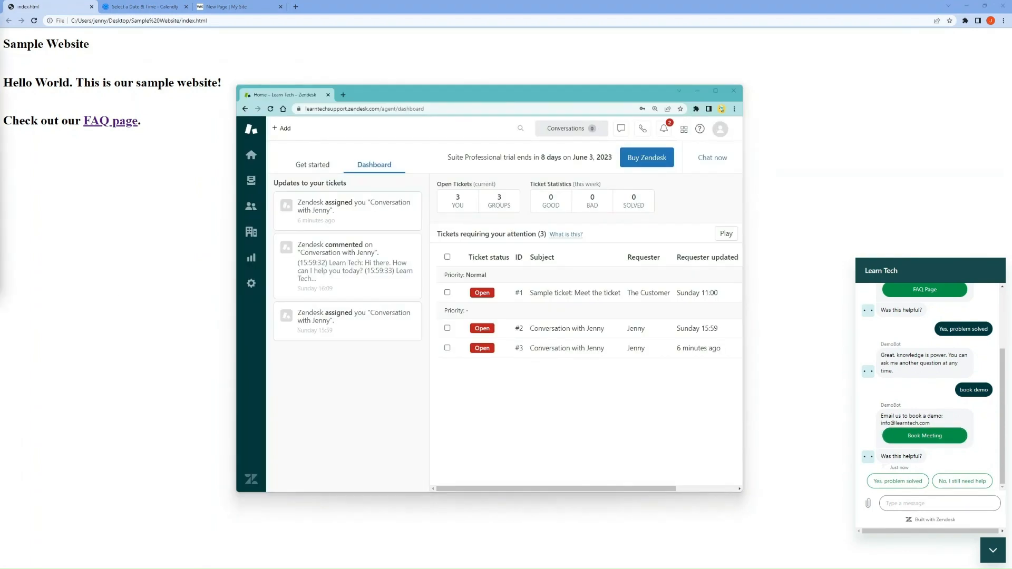
Maximize the Zendesk dashboard and set the agent's chat status to Online
click(715, 92)
click(890, 40)
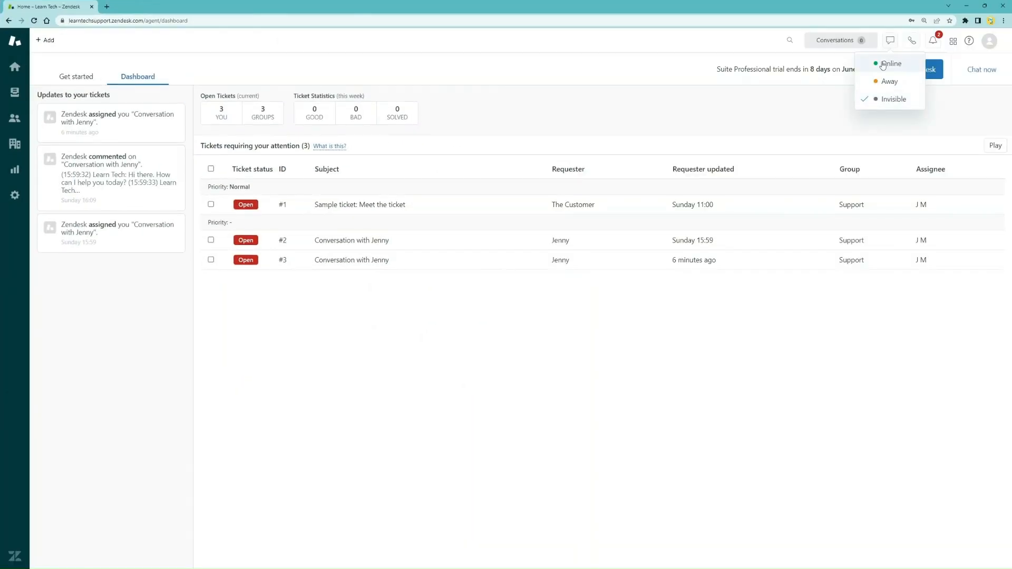
click(885, 64)
click(966, 7)
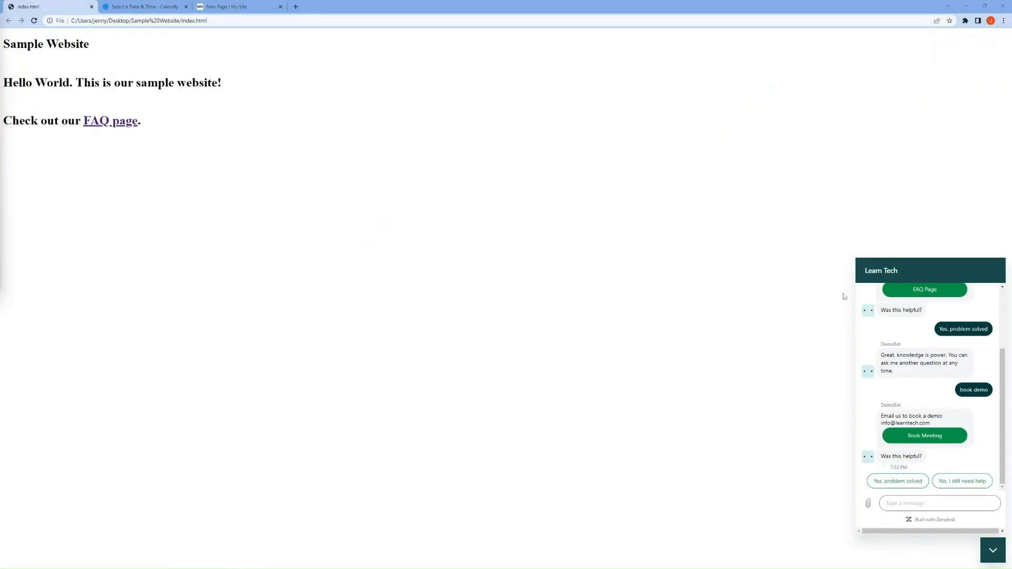
Tell the bot you still need help and ask 'Do you support sql server database?'
click(953, 482)
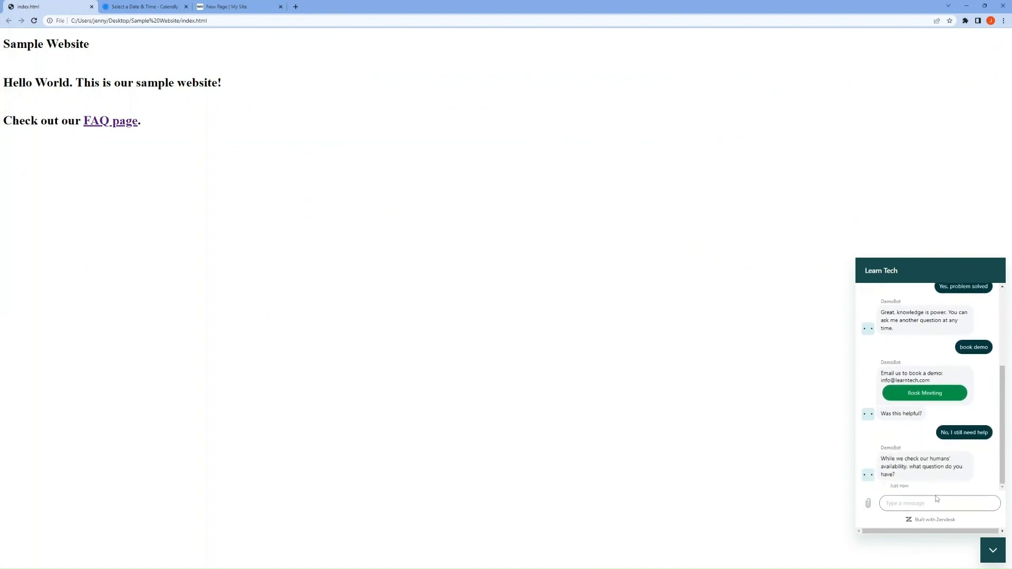
click(938, 502)
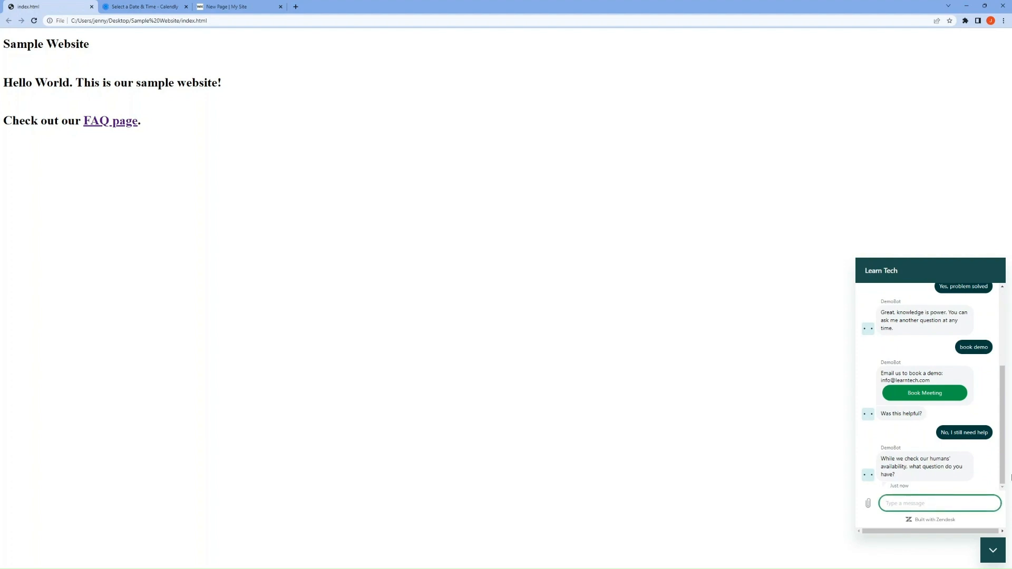
text(Do you suppo)
text(rt sql server database?)
key(Return)
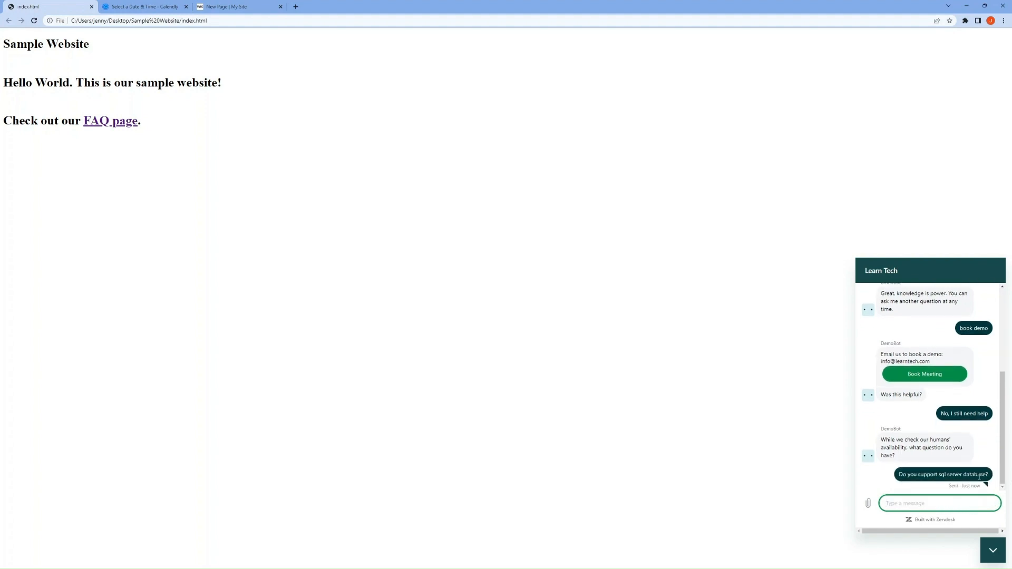
key(alt+Tab)
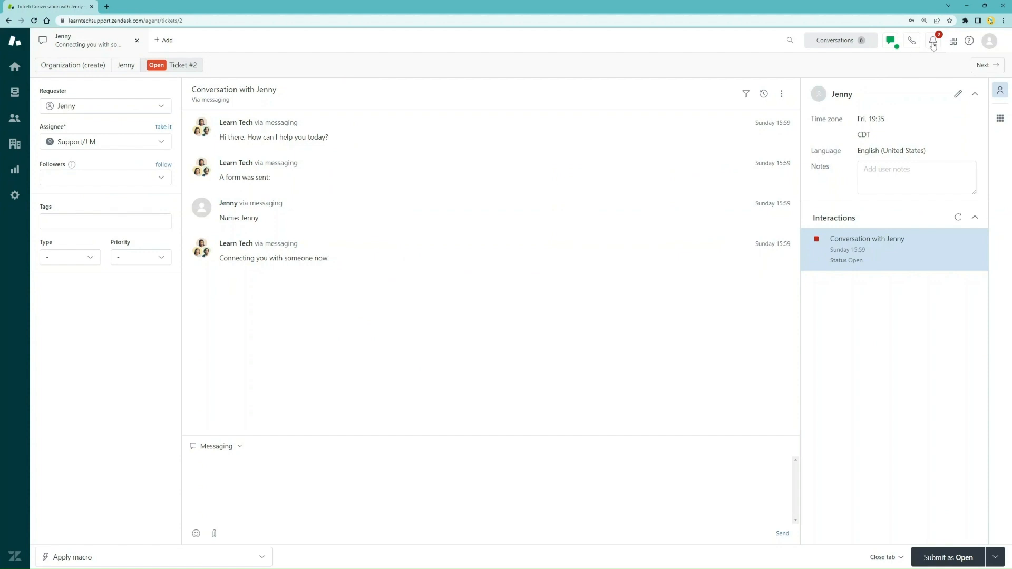
Reply 'Yes, we support it!' in the web visitor's SQL Server conversation and check the widget
click(932, 45)
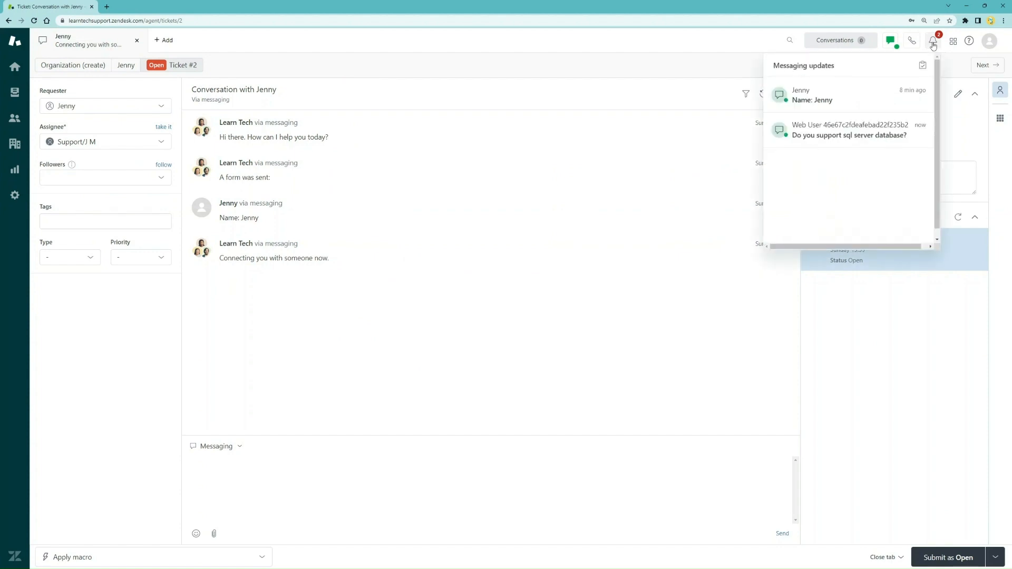
click(876, 140)
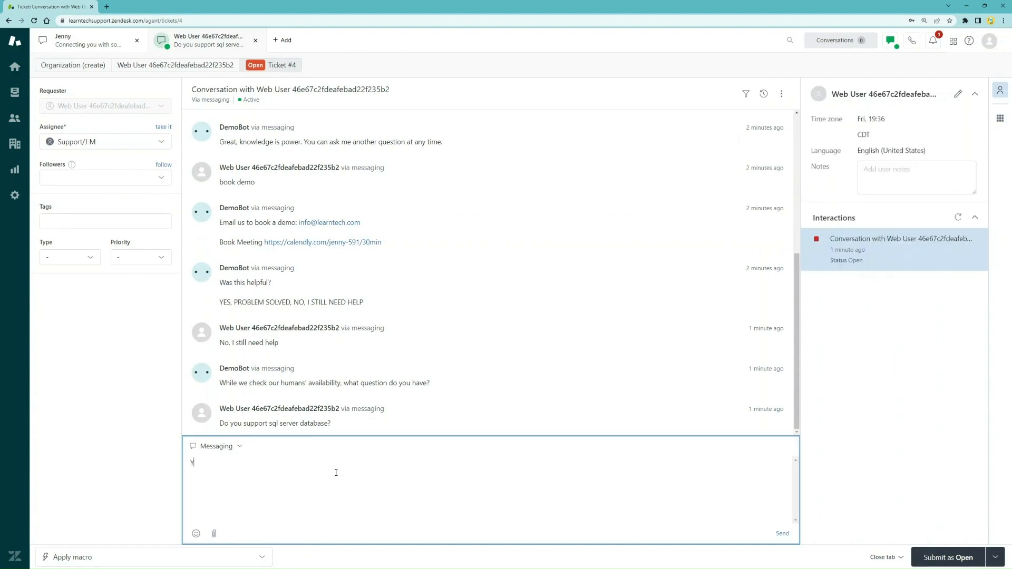
text(es, we support it!)
click(782, 534)
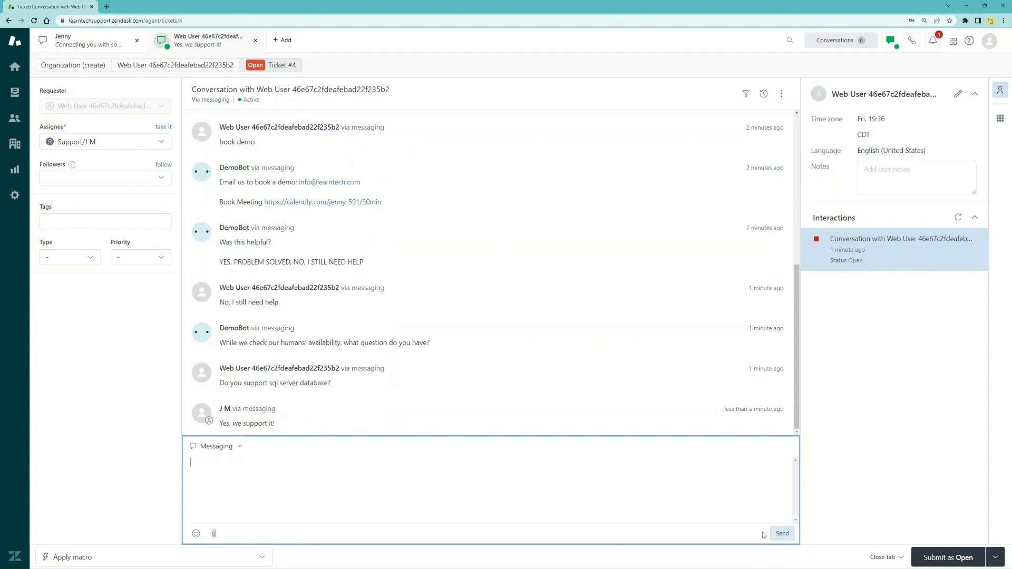
click(968, 7)
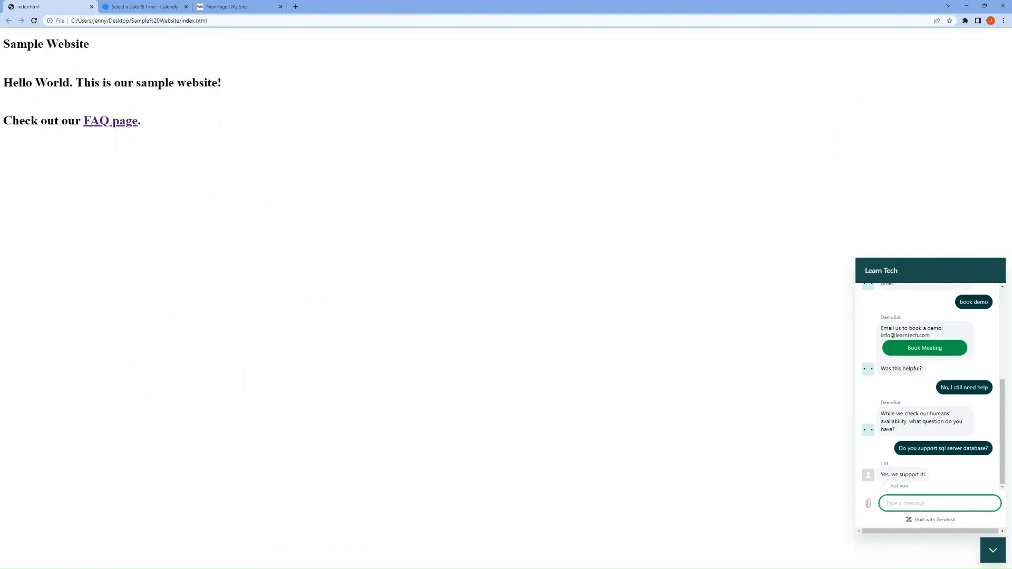
Set the agent's chat status to Away and minimize the agent workspace
key(alt+Tab)
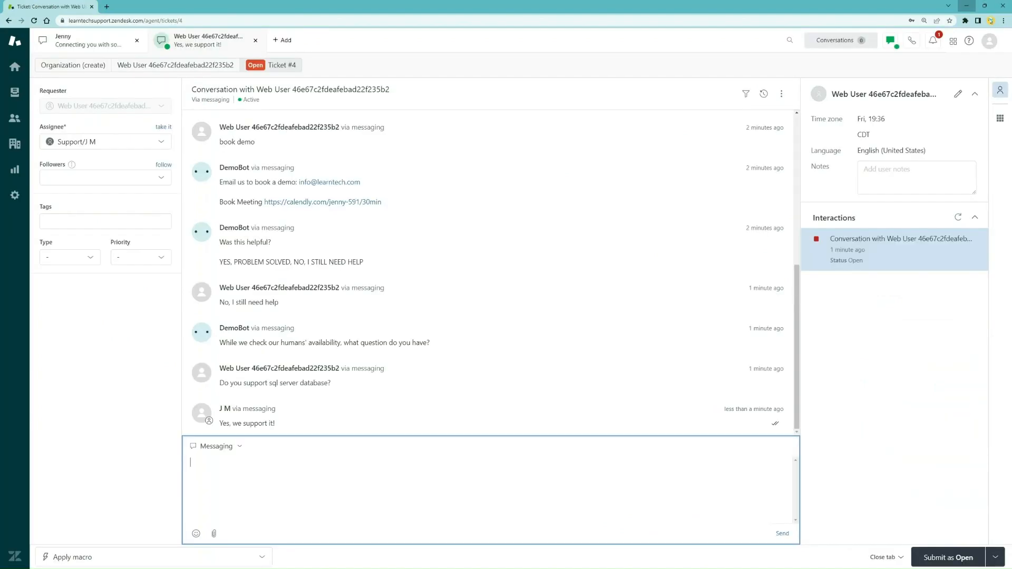
click(891, 41)
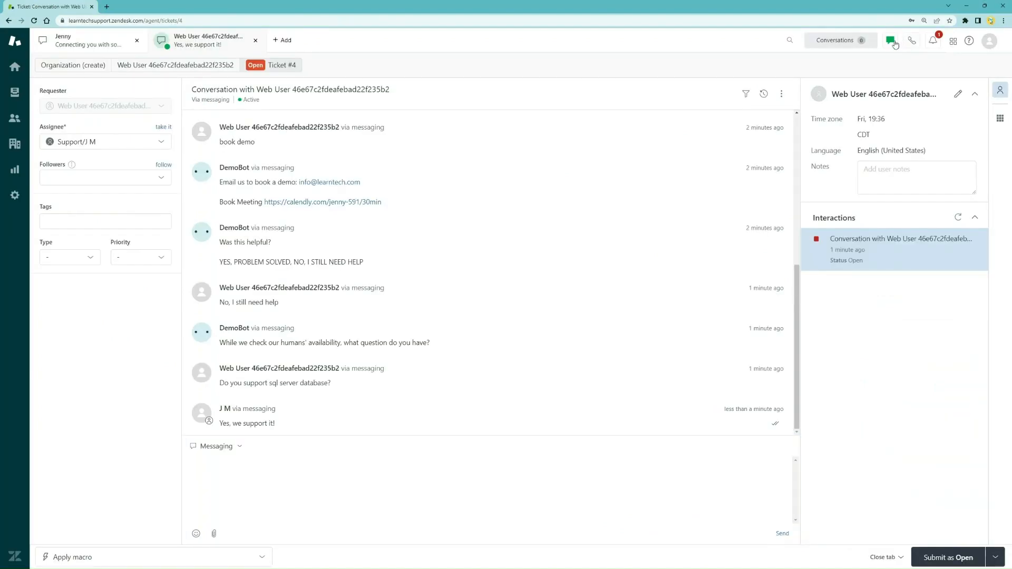
click(891, 82)
click(966, 8)
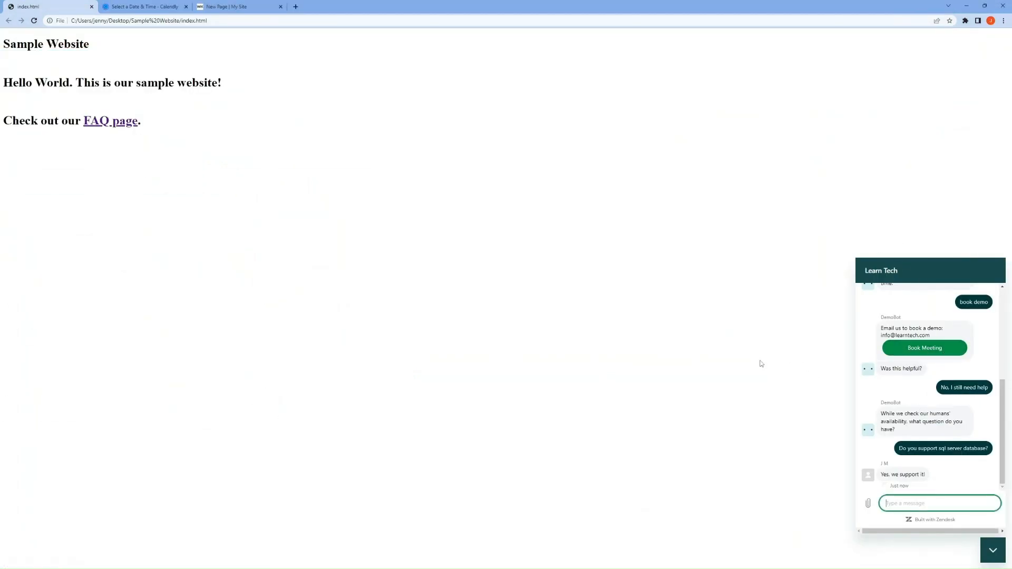
Reload the sample site, send 'I want to talk to someone' in the widget, and submit the visitor's name
click(290, 21)
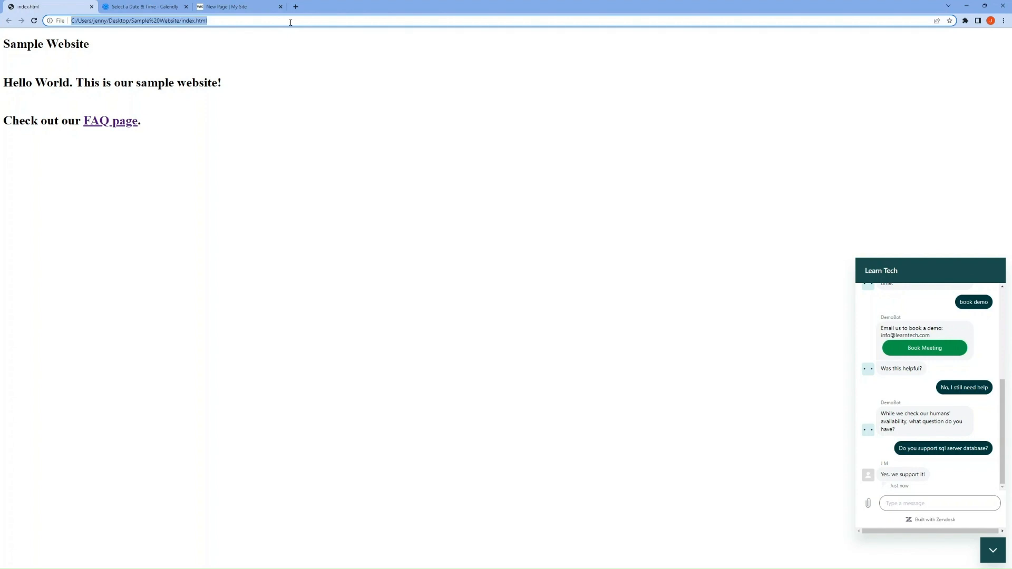
key(Return)
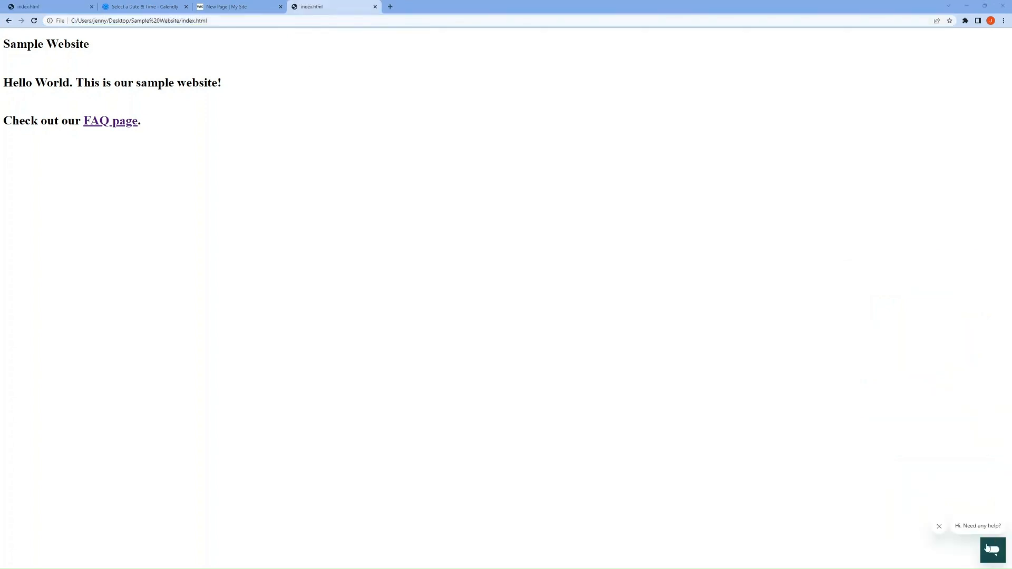
click(986, 547)
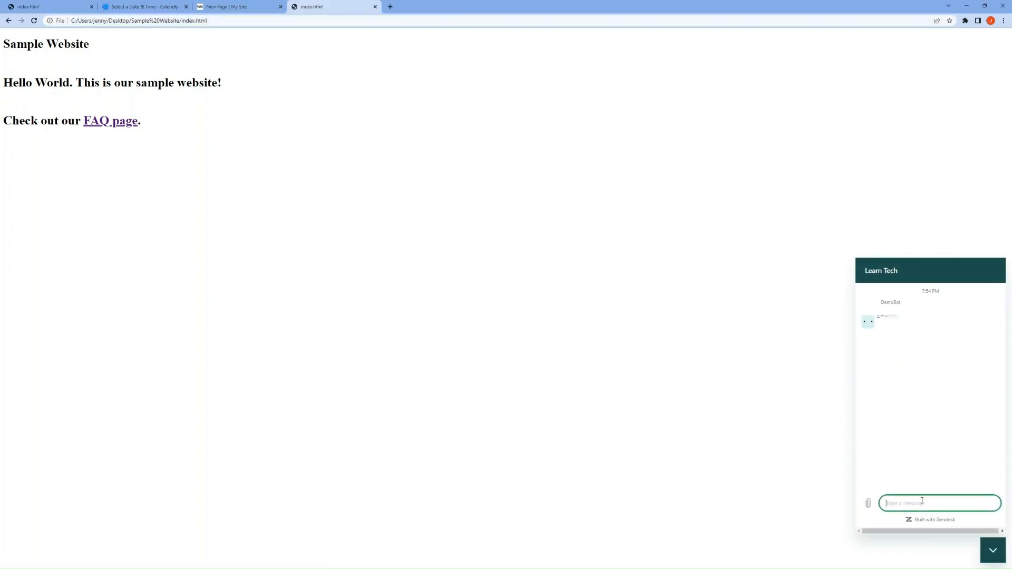
text(I wan)
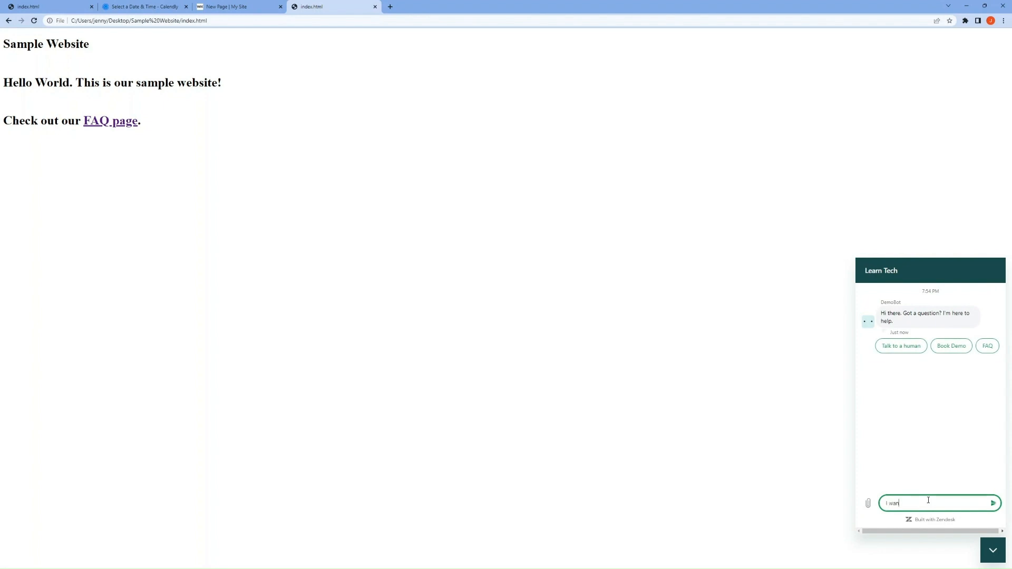
text(t to talk to someone)
key(Return)
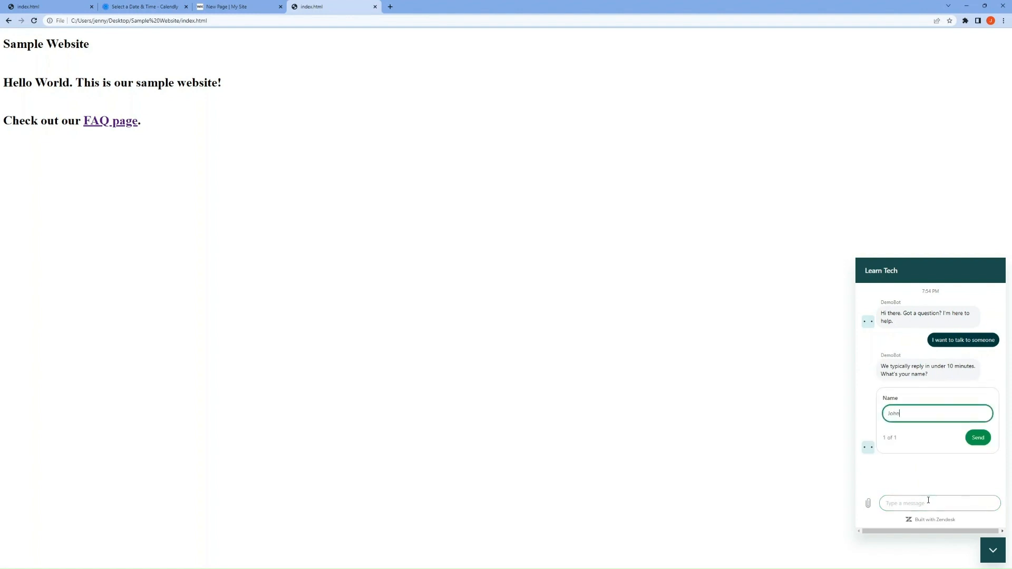
key(Return)
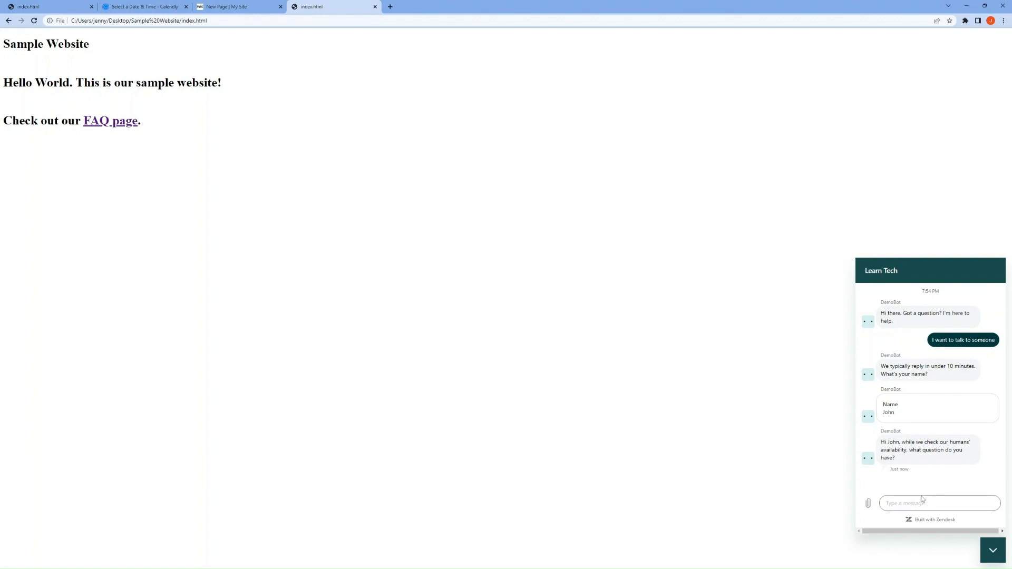
Ask 'Do you support a rocket to Mars?' and submit an email address in the offline form
click(922, 503)
text(Do you support a)
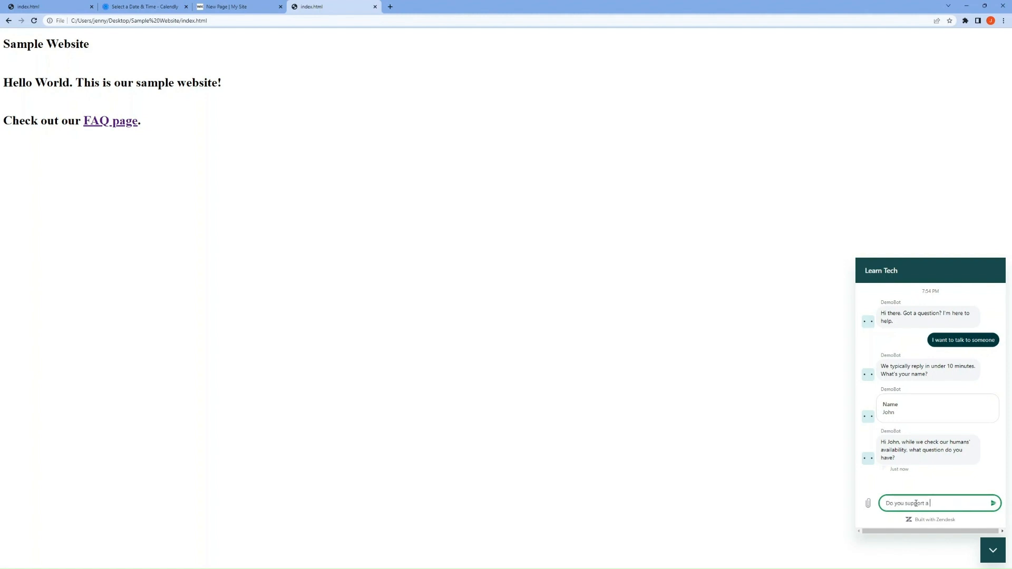
text( rocket to Mars?)
key(Return)
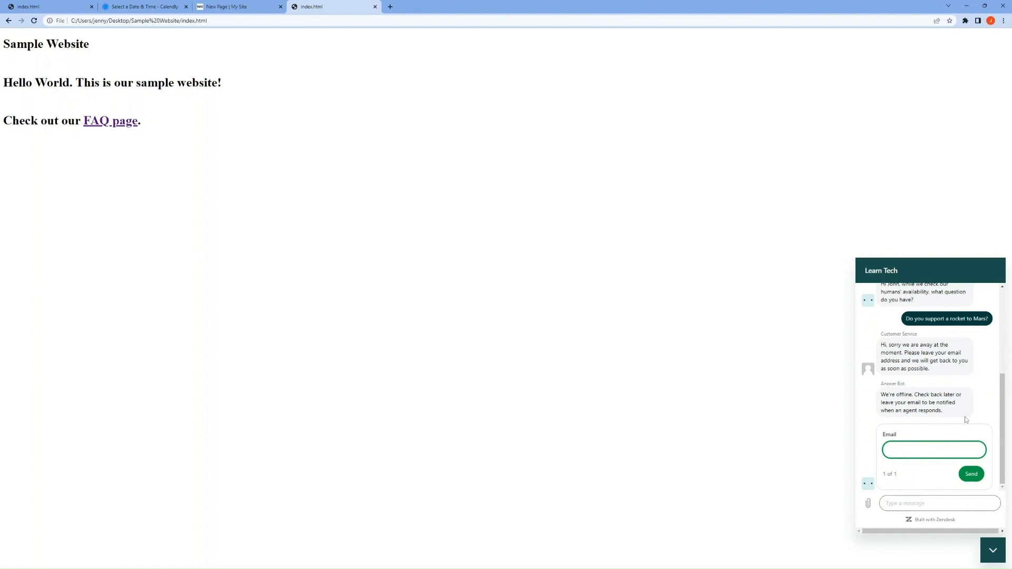
click(976, 478)
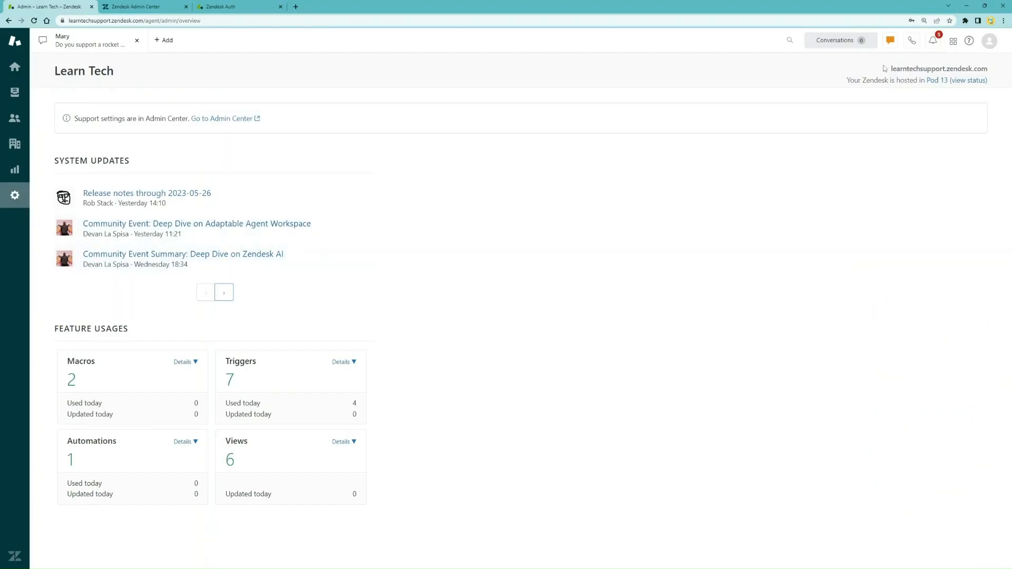
Set the agent Online and reply 'Sorry, we don't have a rocket to Mars' in the newest conversation
click(895, 43)
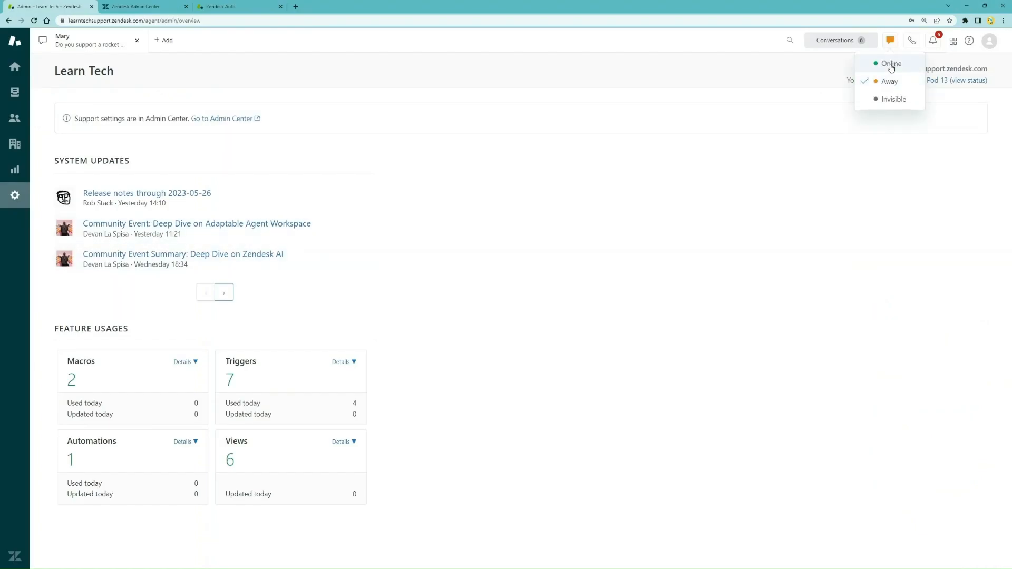
click(890, 64)
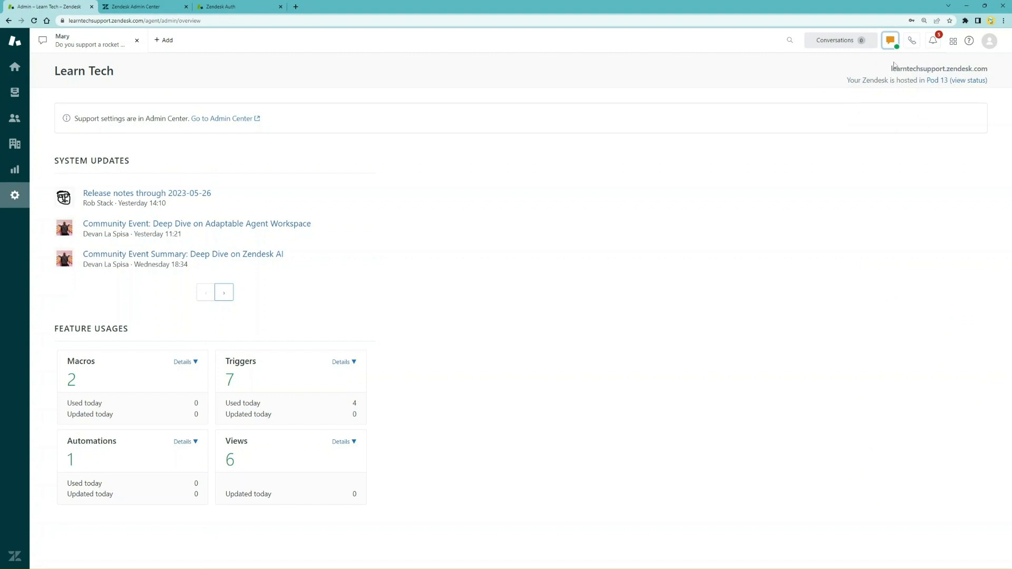
click(931, 42)
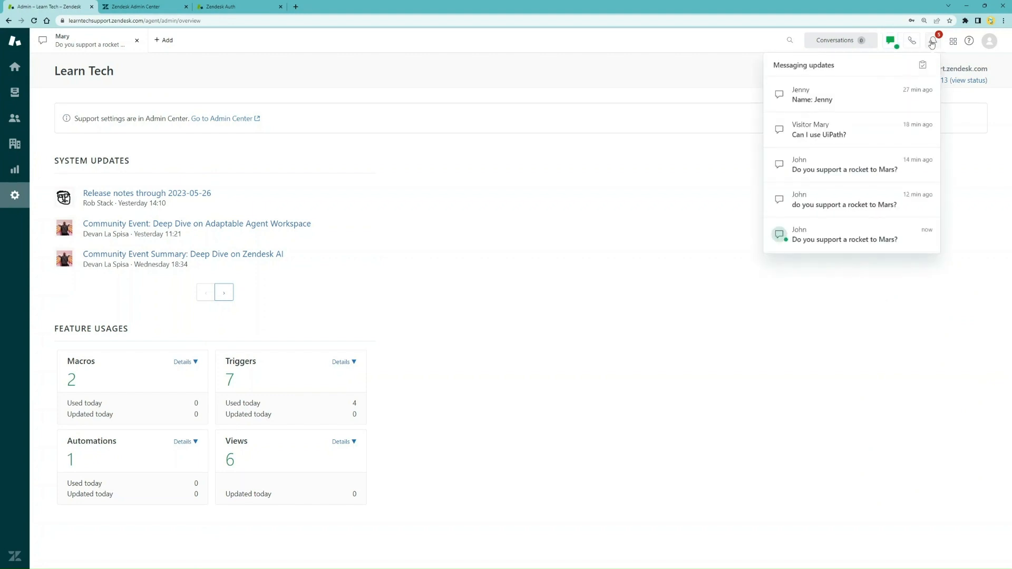
click(824, 235)
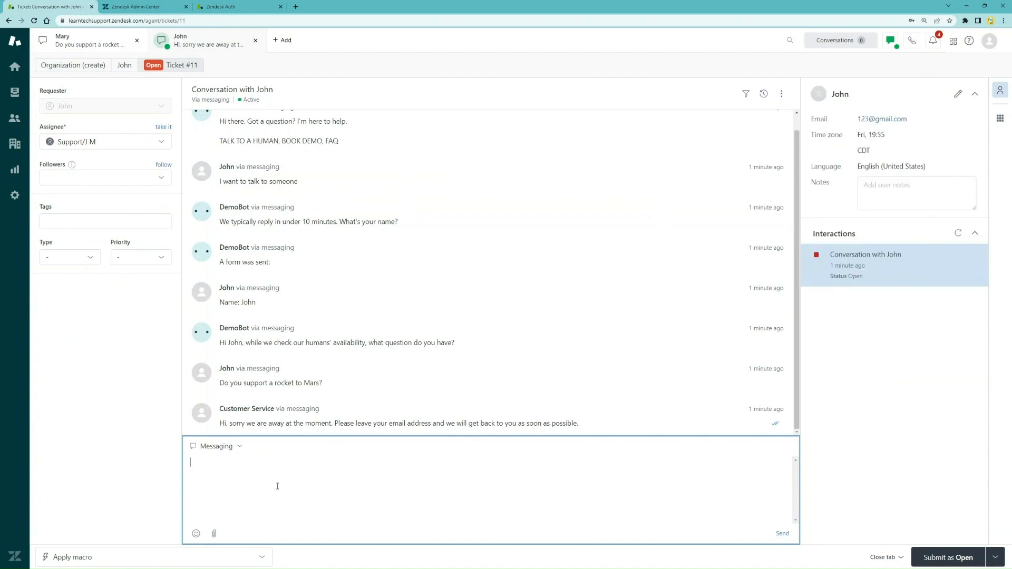
text(Sorry, we don't have a rocket to Mars)
key(Return)
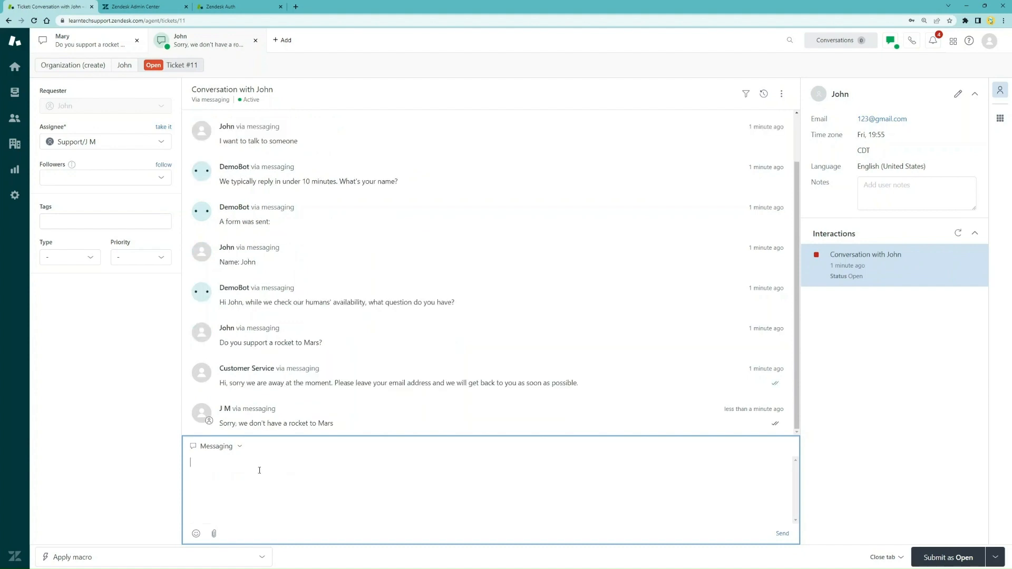
click(966, 6)
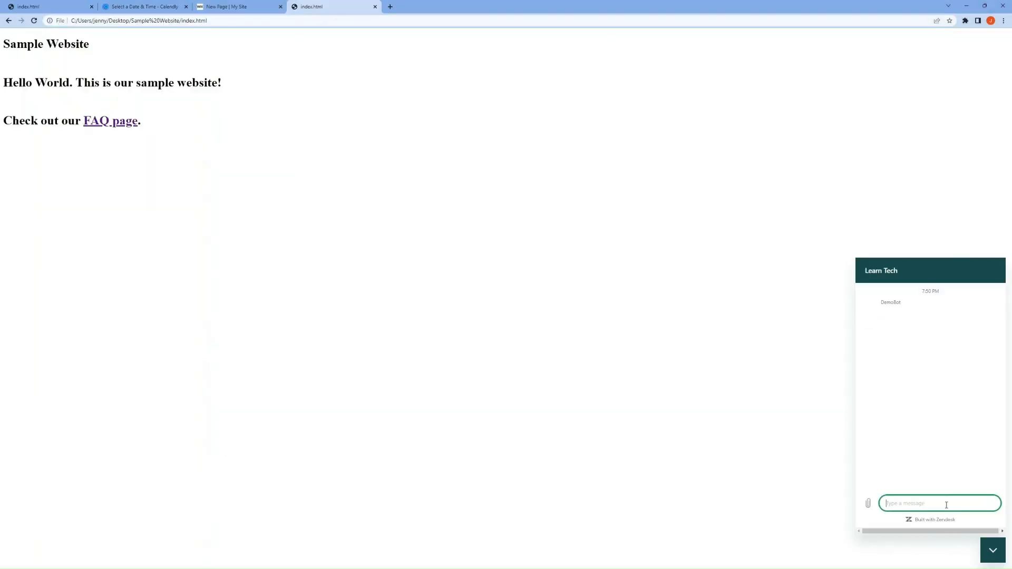
Send 'I'm from Mars' in the widget, then choose Talk to a human
text(I'm from Mars)
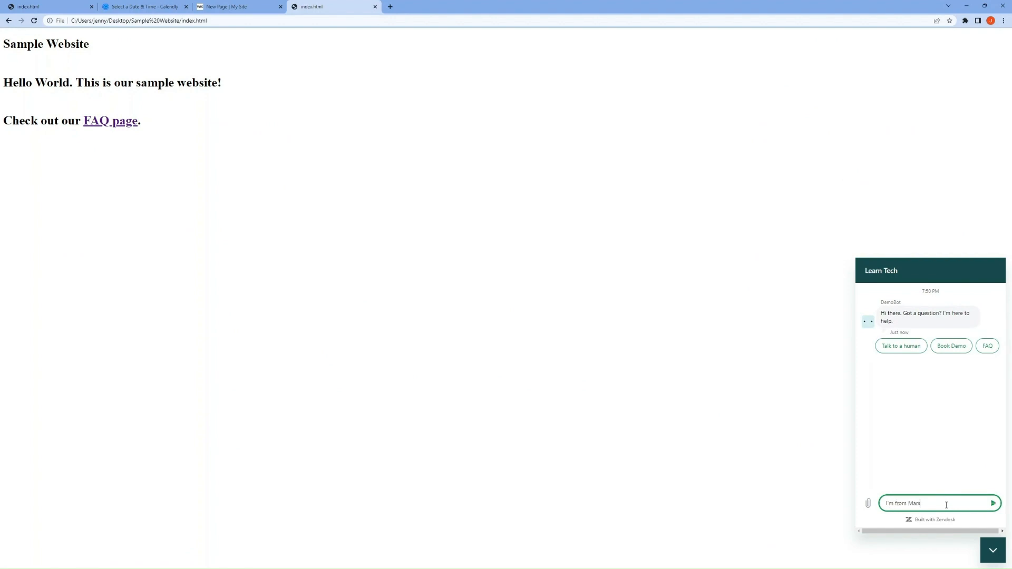
key(Return)
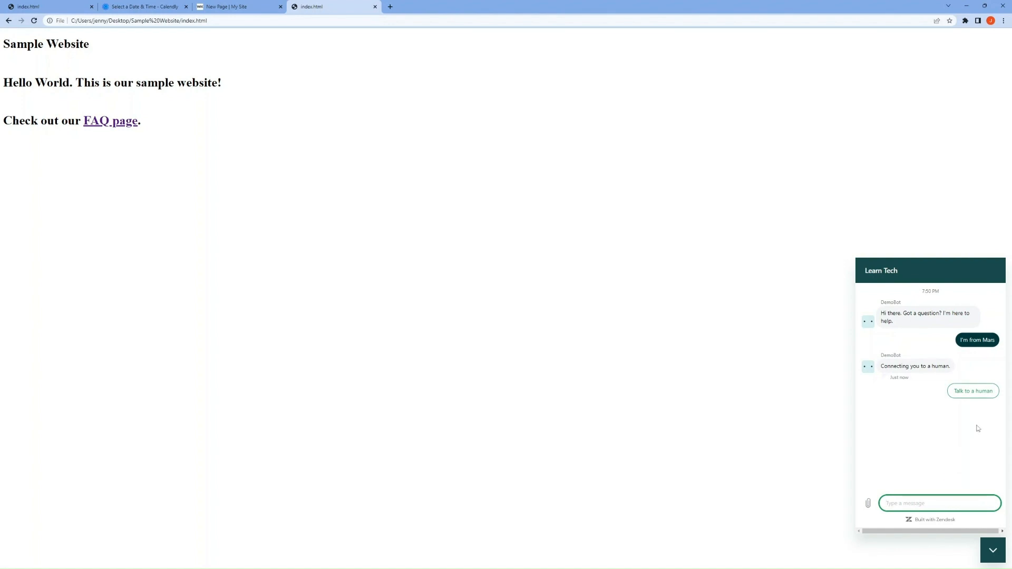
click(975, 391)
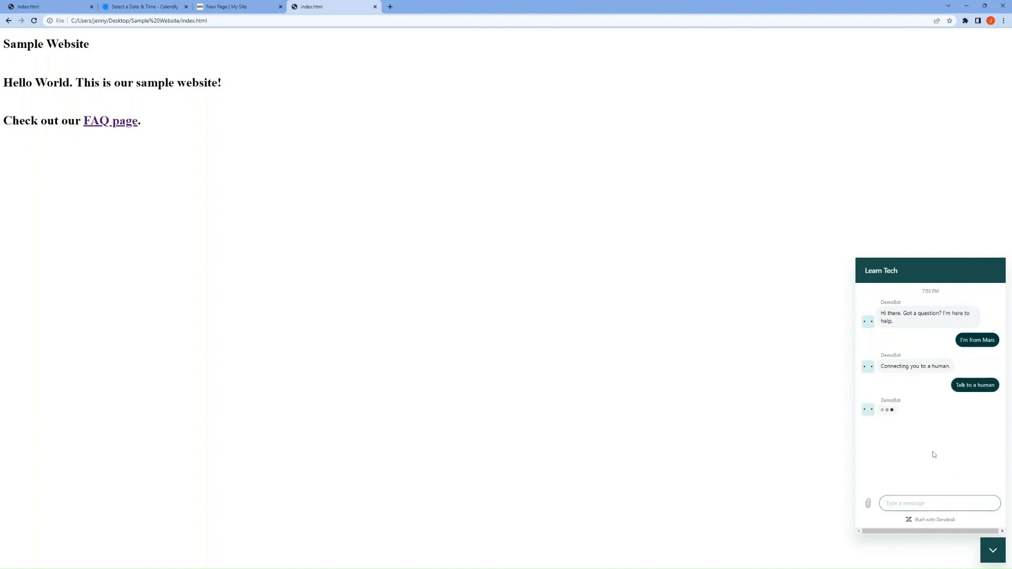